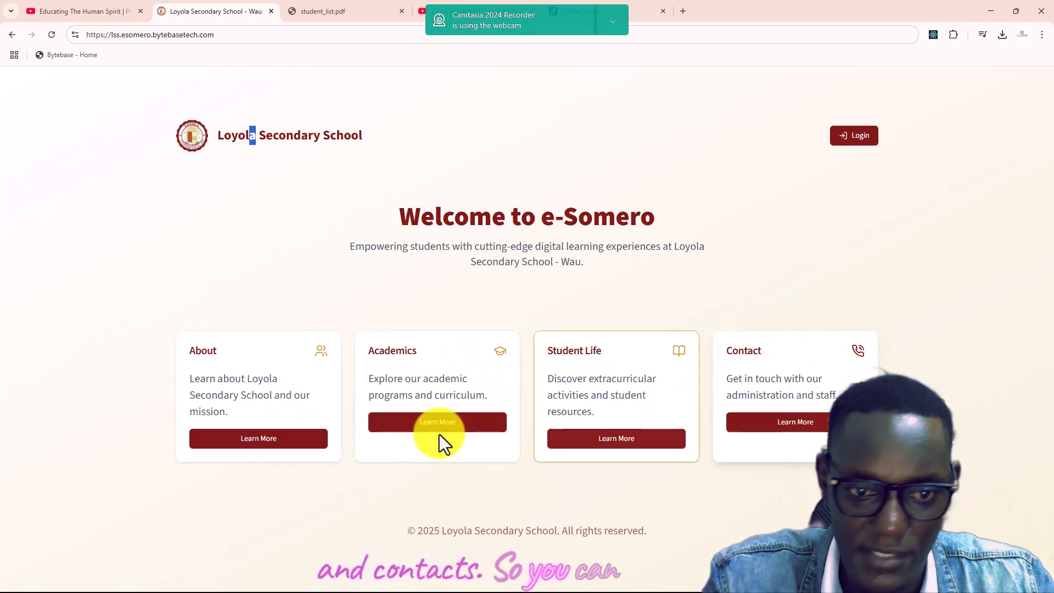
Look through the school's About page and its Academics page
click(252, 439)
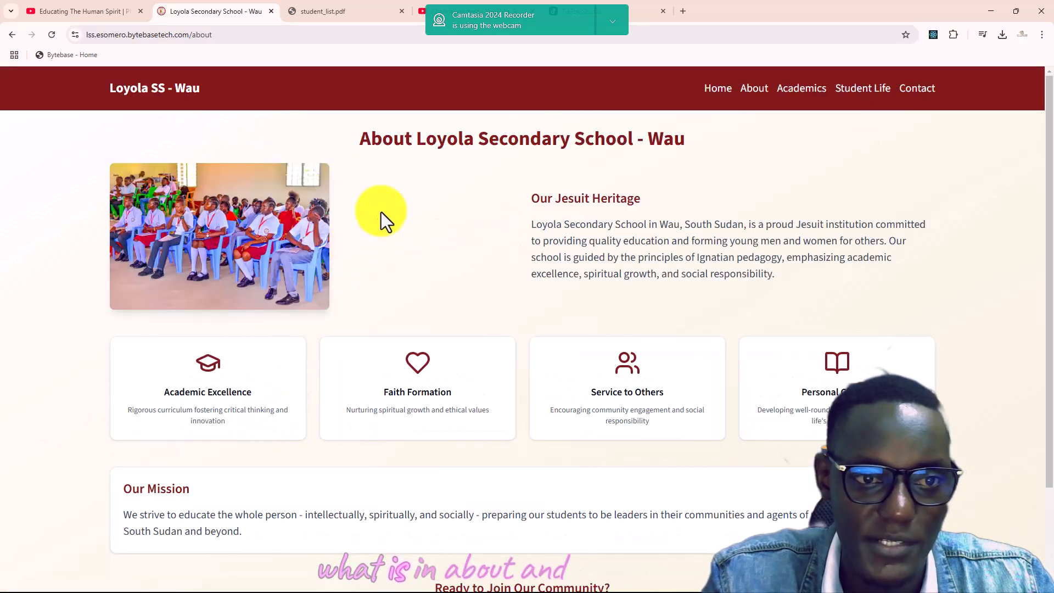
drag(1049, 144, 1038, 94)
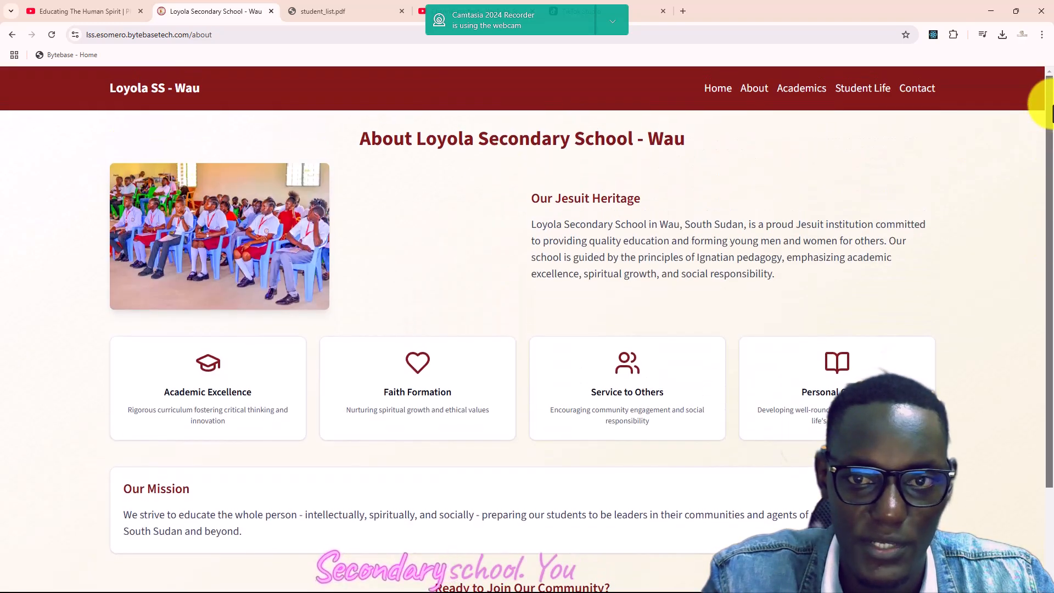
click(808, 100)
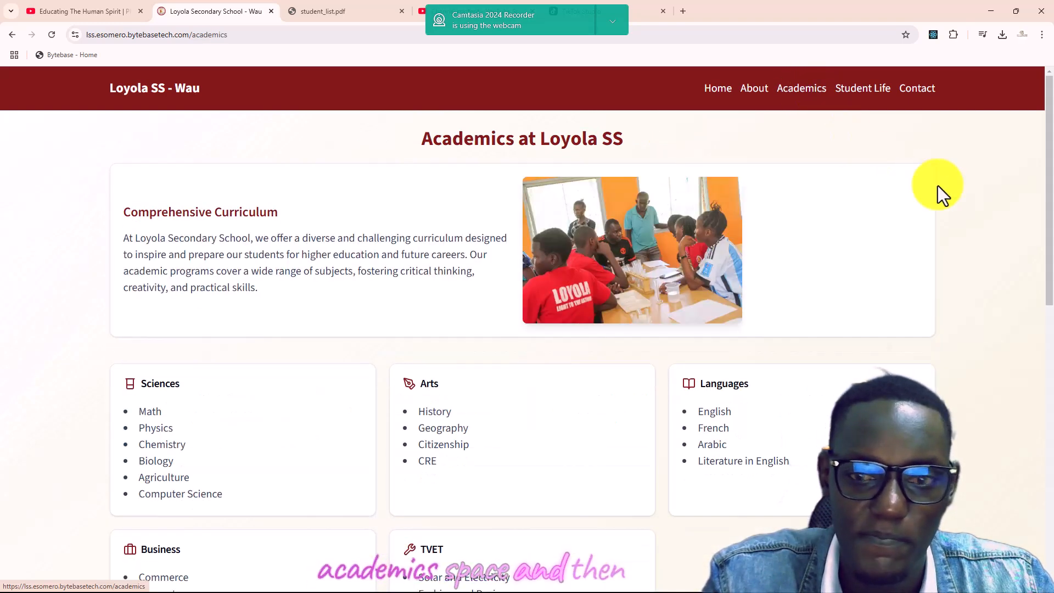
mouse_move(1047, 165)
mouse_down()
mouse_move(1050, 288)
mouse_move(1030, 157)
mouse_up()
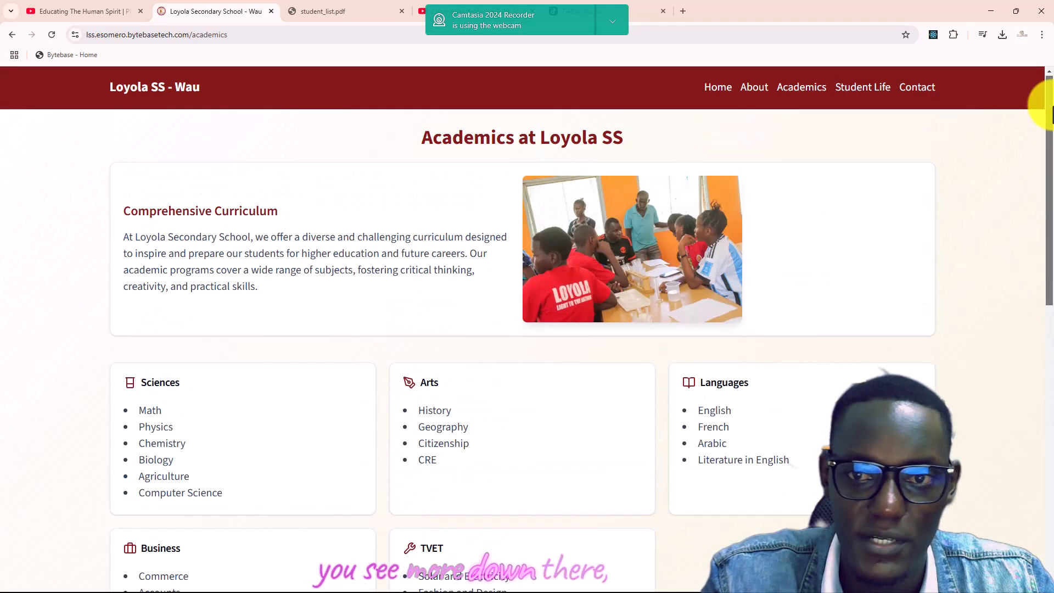
View the Student Life page and the Contact page of the school website
click(863, 101)
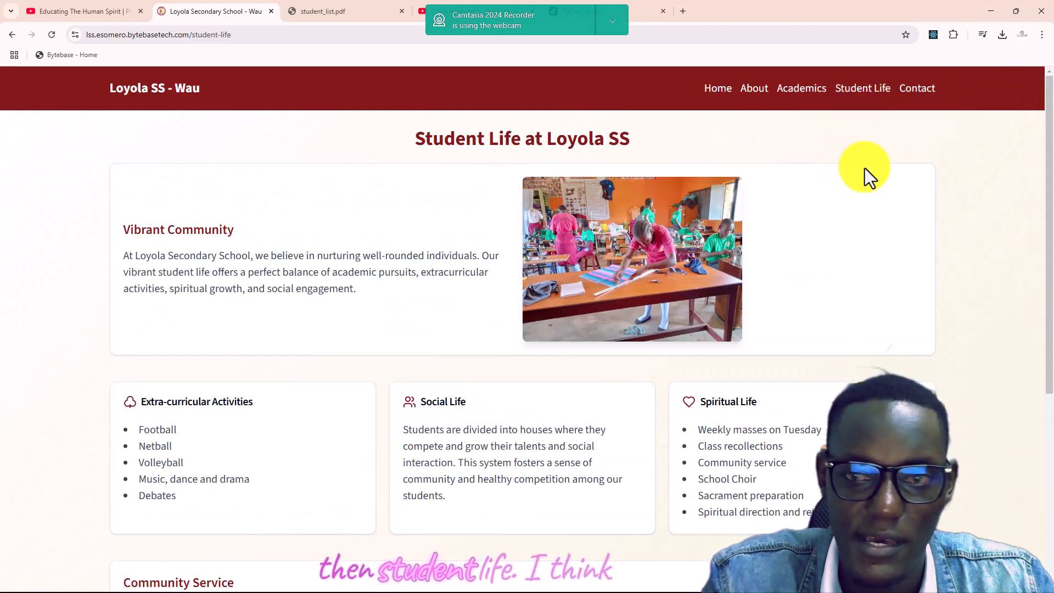
drag(1046, 165, 1047, 129)
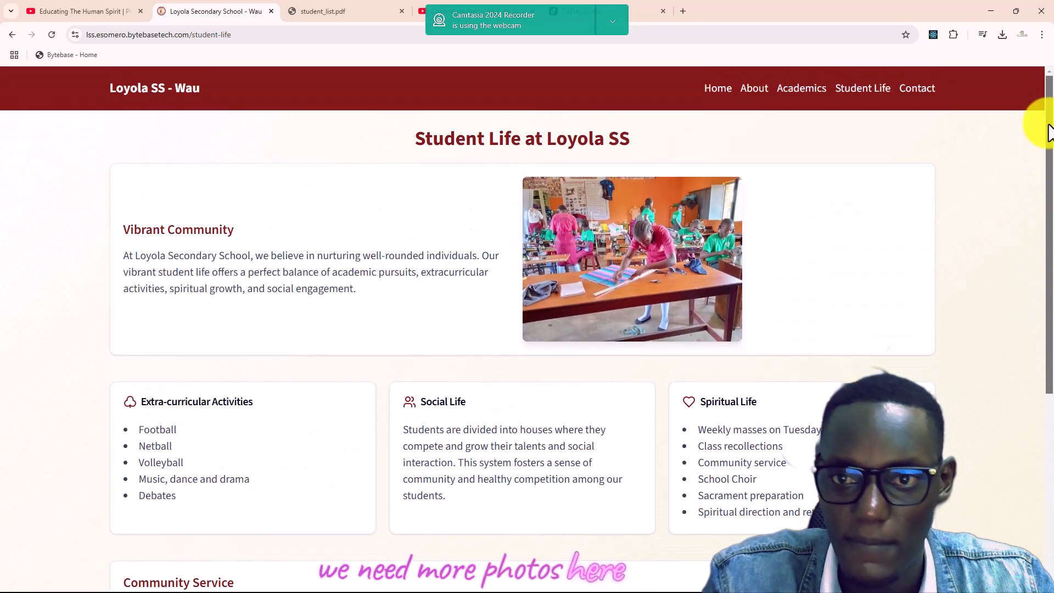
click(916, 89)
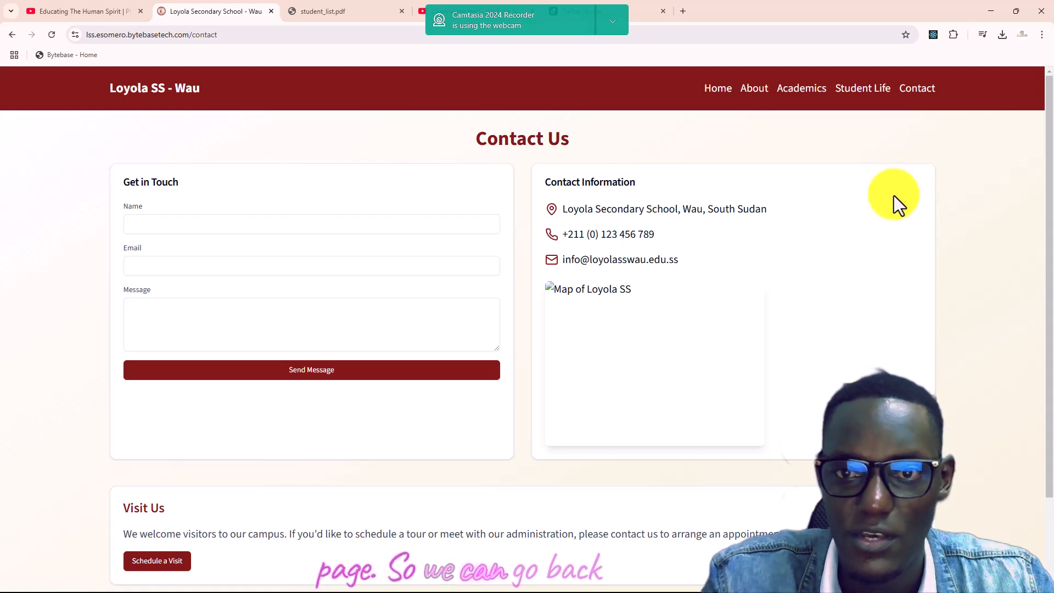
Return to the school's home page and sign in to eSomero with the prefilled admin credentials
click(719, 90)
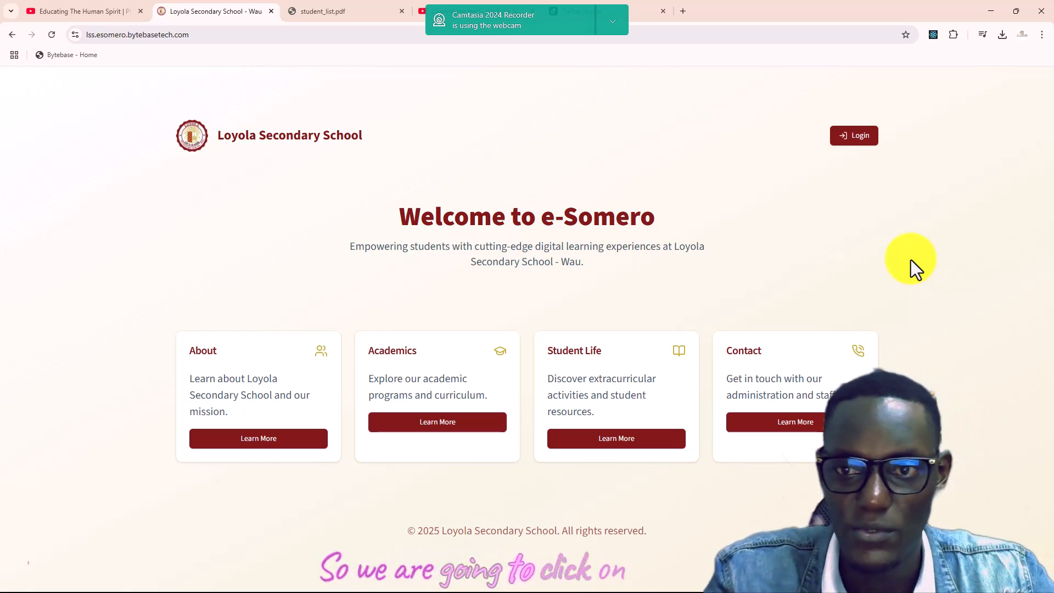
click(858, 137)
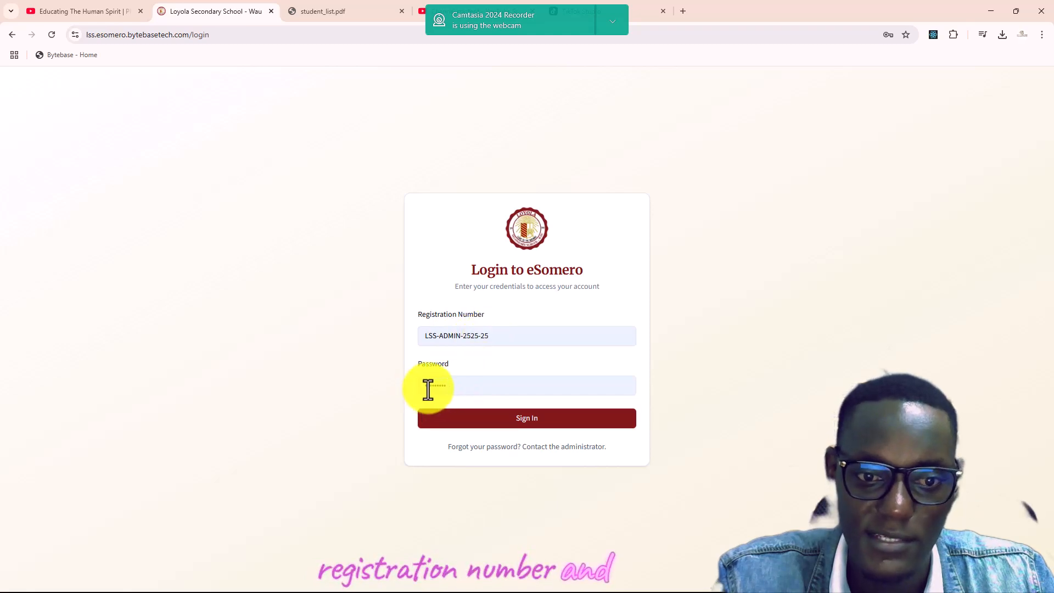
click(519, 422)
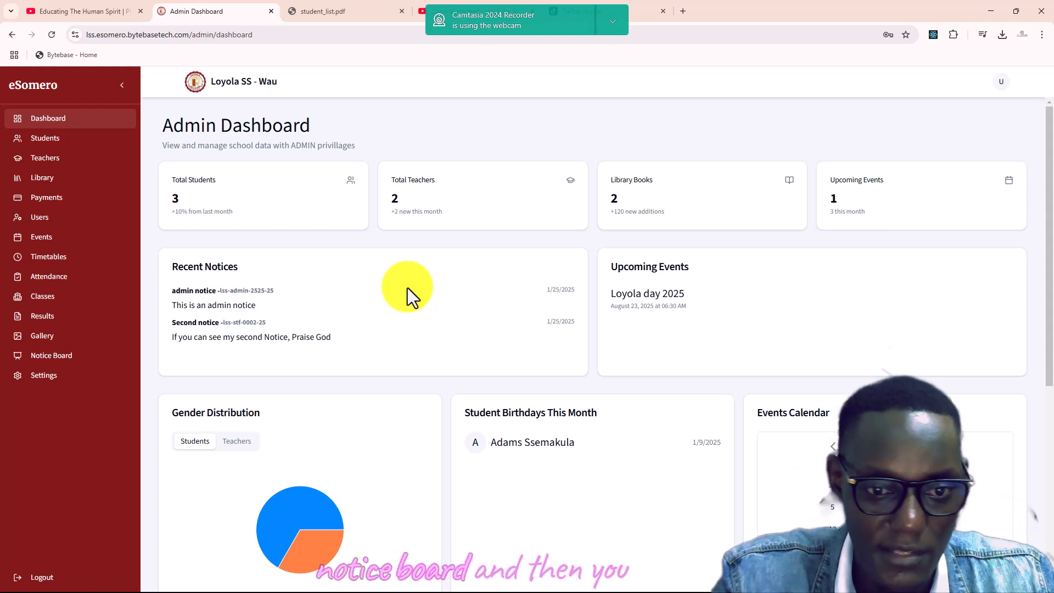
Review the dashboard's notices and upcoming events, and show the gender distribution for teachers
scroll(408, 288, down, 1)
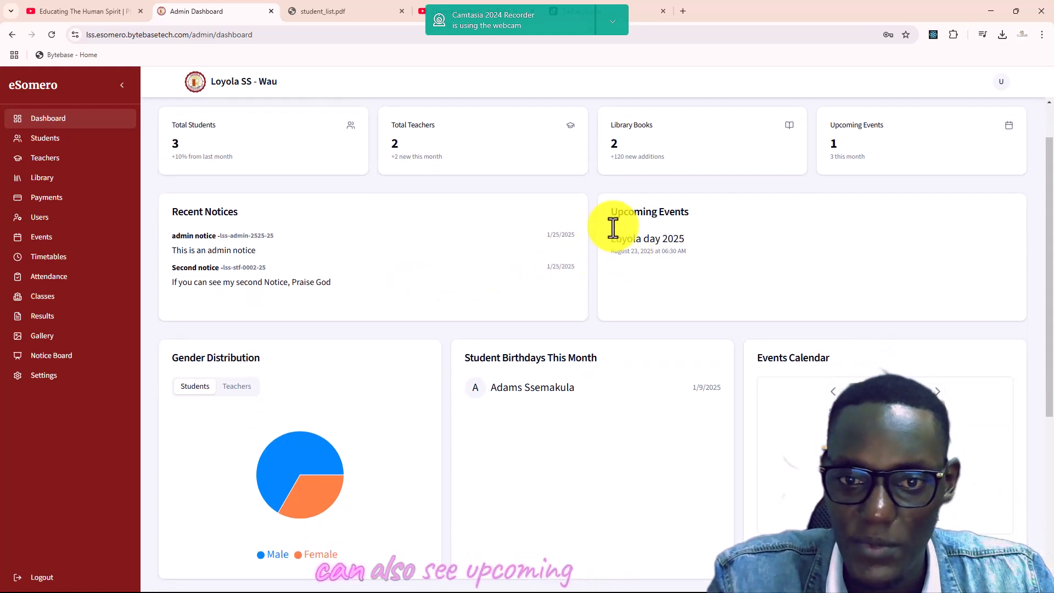
scroll(700, 272, down, 1)
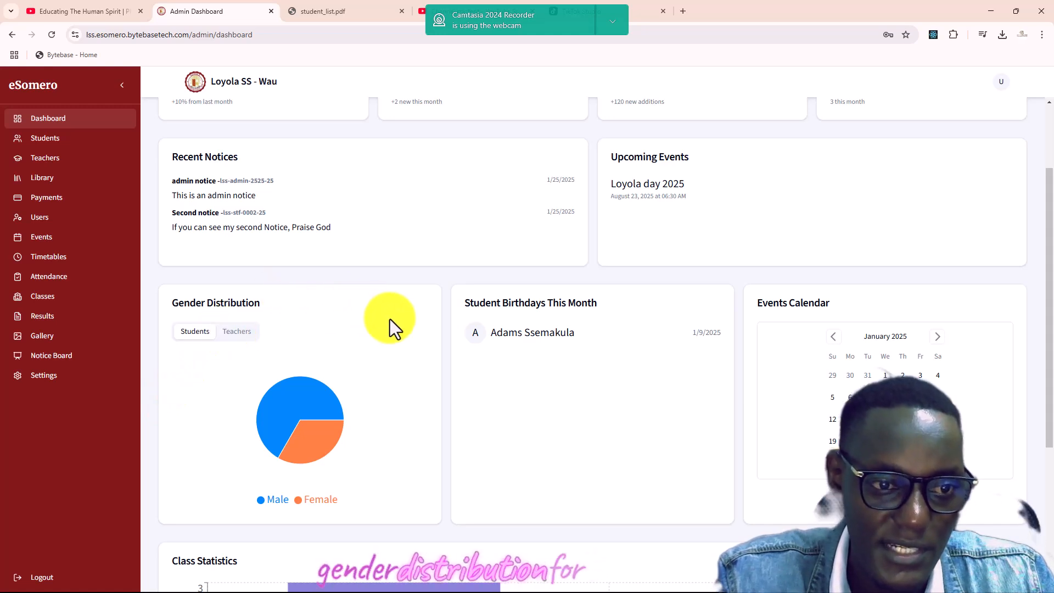
scroll(391, 311, down, 1)
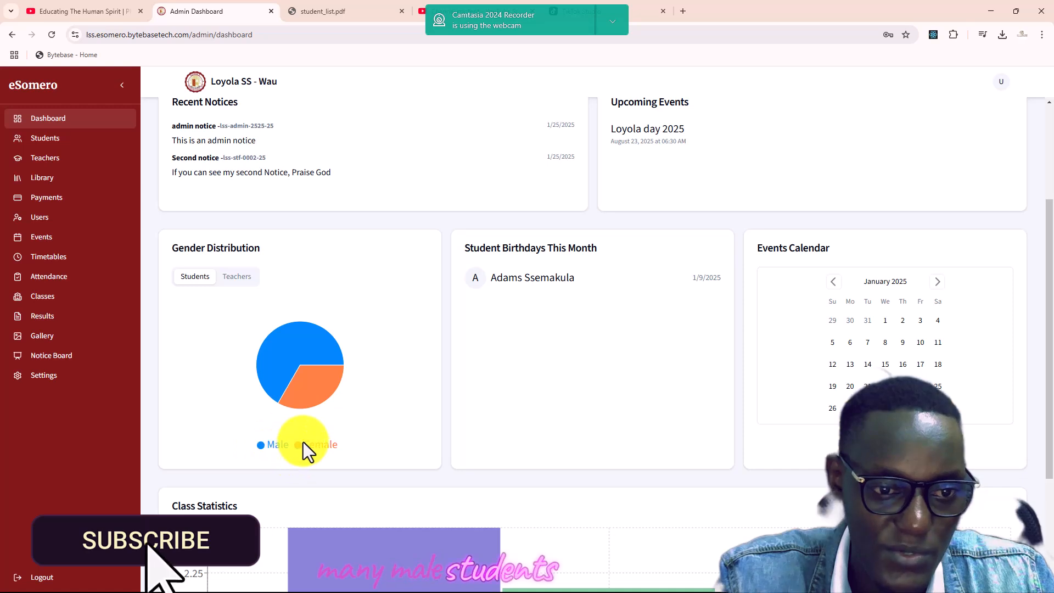
click(239, 276)
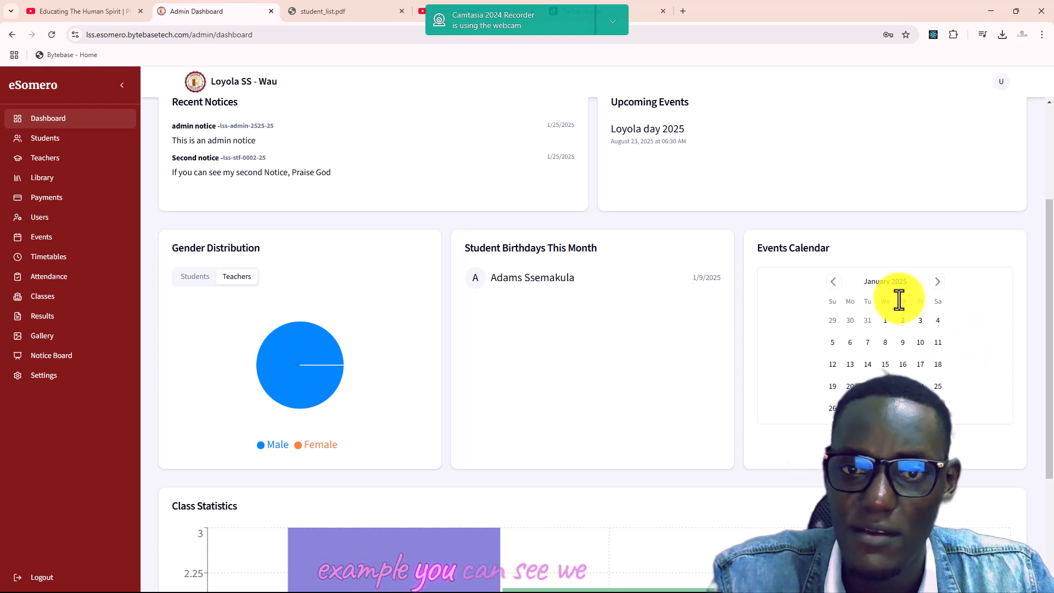
Advance the dashboard's events calendar to August 2025 to check the date of the upcoming event
scroll(899, 298, up, 1)
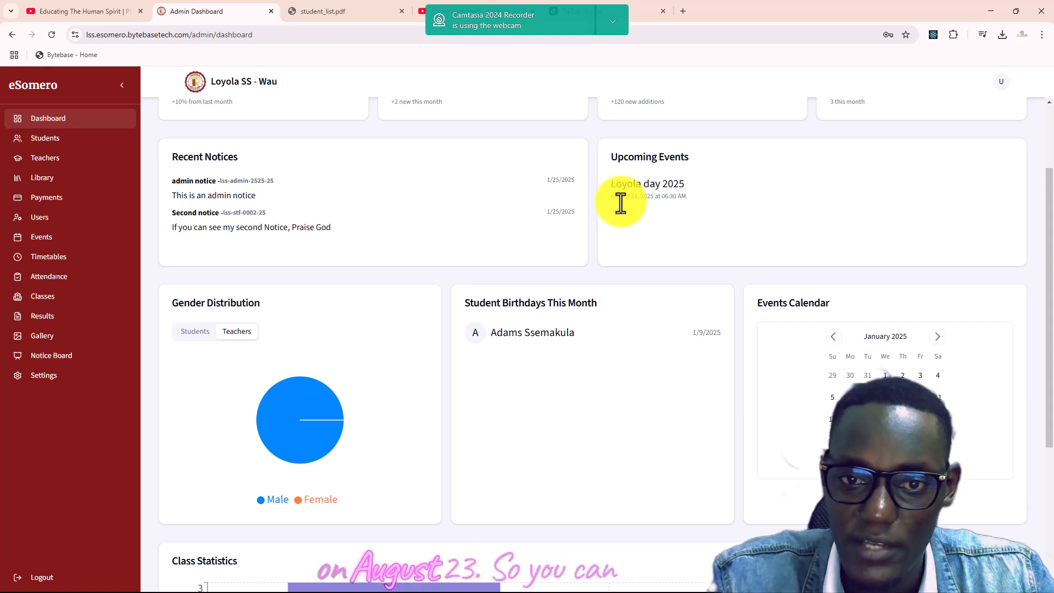
click(938, 338)
click(938, 337)
click(938, 337)
click(938, 337)
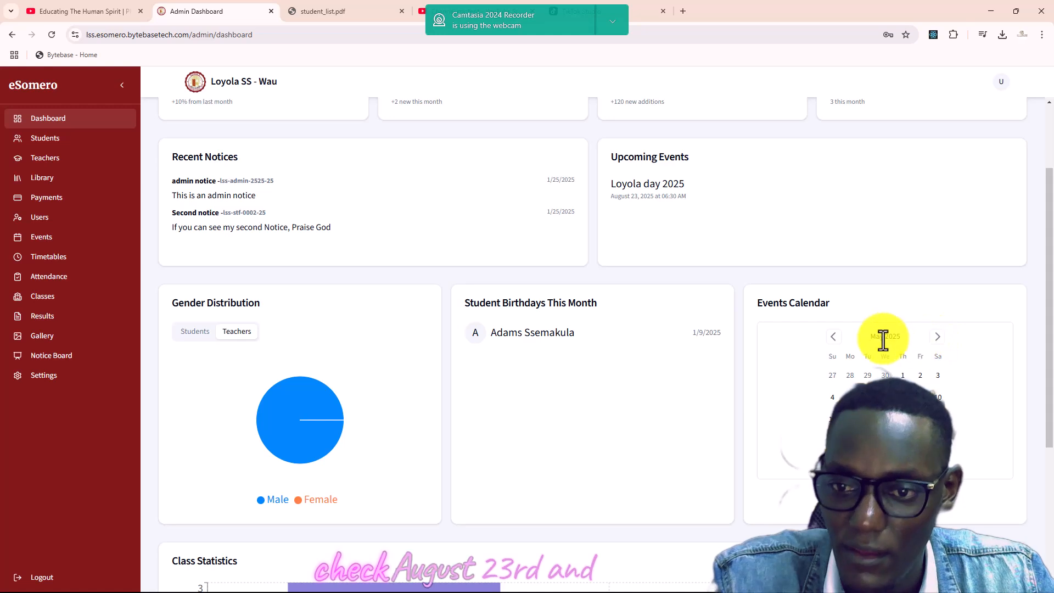
click(938, 337)
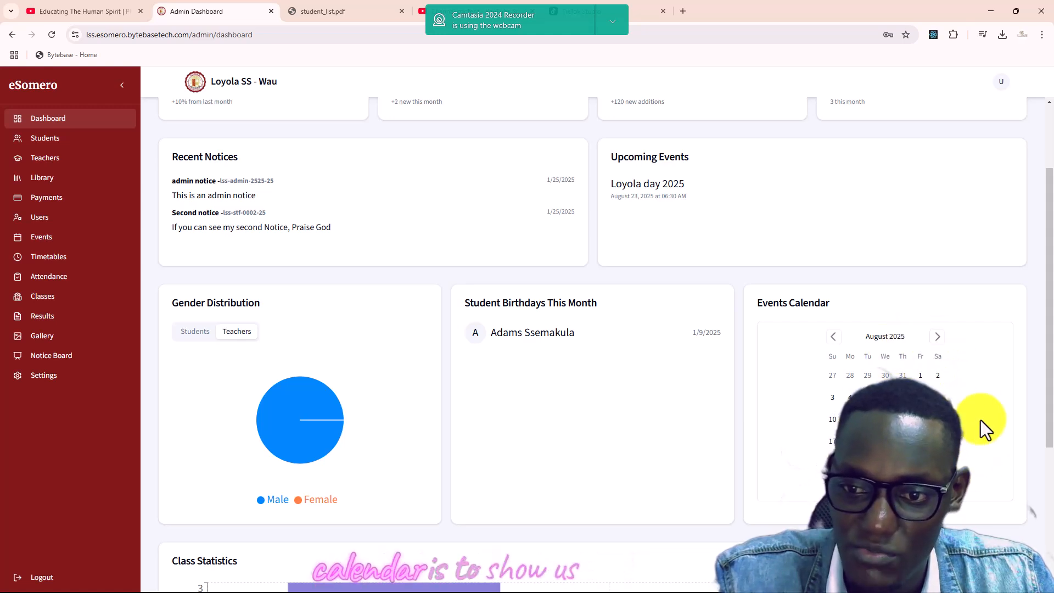
Examine the August calendar and the Class Statistics chart, and return to the start of the dashboard
scroll(985, 411, down, 3)
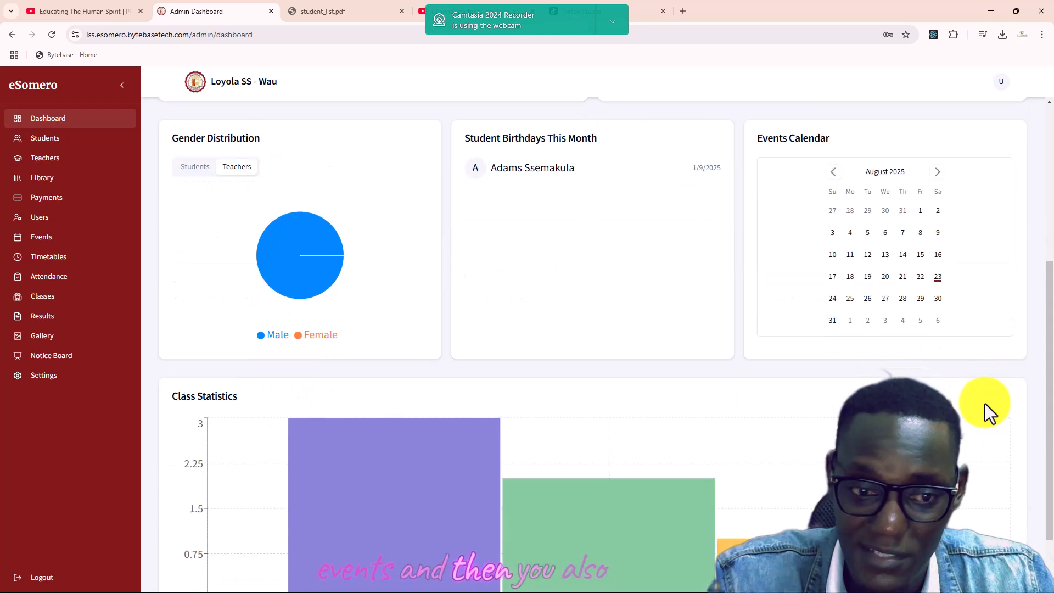
scroll(964, 395, down, 1)
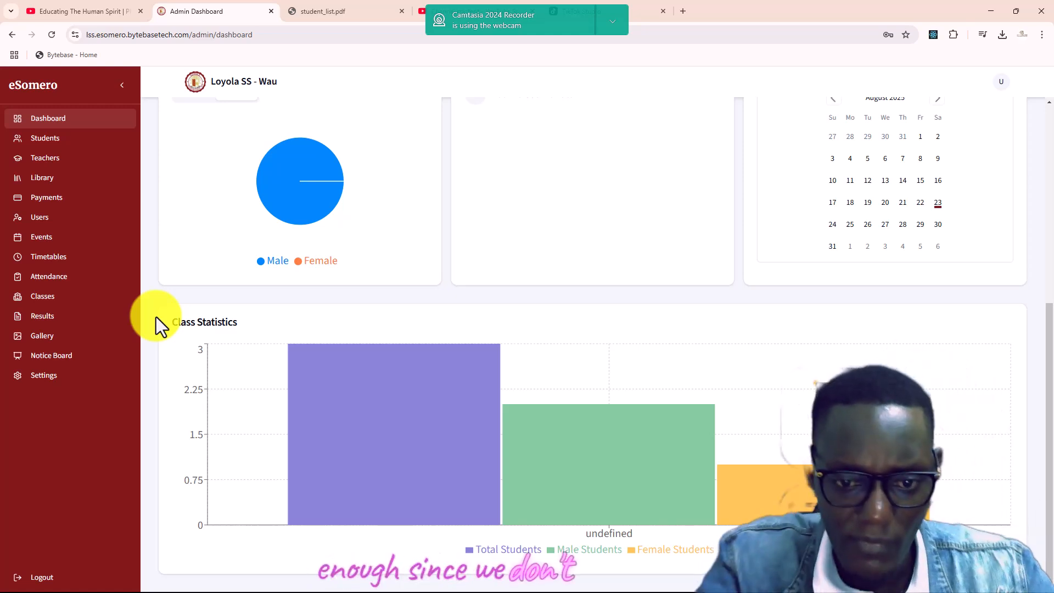
scroll(156, 318, up, 1)
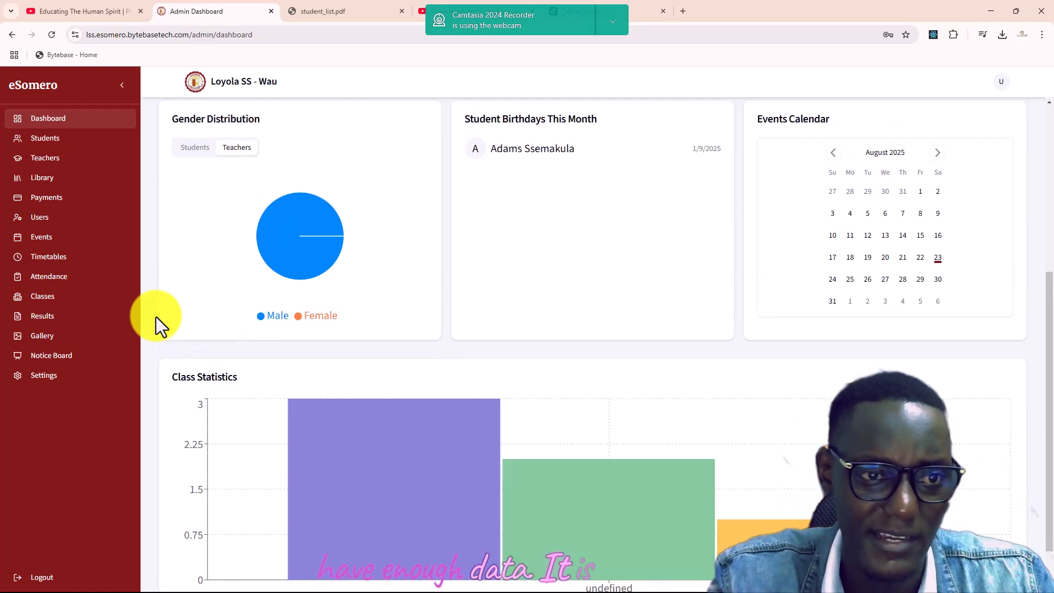
scroll(156, 317, up, 4)
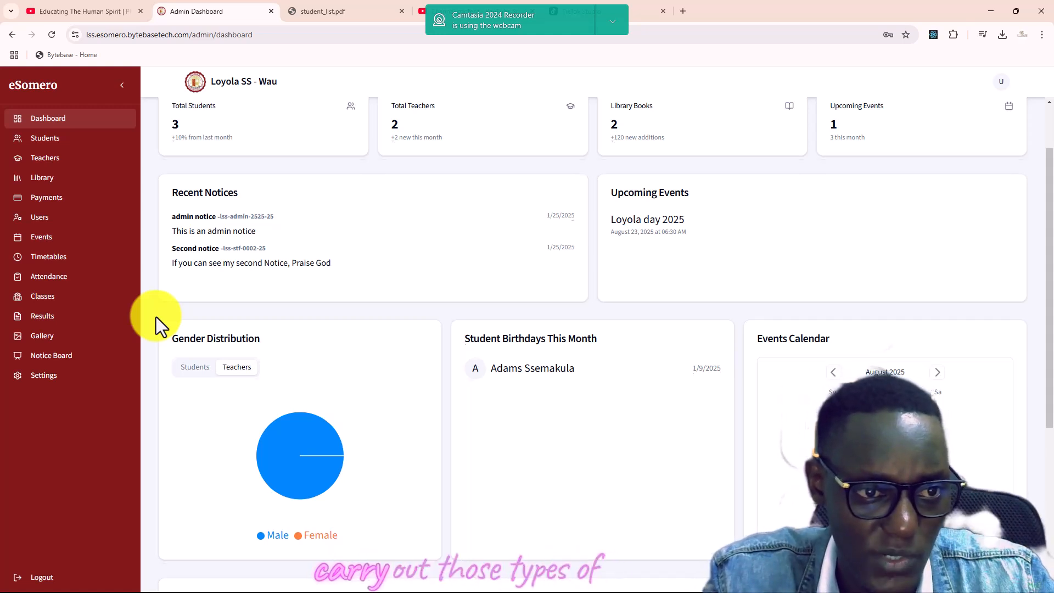
scroll(156, 317, up, 2)
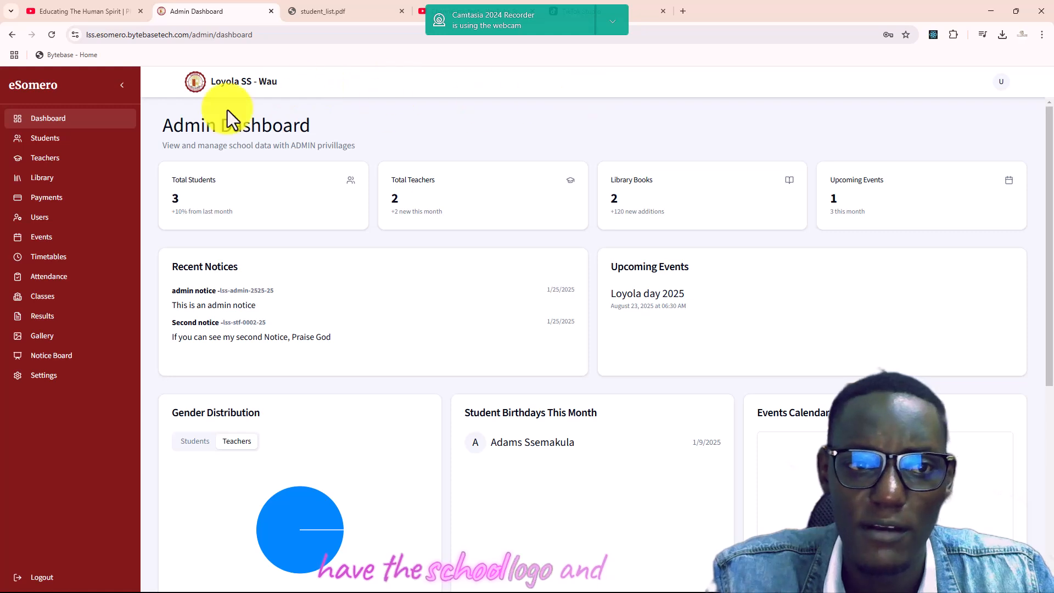
Check the signed-in account's details and sign-out option, and close the account menu
click(1002, 83)
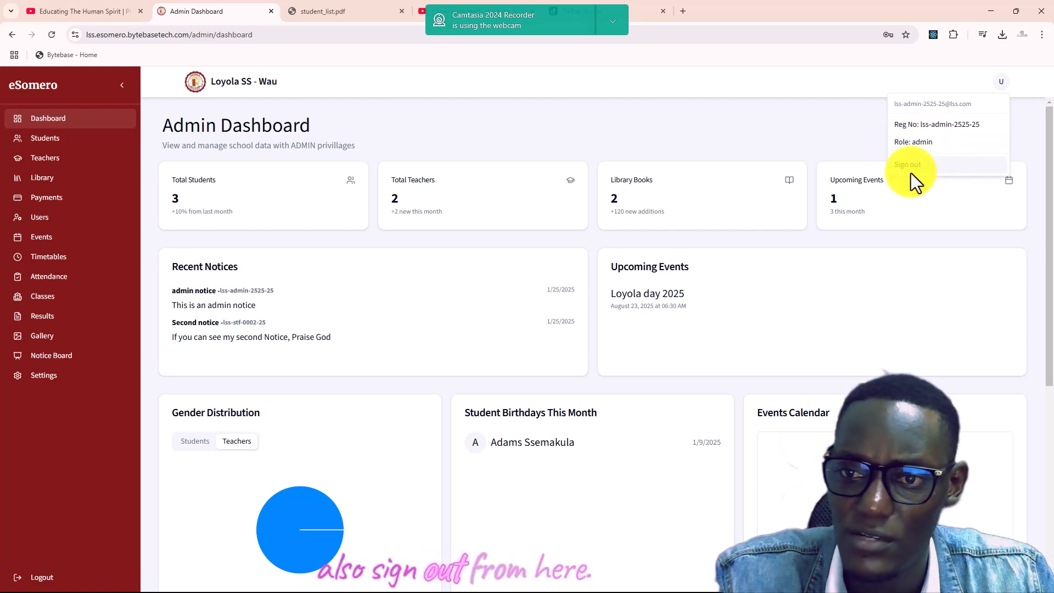
click(379, 296)
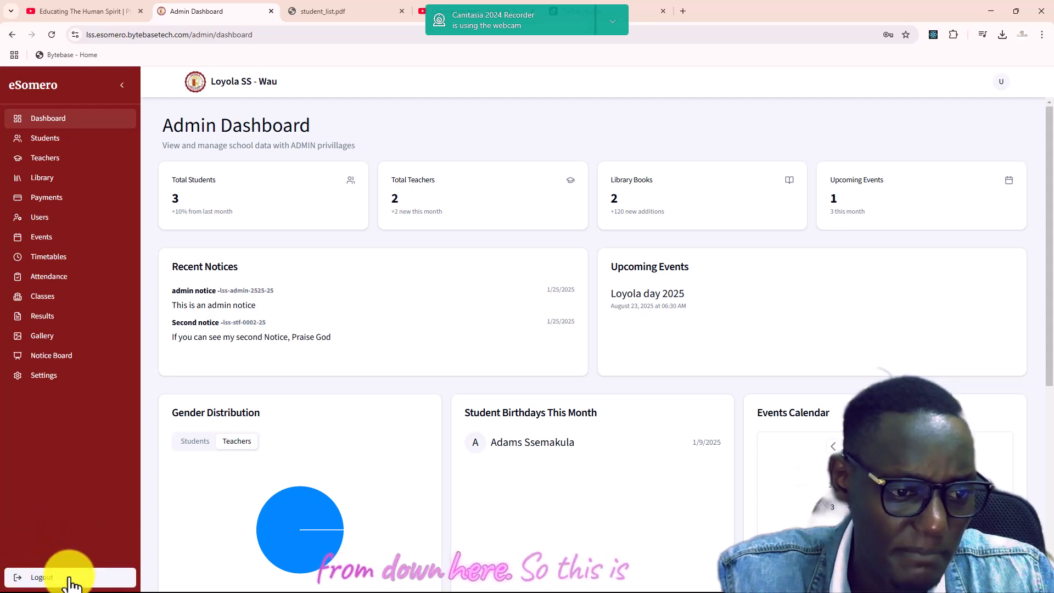
scroll(177, 189, down, 2)
scroll(176, 190, up, 2)
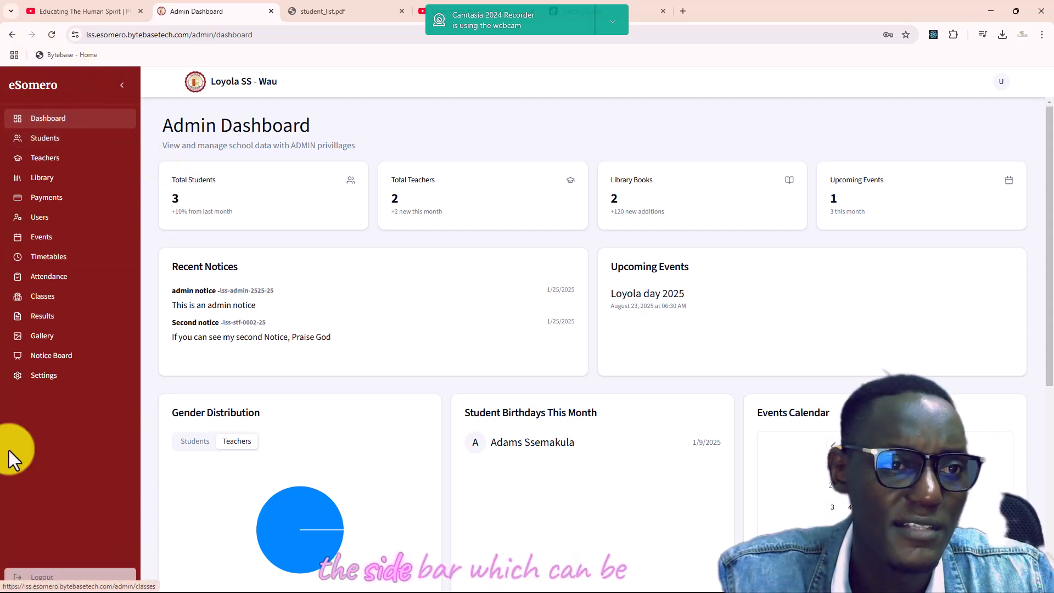
Collapse the navigation sidebar and expand it again
click(122, 85)
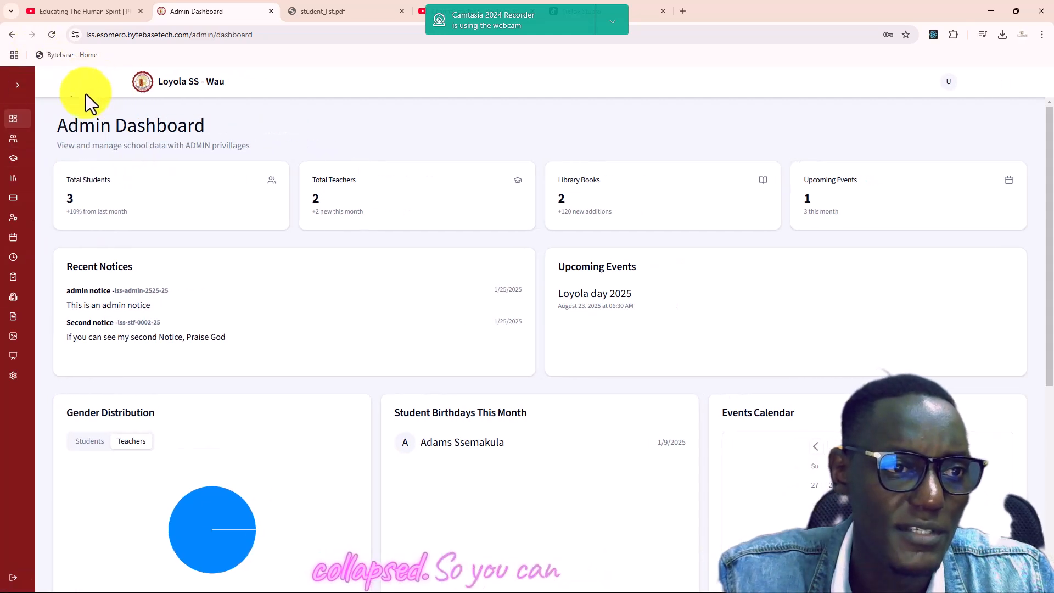
click(13, 83)
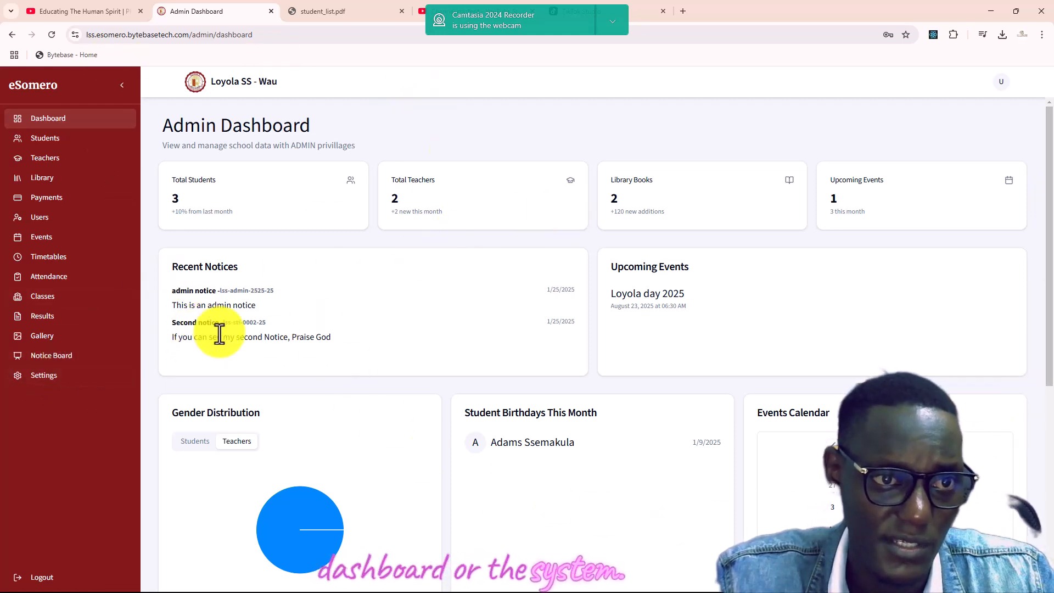
In the accessibility settings, try the Serif font family and set it to Monospace
click(53, 378)
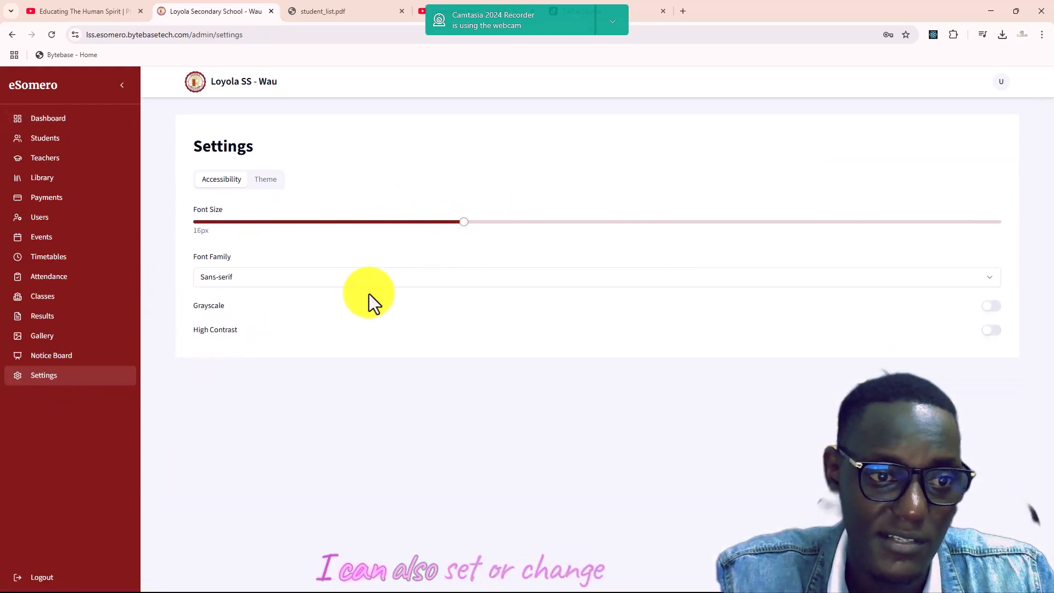
click(279, 285)
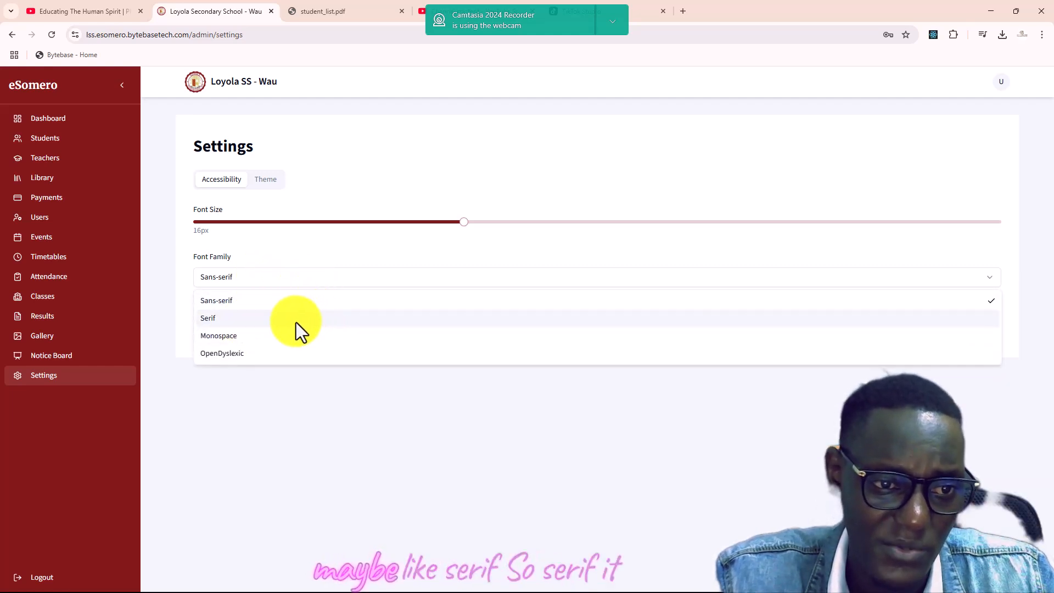
click(261, 318)
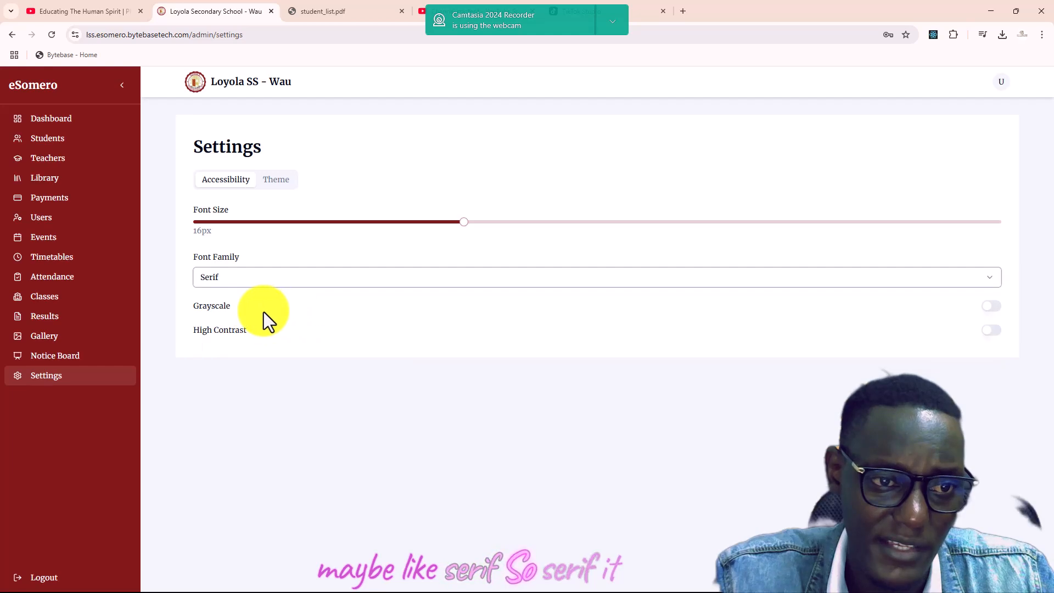
click(269, 281)
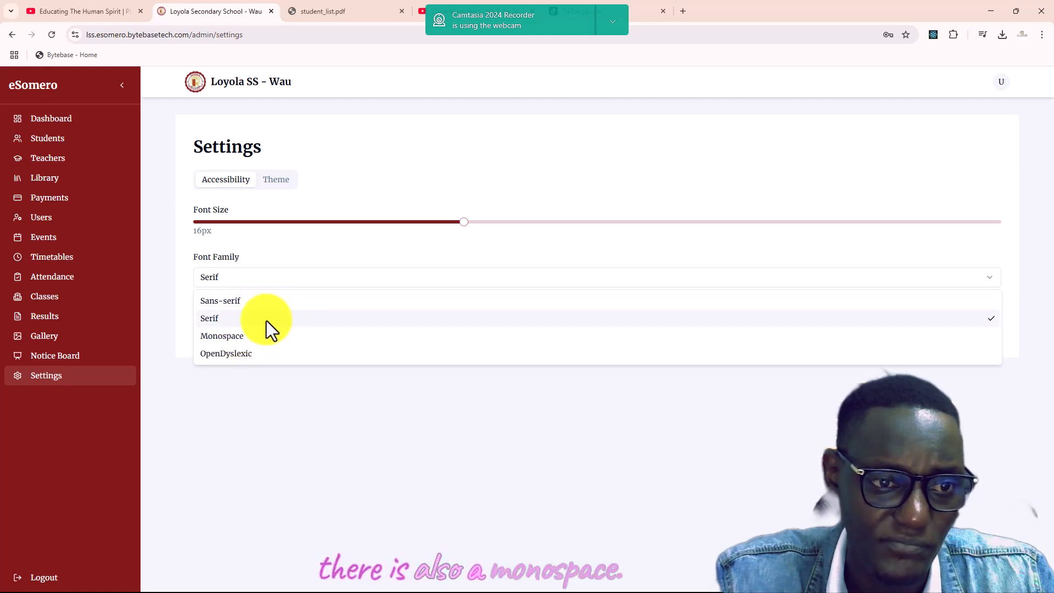
click(259, 334)
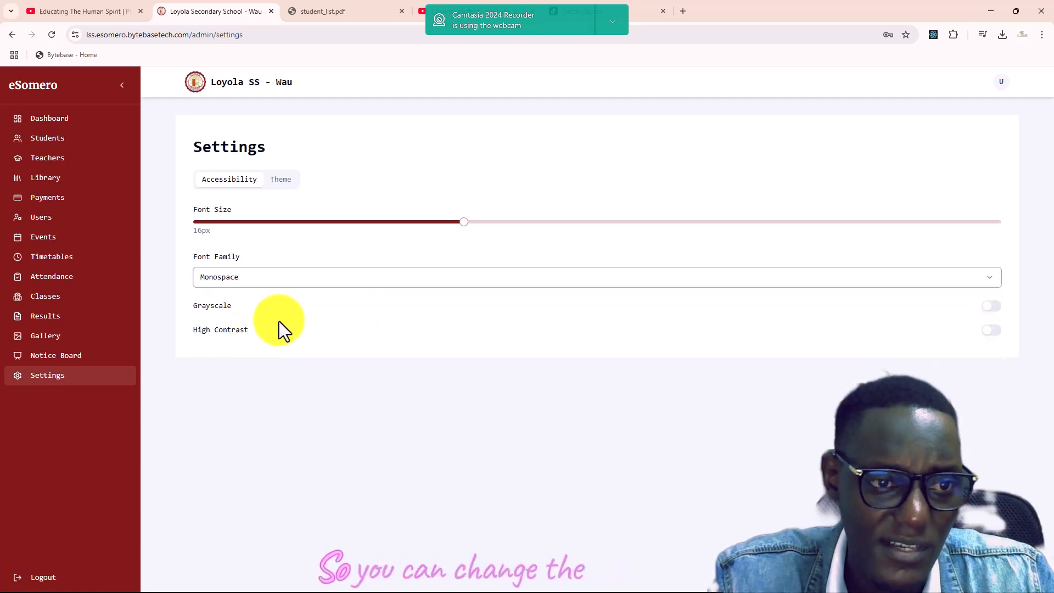
Check how the admin dashboard looks in the selected font
click(49, 118)
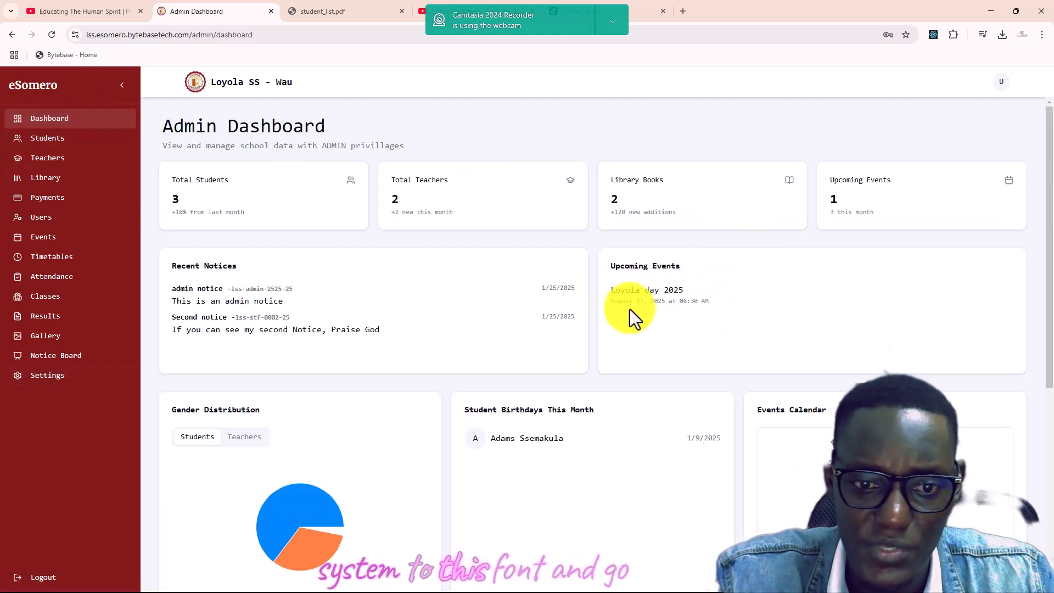
scroll(630, 307, down, 1)
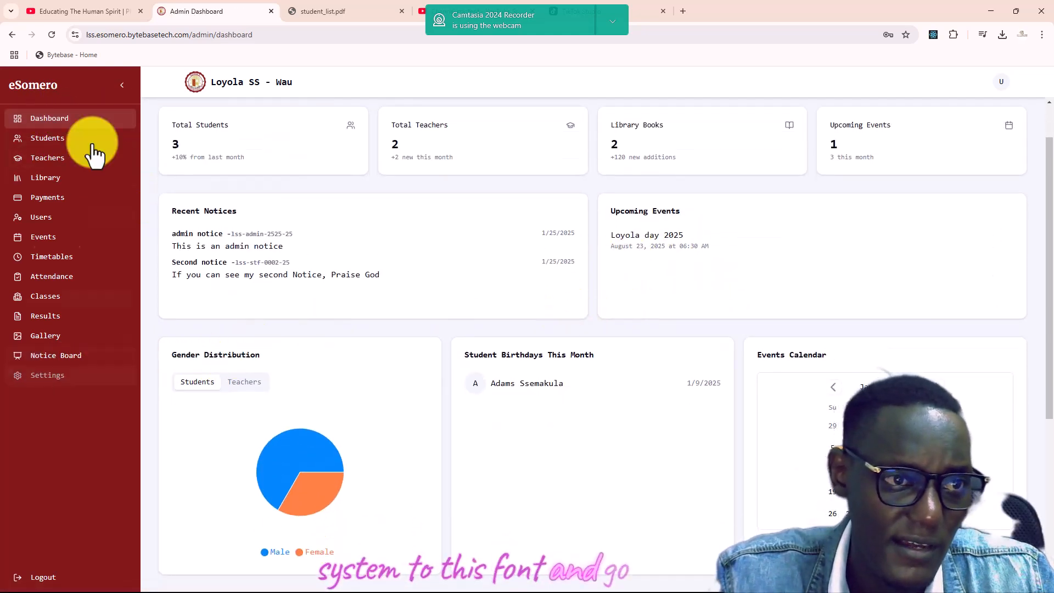
Return to the accessibility settings and set the font family to OpenDyslexic
click(13, 37)
click(230, 277)
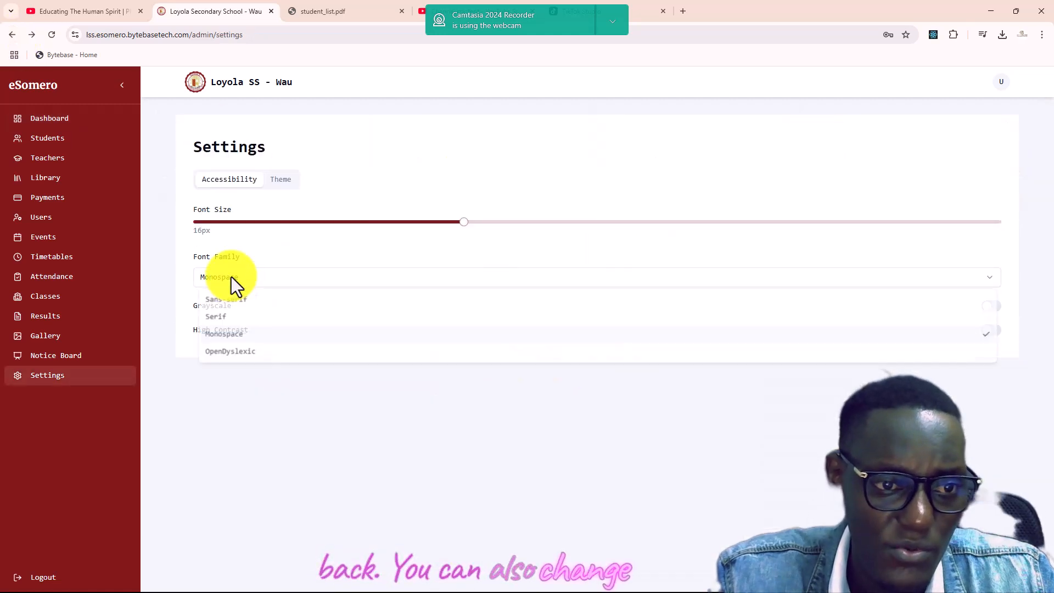
click(258, 356)
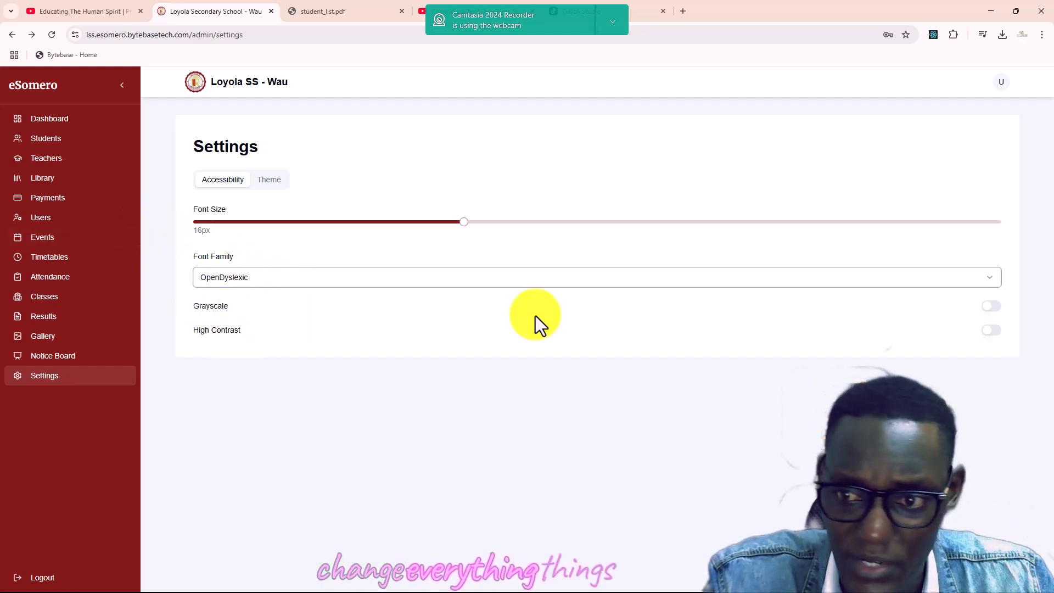
Try the Grayscale option, check the dashboard and student list with it, and switch it off again
click(986, 309)
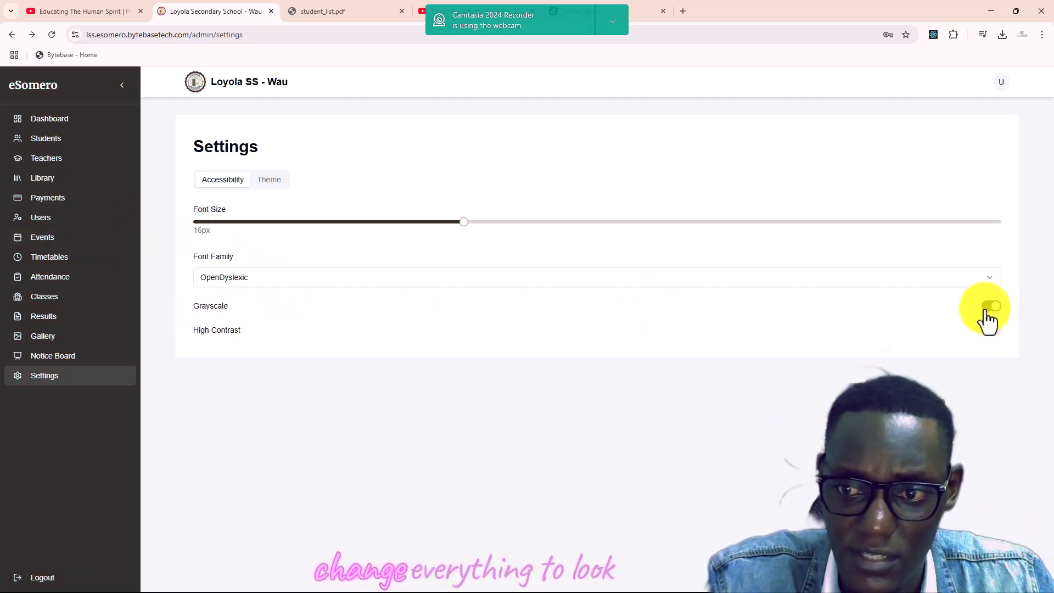
click(60, 125)
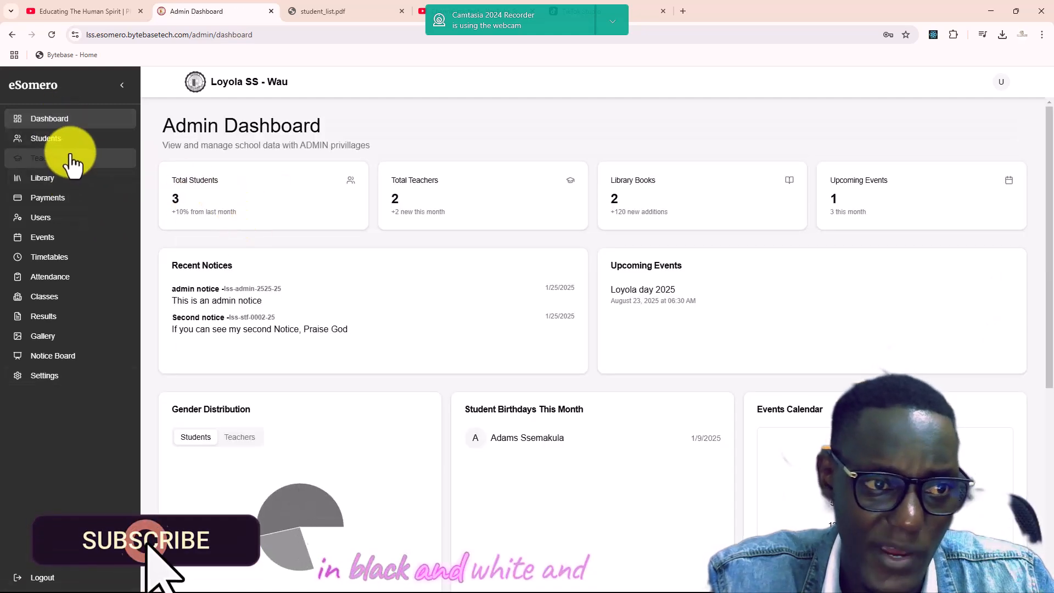
click(58, 140)
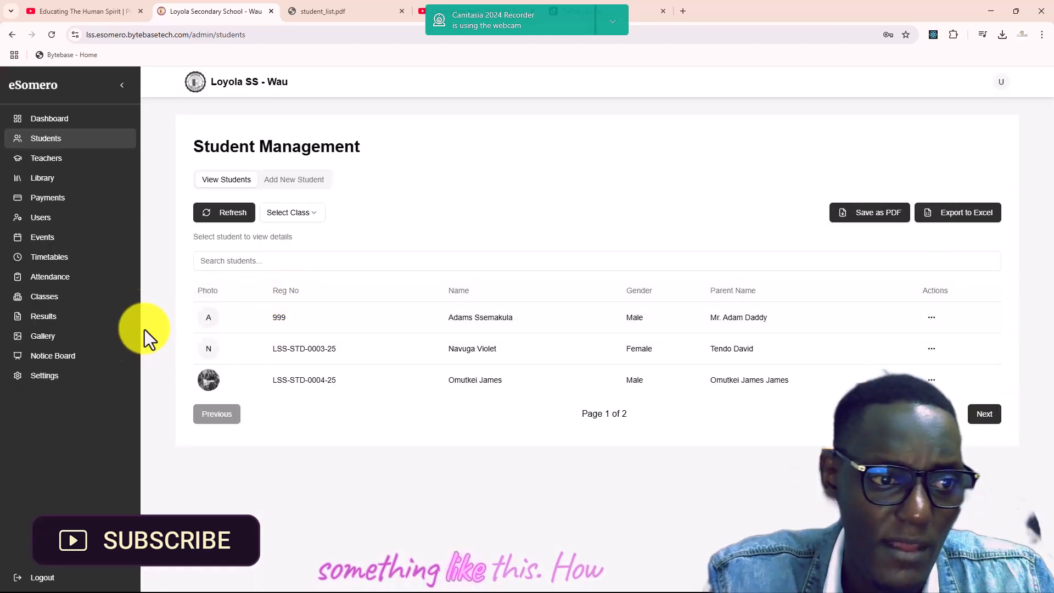
click(11, 35)
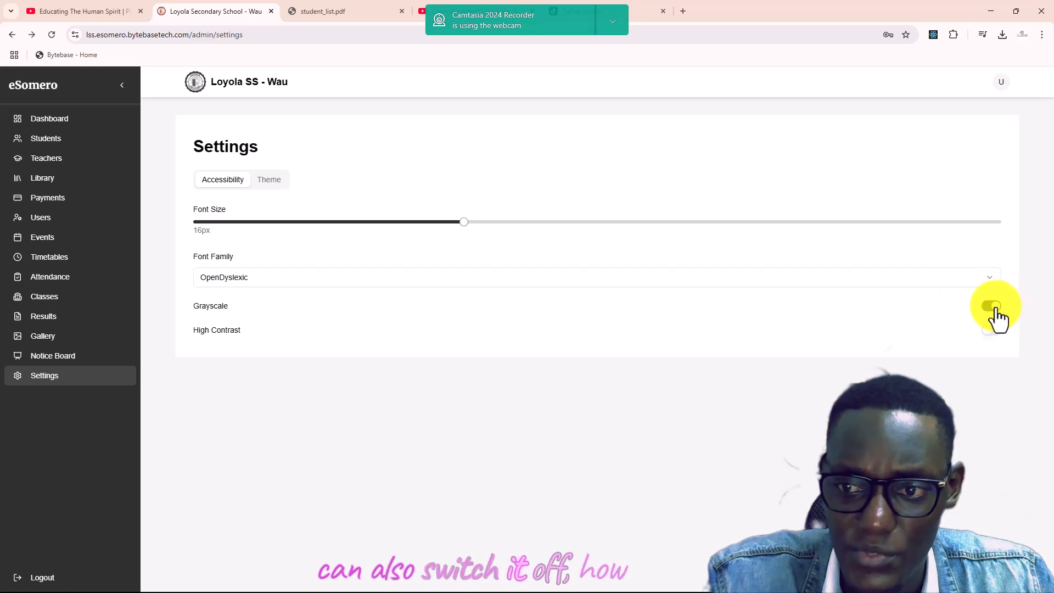
click(995, 311)
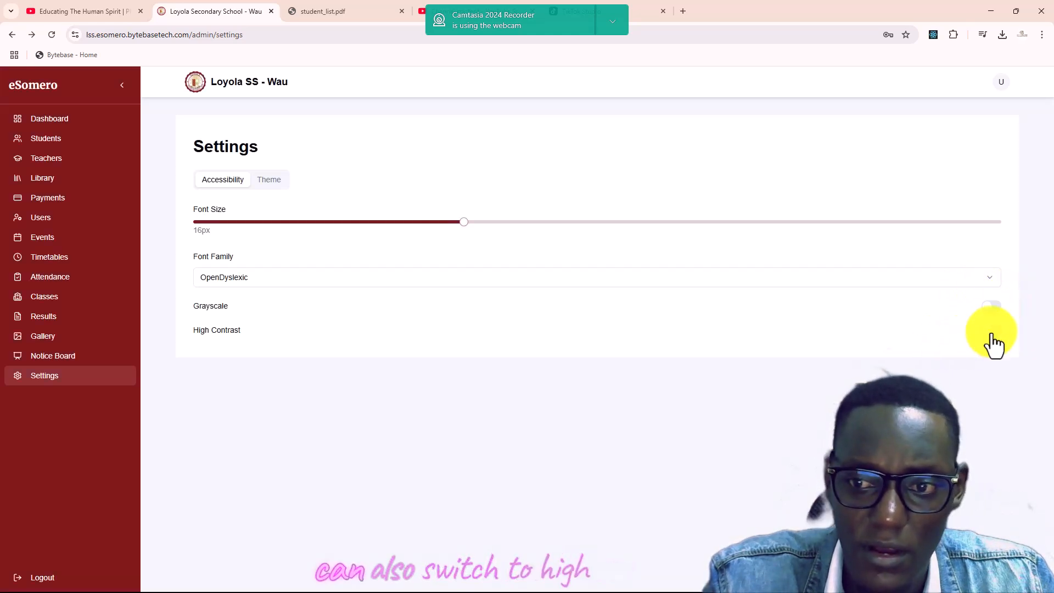
Try the High Contrast option, check the admin dashboard with it, and switch it off again
click(989, 332)
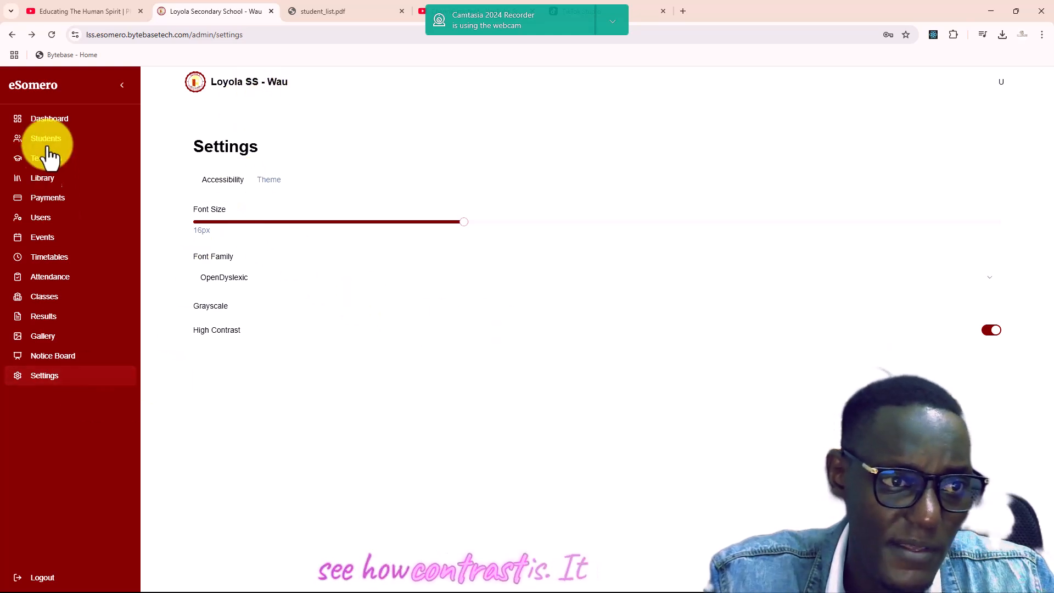
click(45, 122)
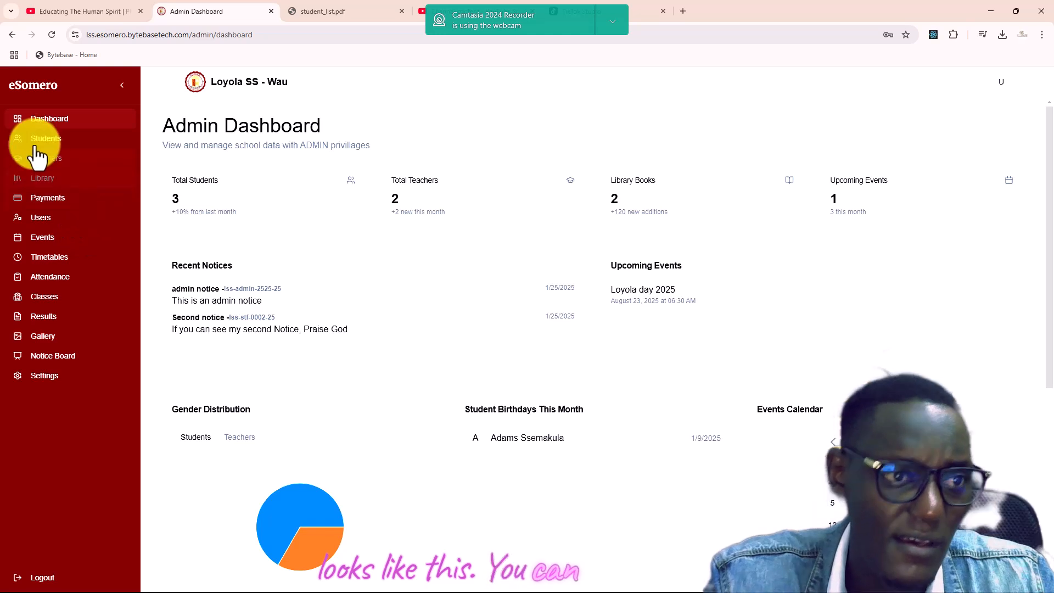
click(14, 35)
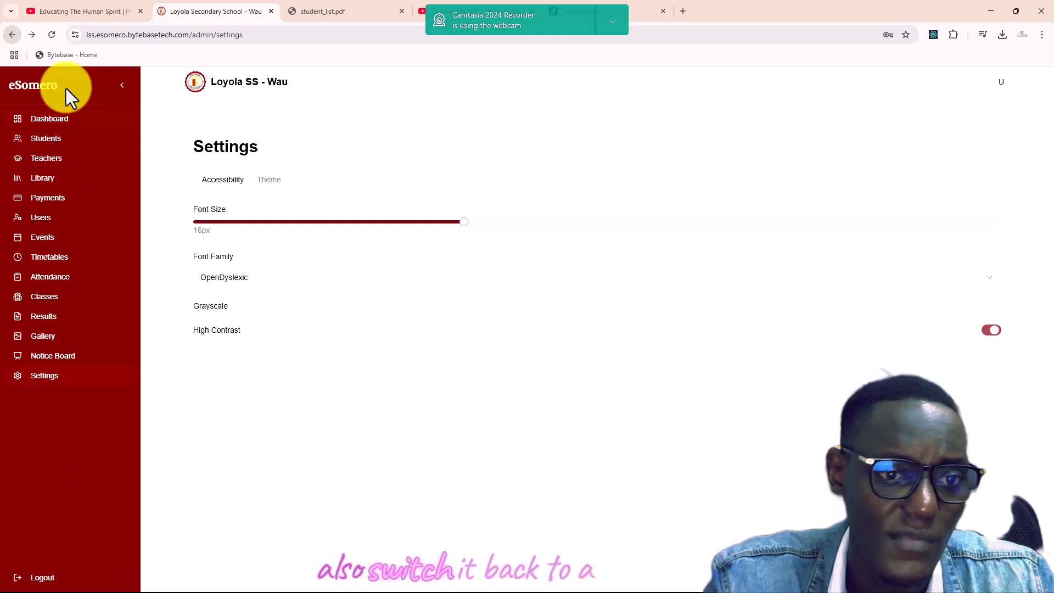
click(1001, 333)
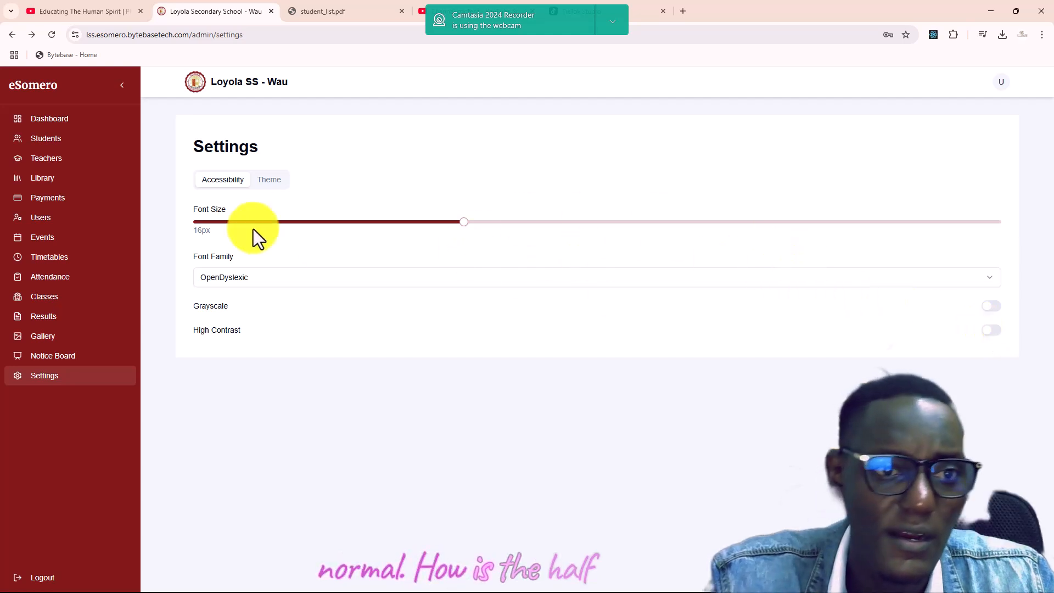
Set the theme to Dark and check how the admin dashboard and student list look in it
click(272, 181)
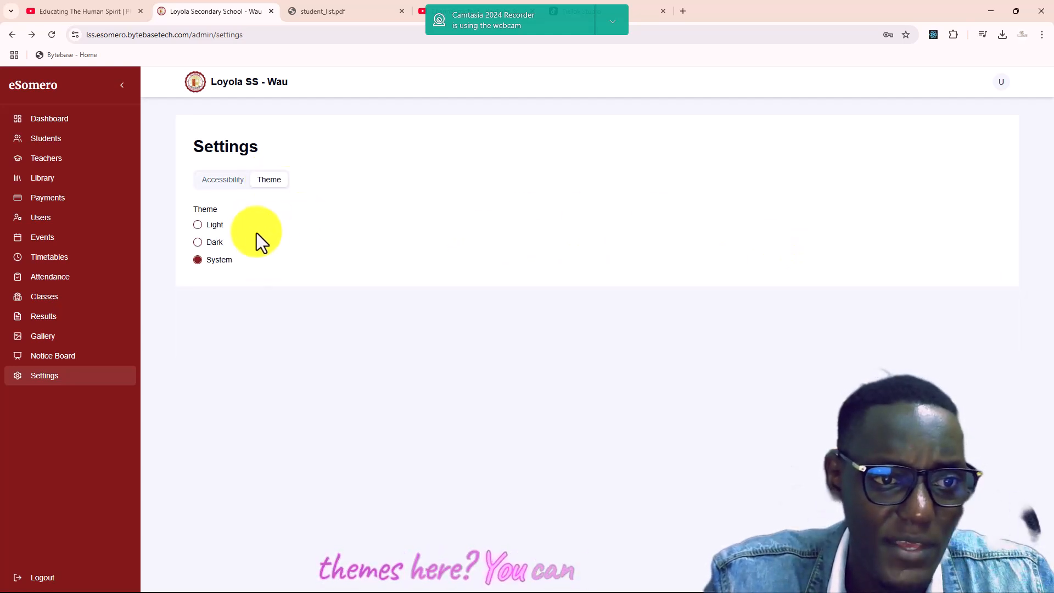
click(197, 242)
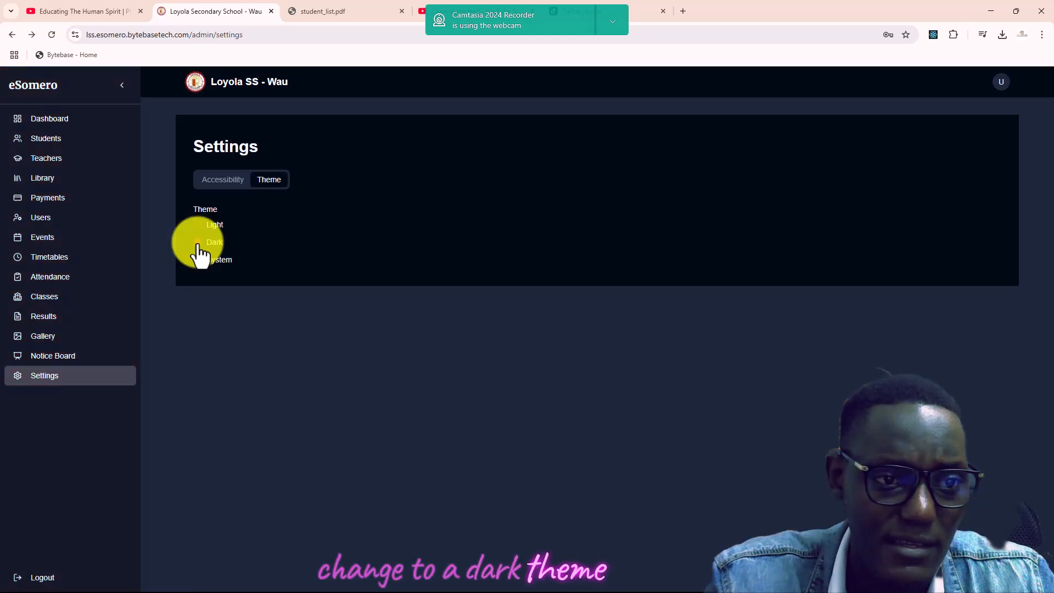
click(47, 118)
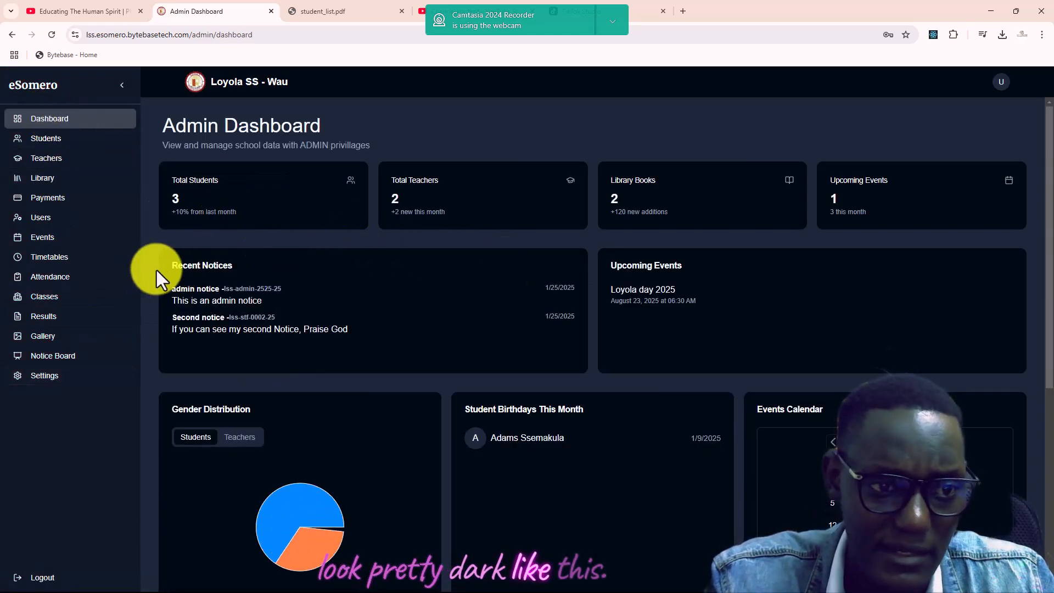
scroll(153, 261, down, 2)
scroll(153, 262, down, 4)
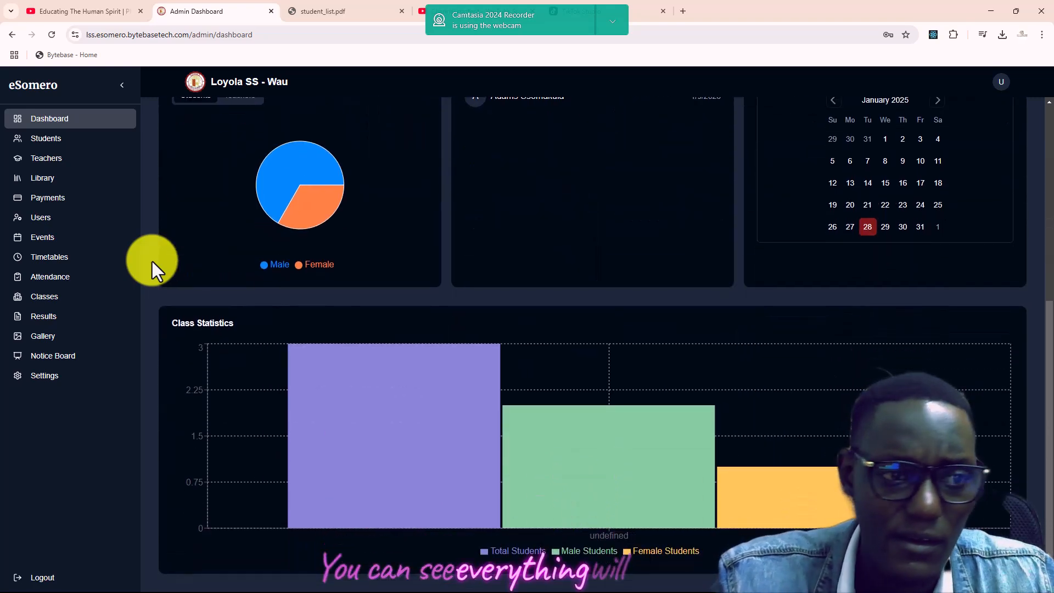
scroll(152, 261, up, 5)
click(46, 138)
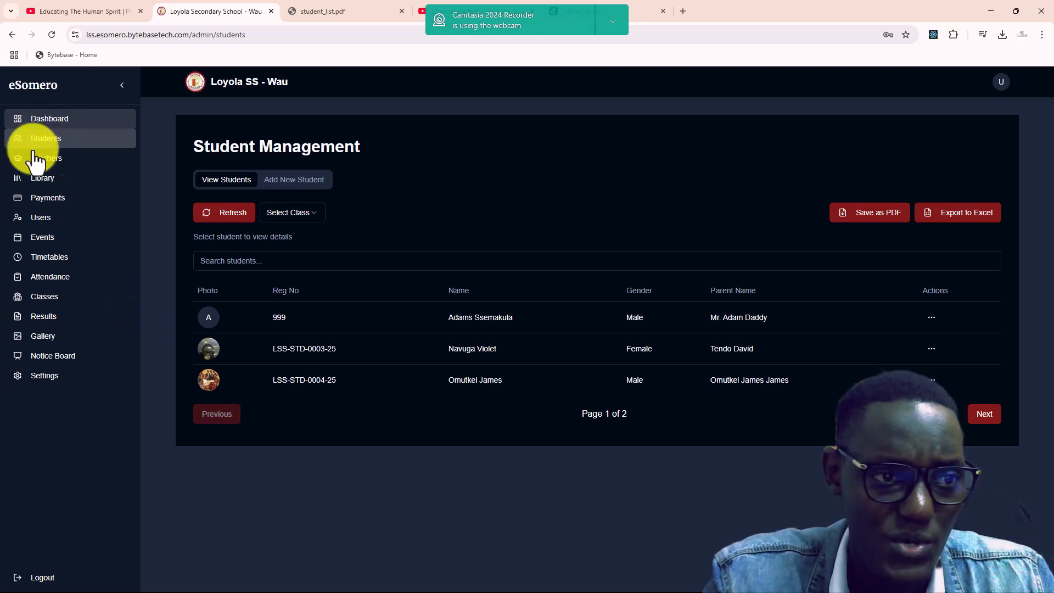
Return to the theme settings and set the theme back to System
click(48, 376)
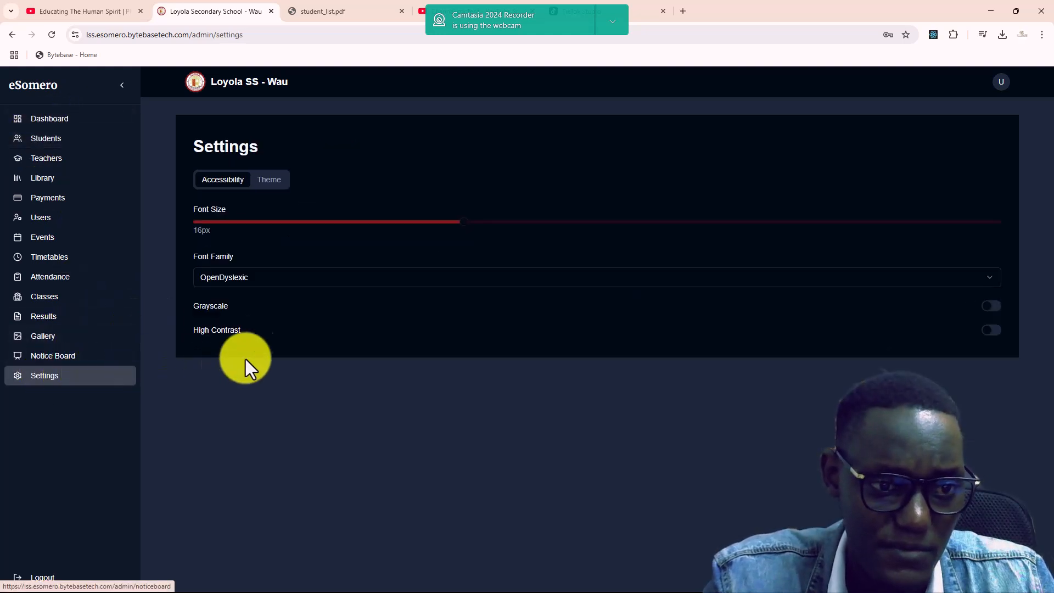
click(271, 183)
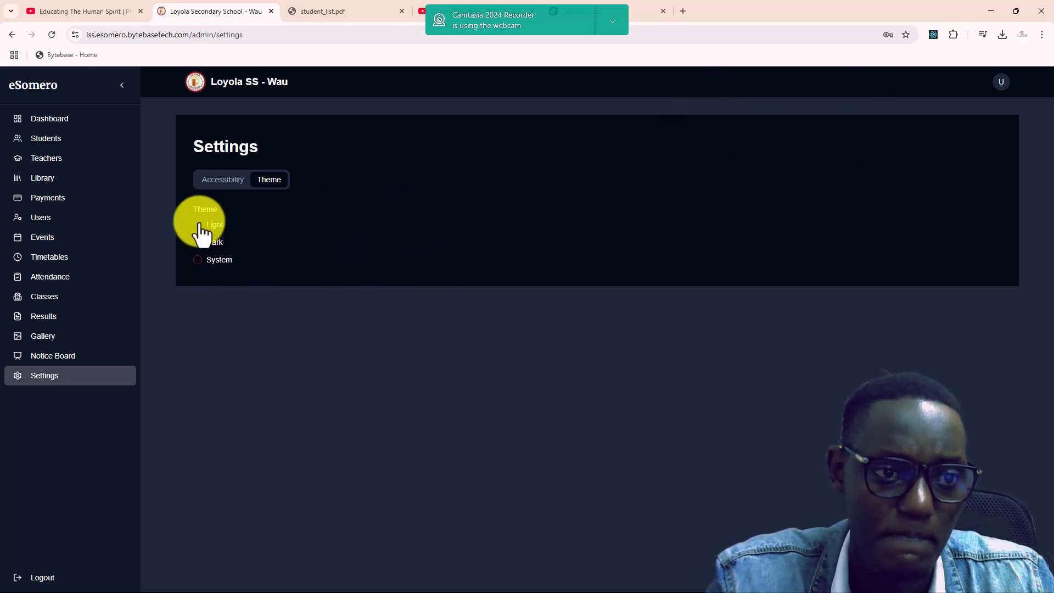
click(197, 260)
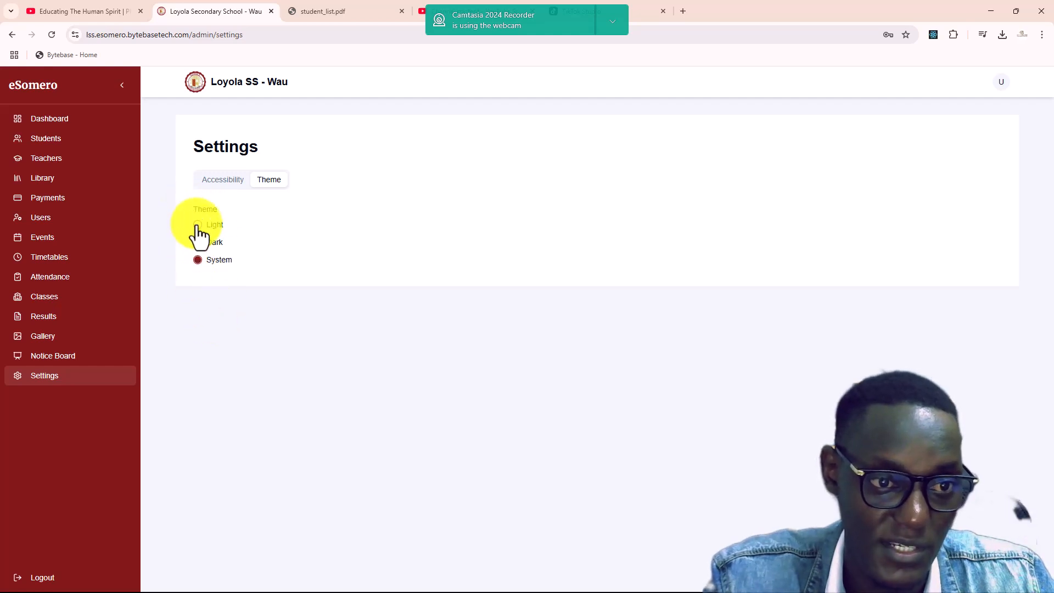
In student management, view the form for adding a new student and return to the student list
click(69, 148)
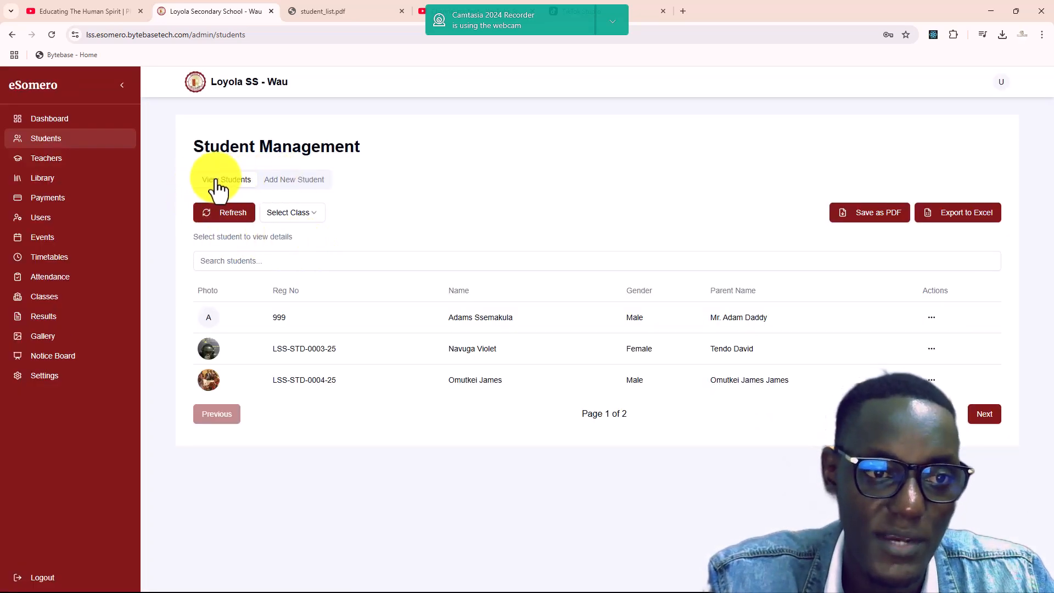
click(297, 182)
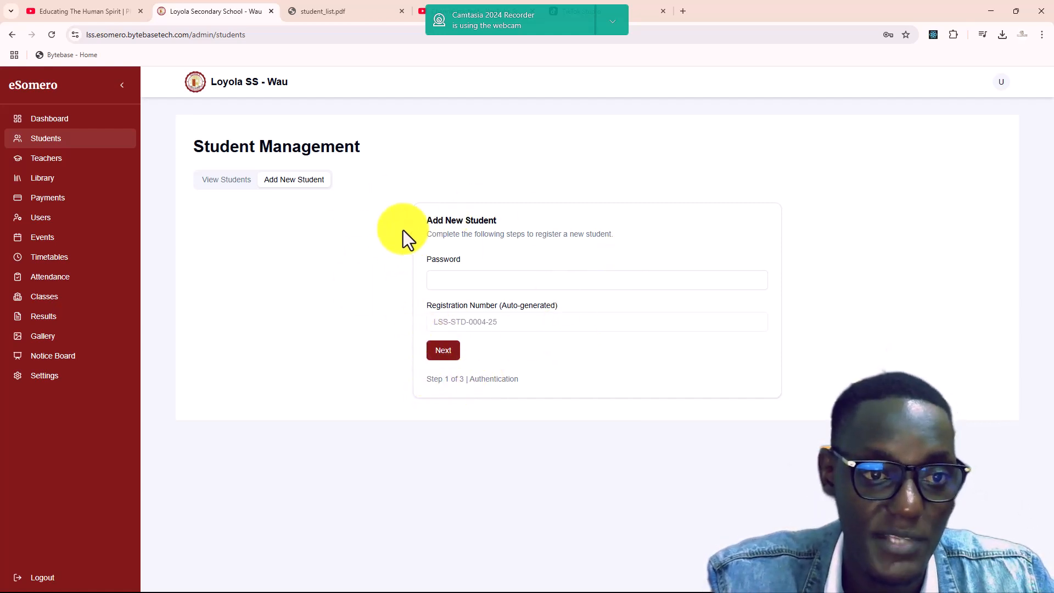
click(222, 181)
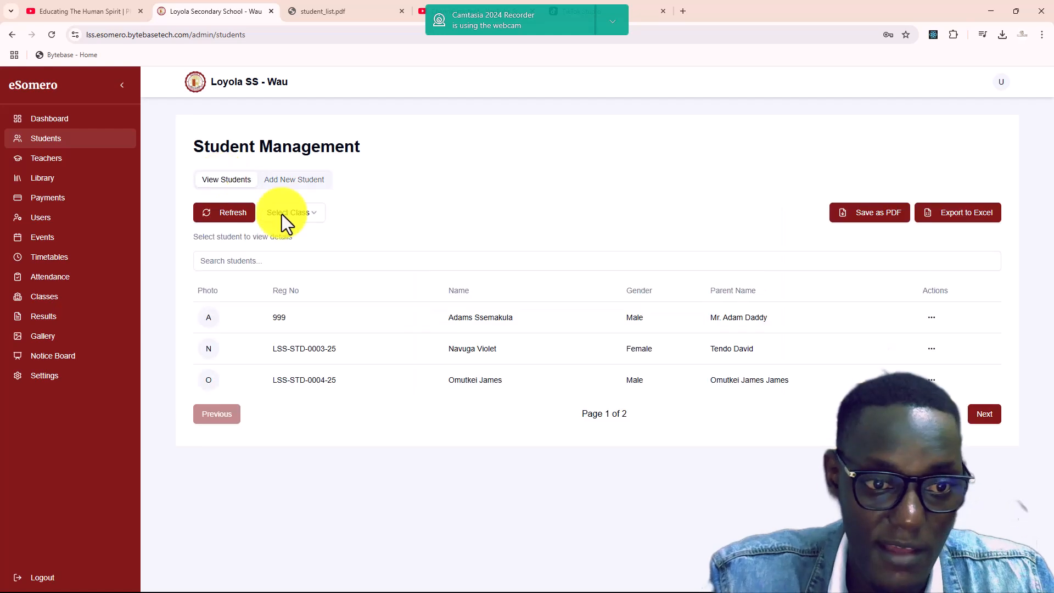
Search the student list for "na" and clear the search
click(257, 261)
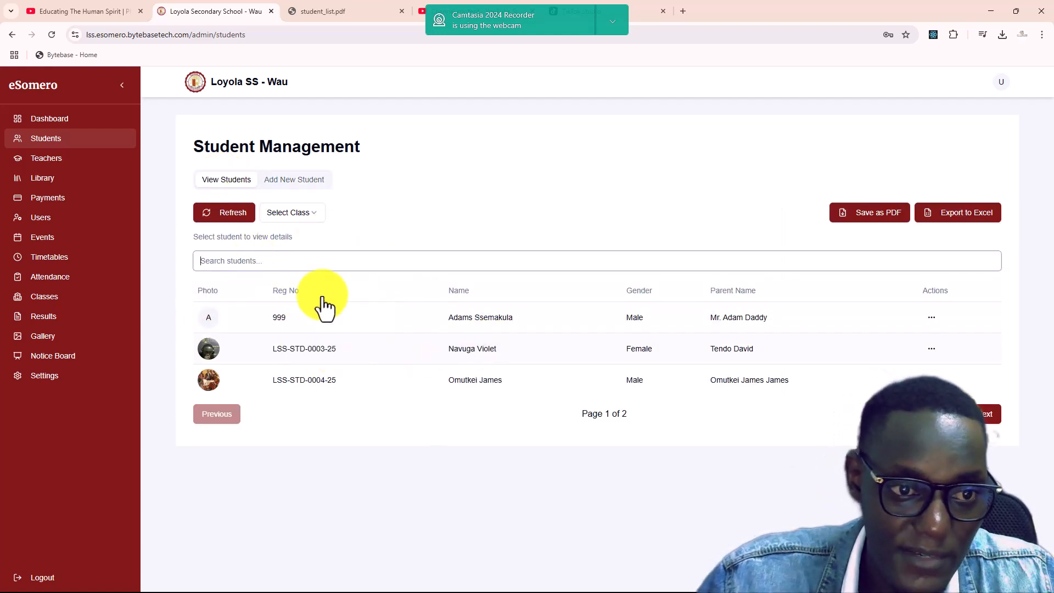
text(na)
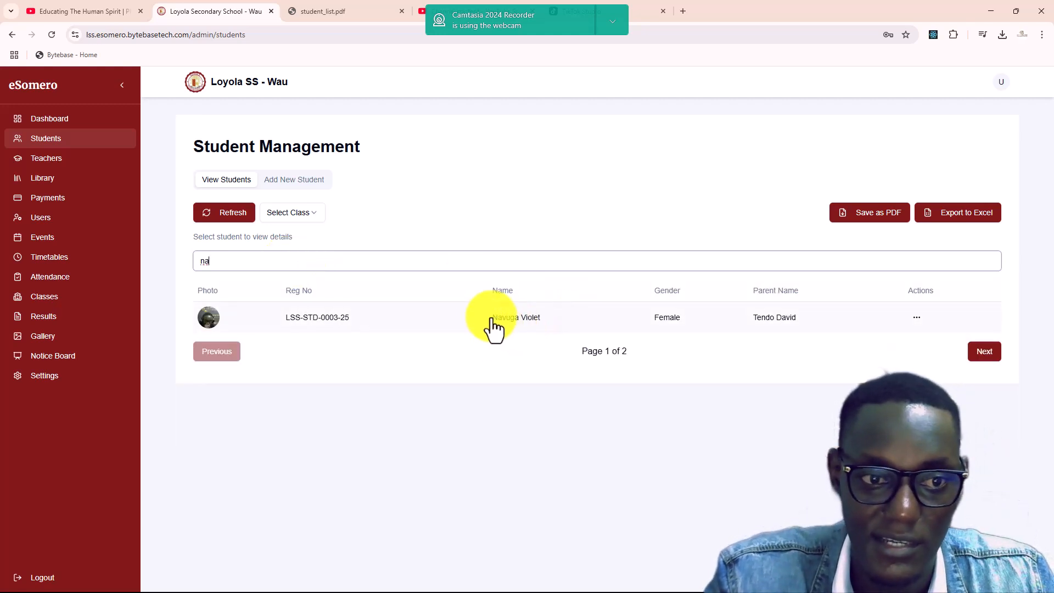
double_click(191, 260)
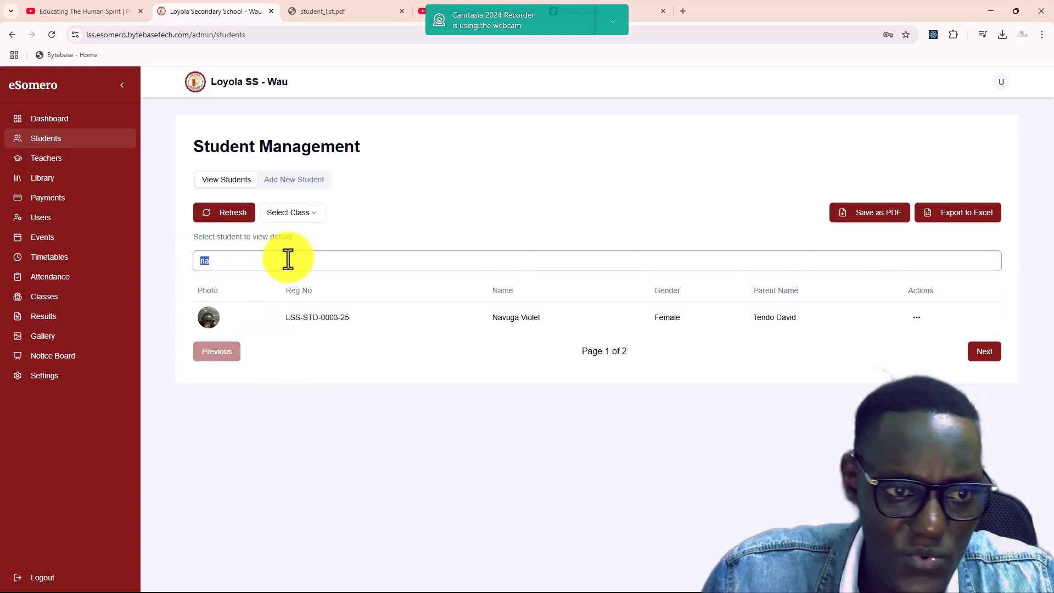
key(BackSpace)
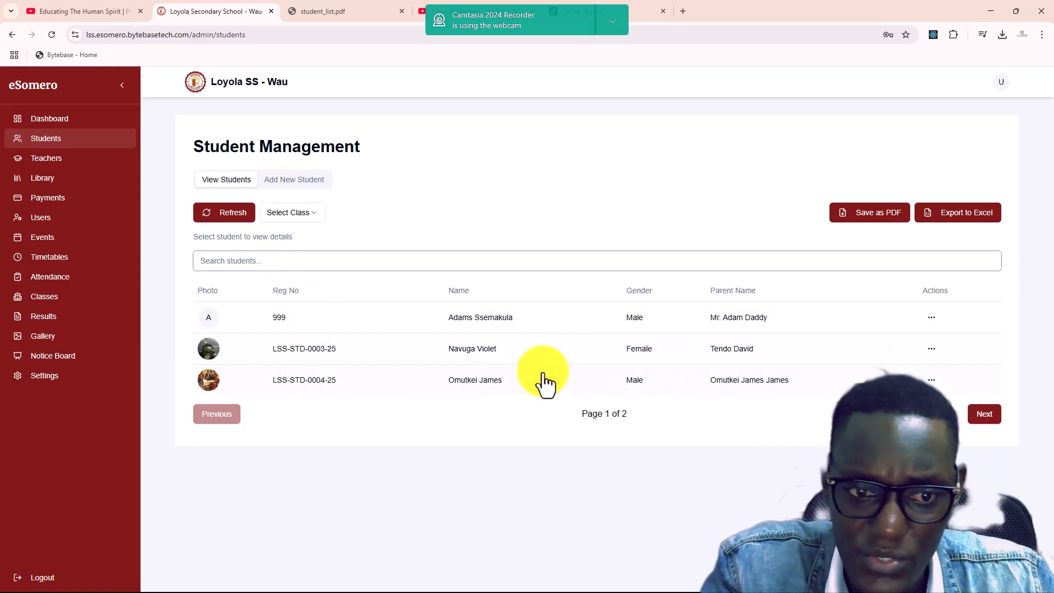
View the third student's bio and its profile editing form, close the form without changes, and return to the student list
click(314, 387)
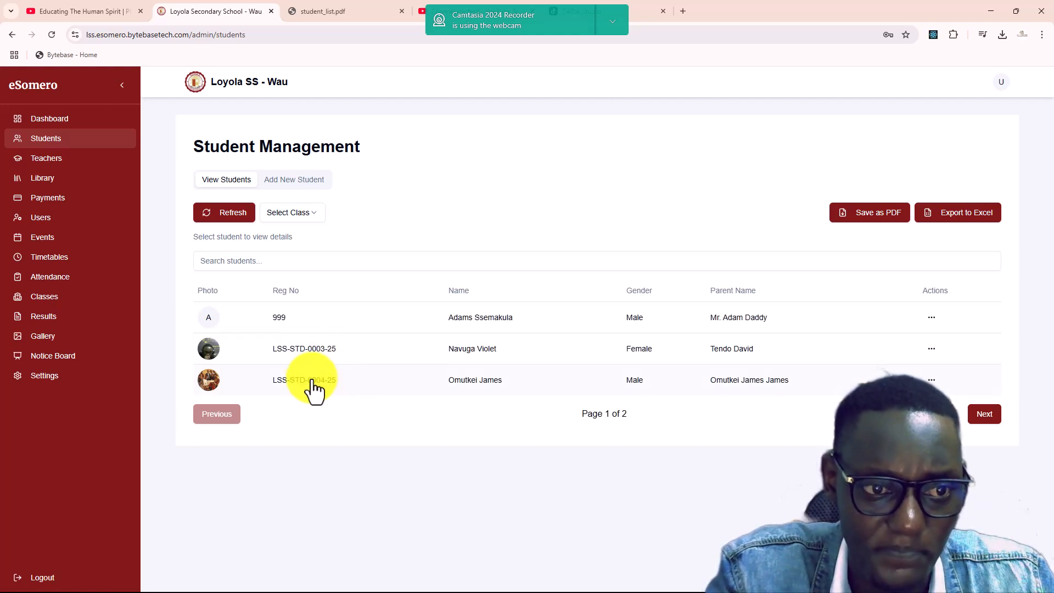
click(315, 387)
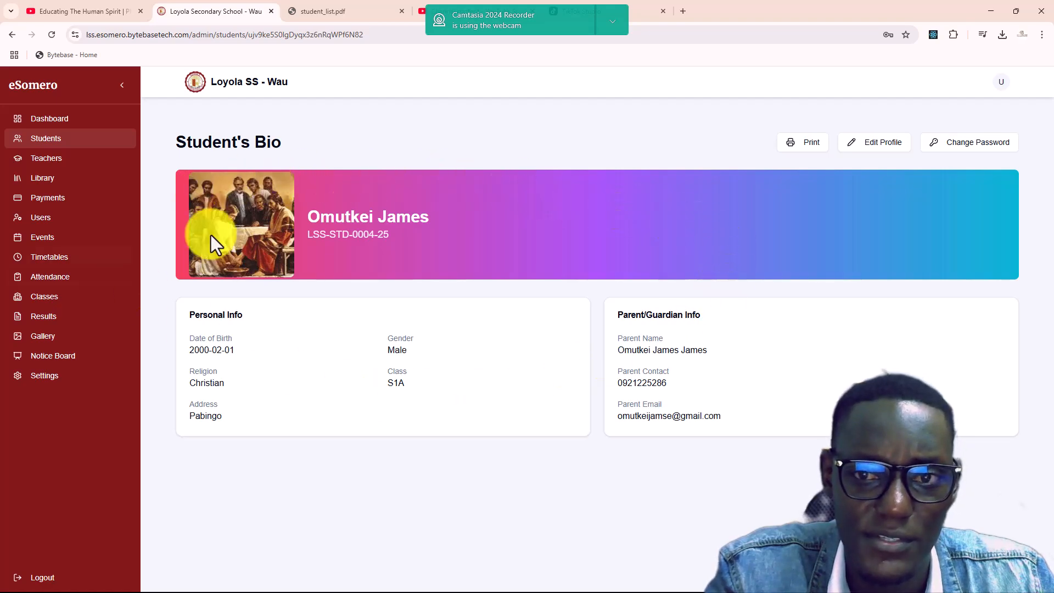
click(881, 146)
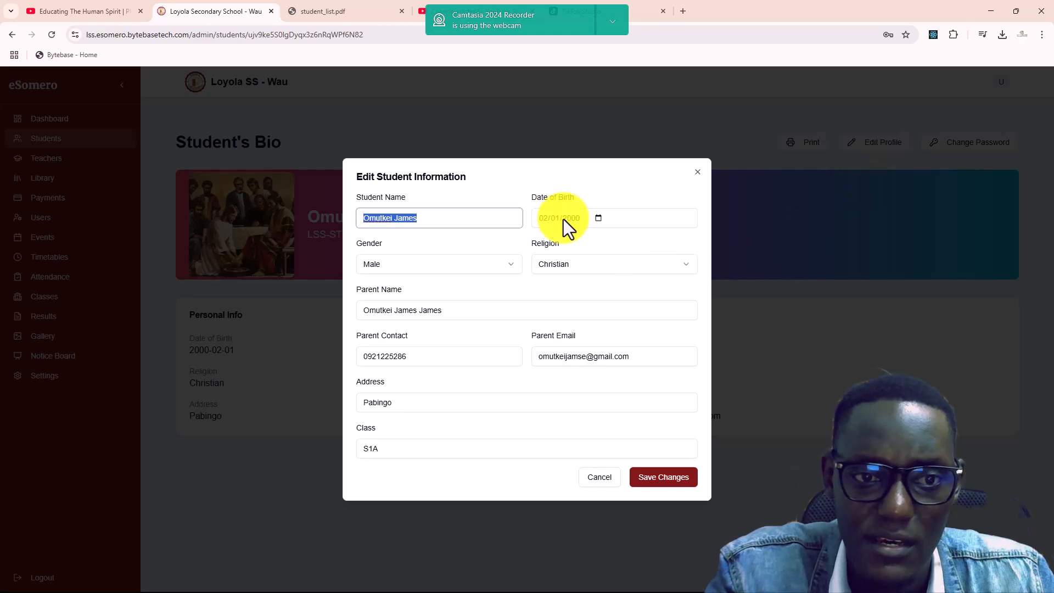
click(698, 182)
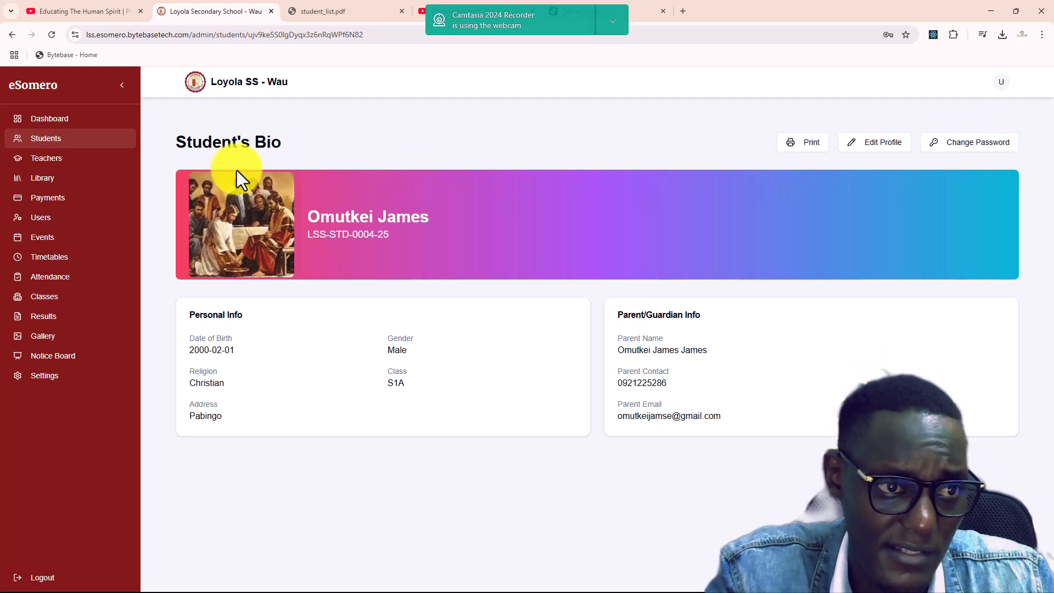
click(7, 35)
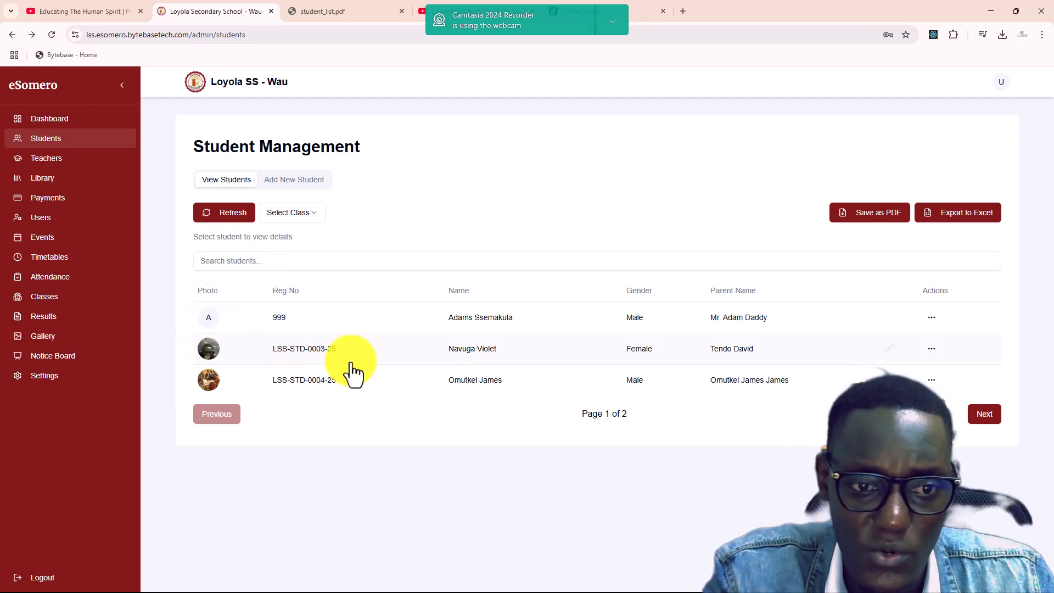
Check the actions available for the first student, and filter the refreshed student list by class S1A
click(932, 318)
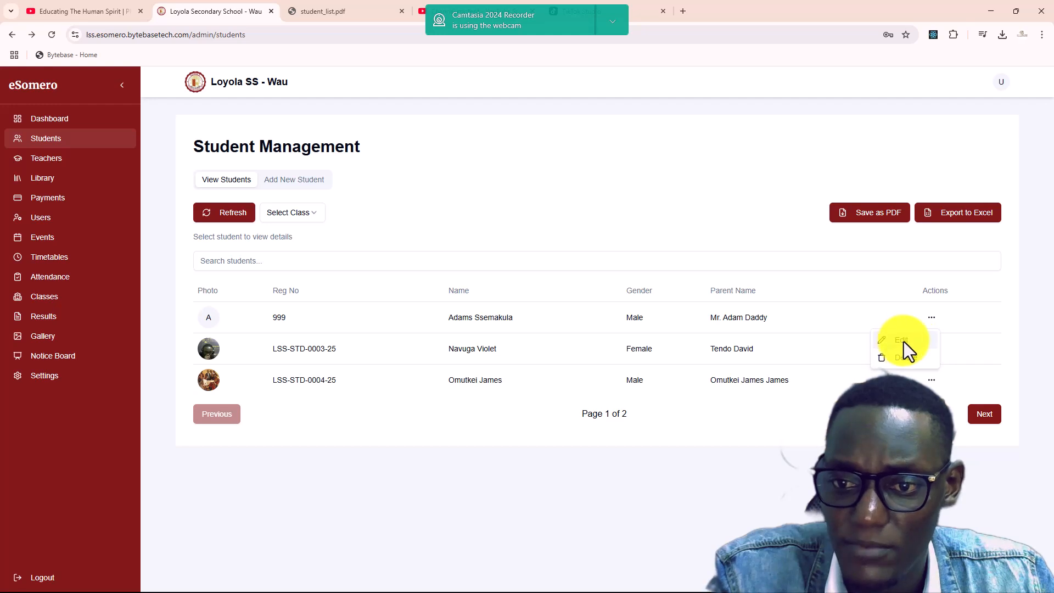
click(856, 351)
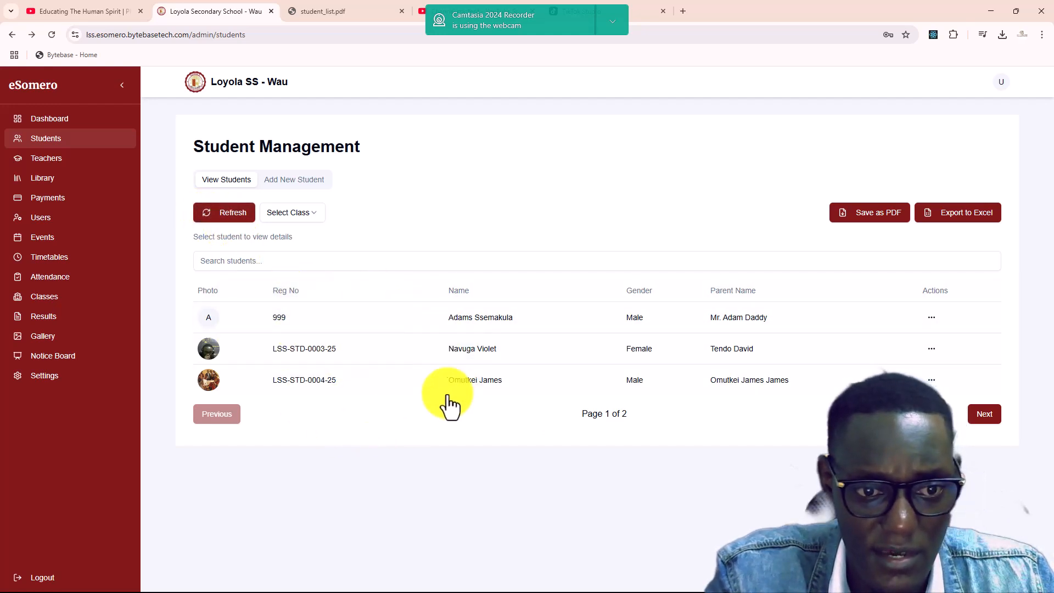
click(226, 214)
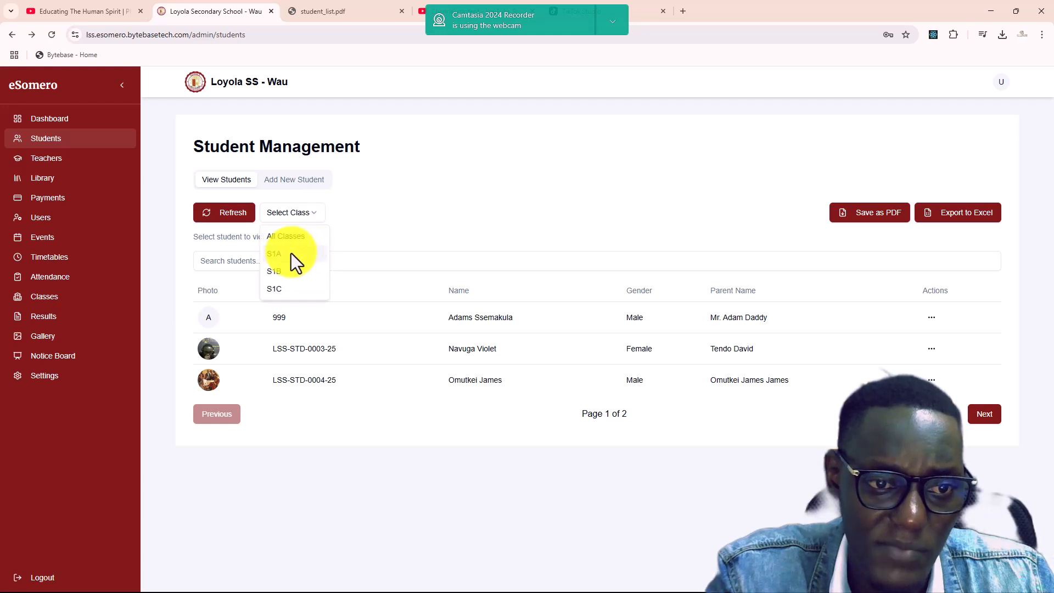
click(291, 253)
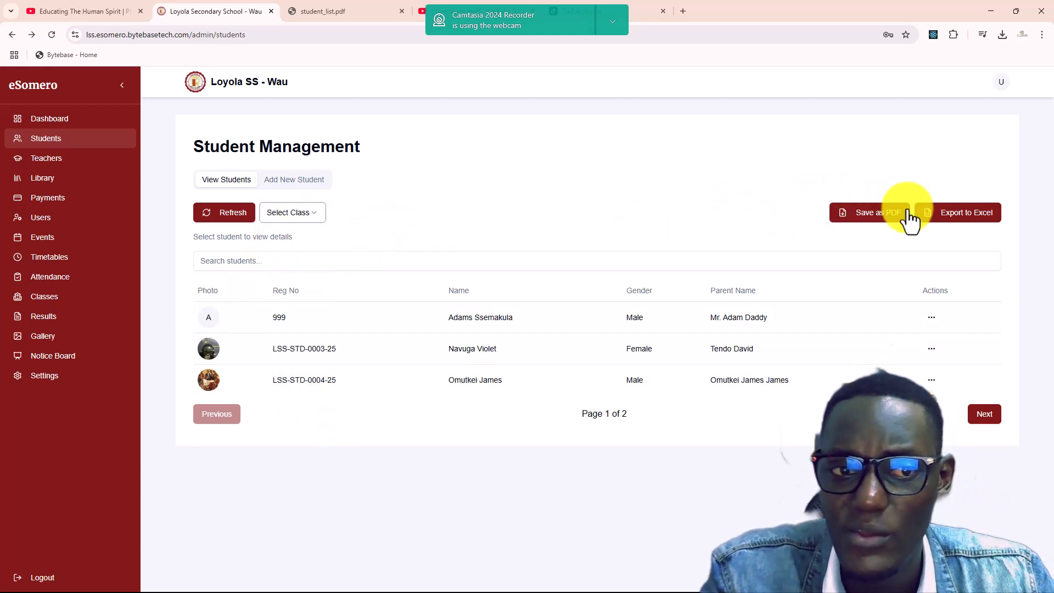
Save the student list as a PDF, open the downloaded file, and return to the student management page
click(876, 225)
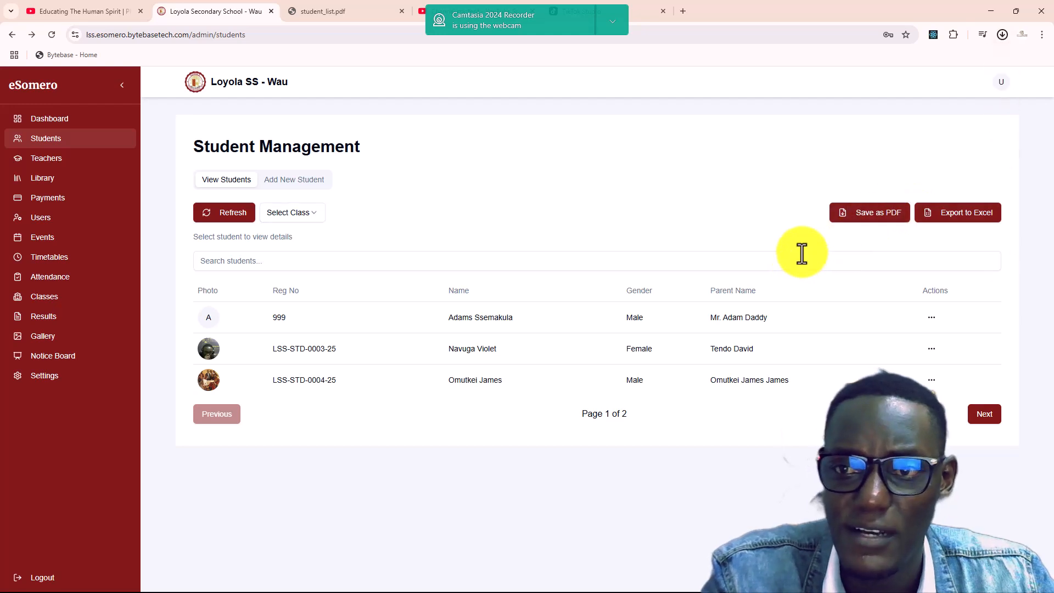
click(894, 61)
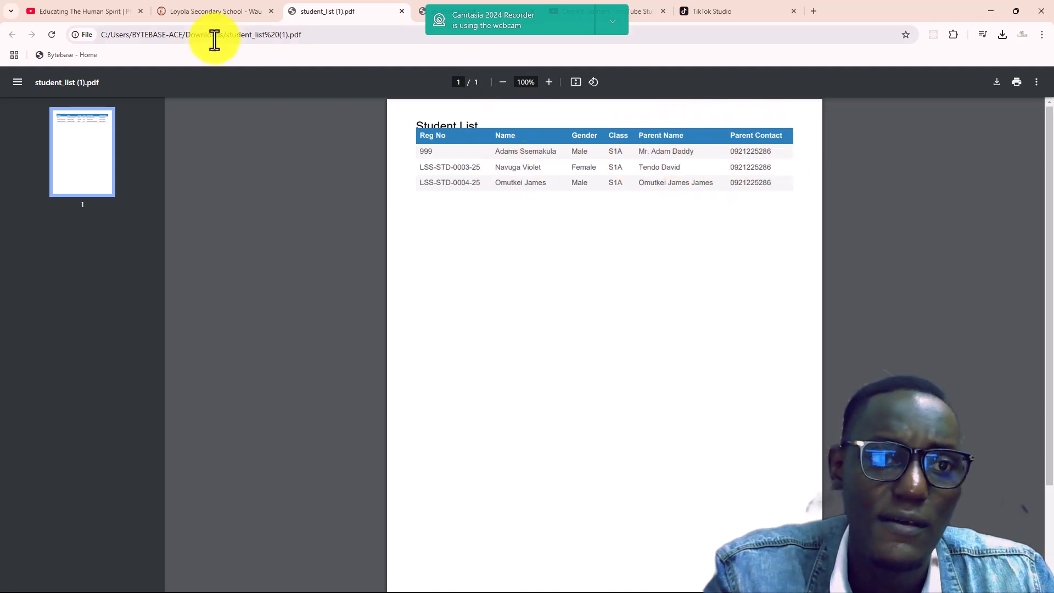
click(199, 15)
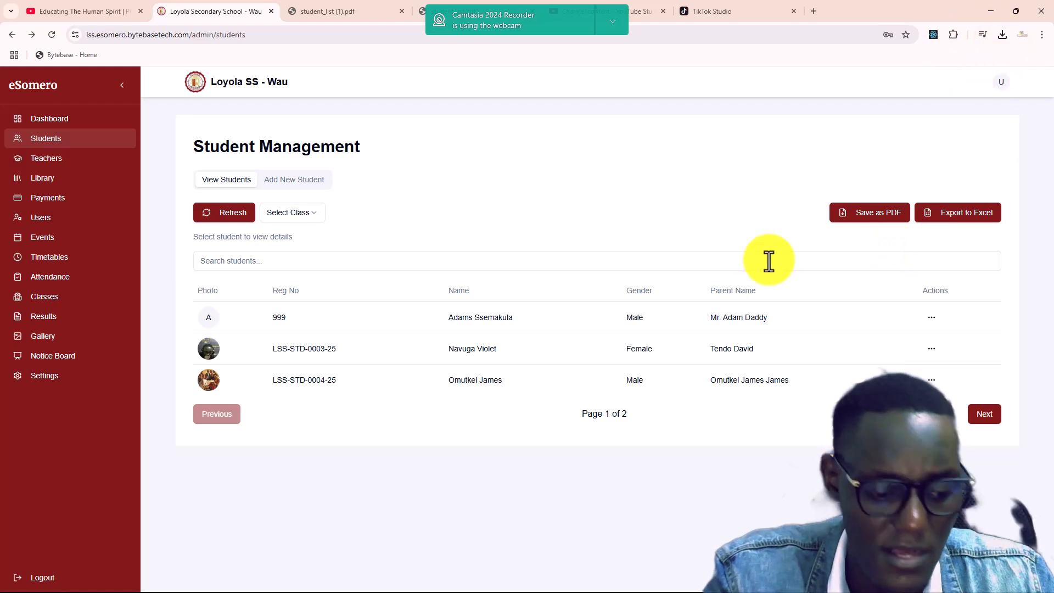
Switch to Excel to examine the exported student_list.xlsx, cancel the prompt to save it, and return to the student management page in Chrome
key(super+Tab)
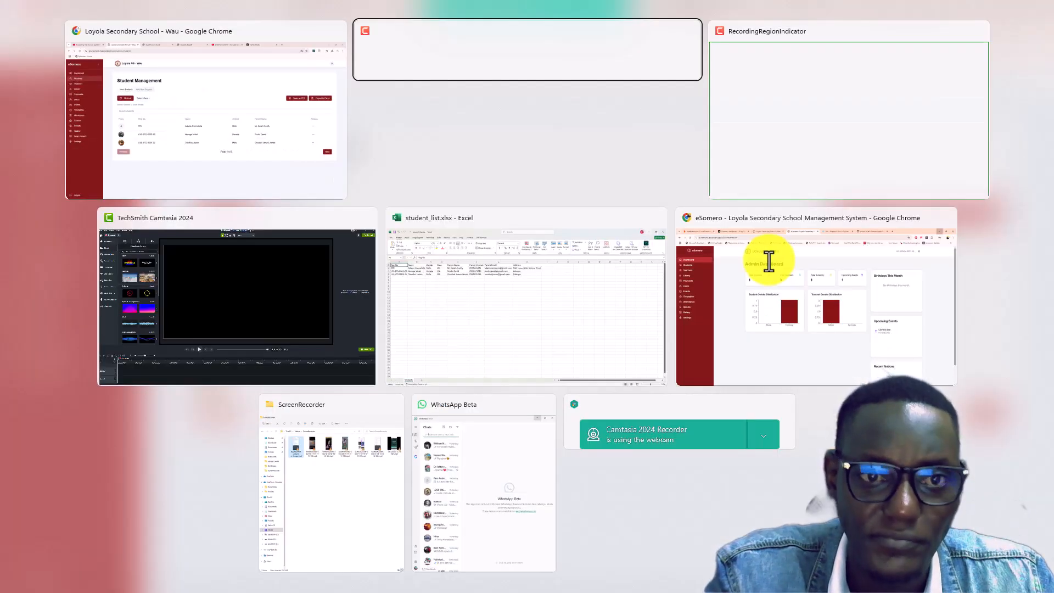
key(Right)
key(Right)
key(Right)
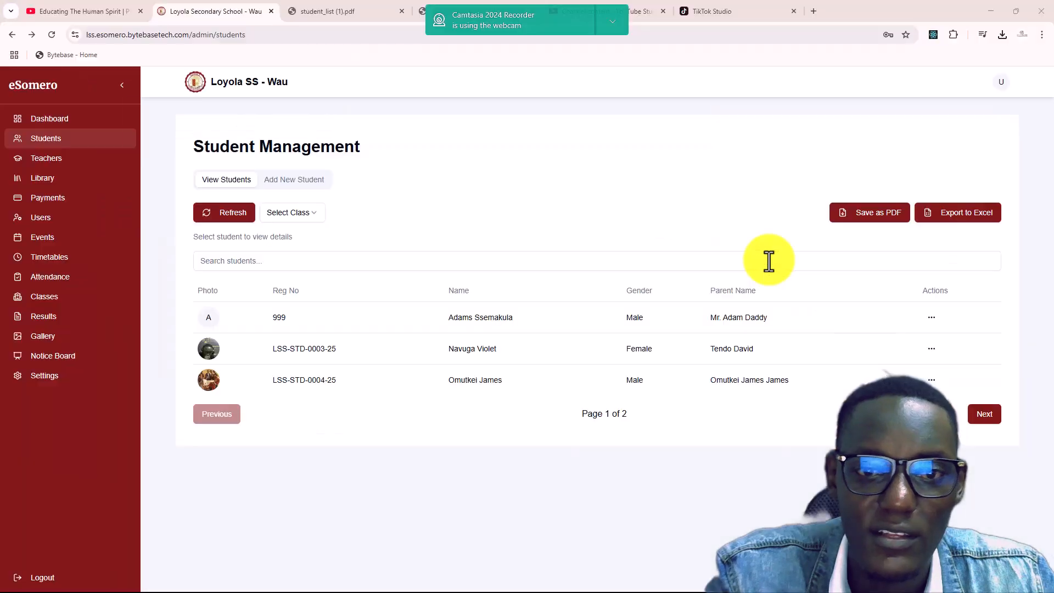
key(Return)
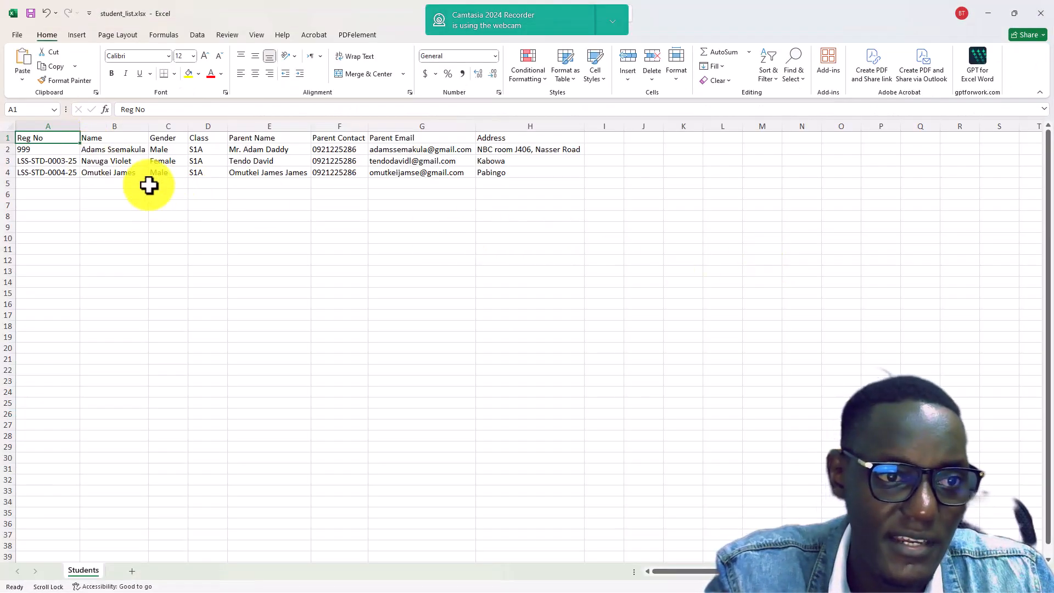
click(113, 160)
click(110, 149)
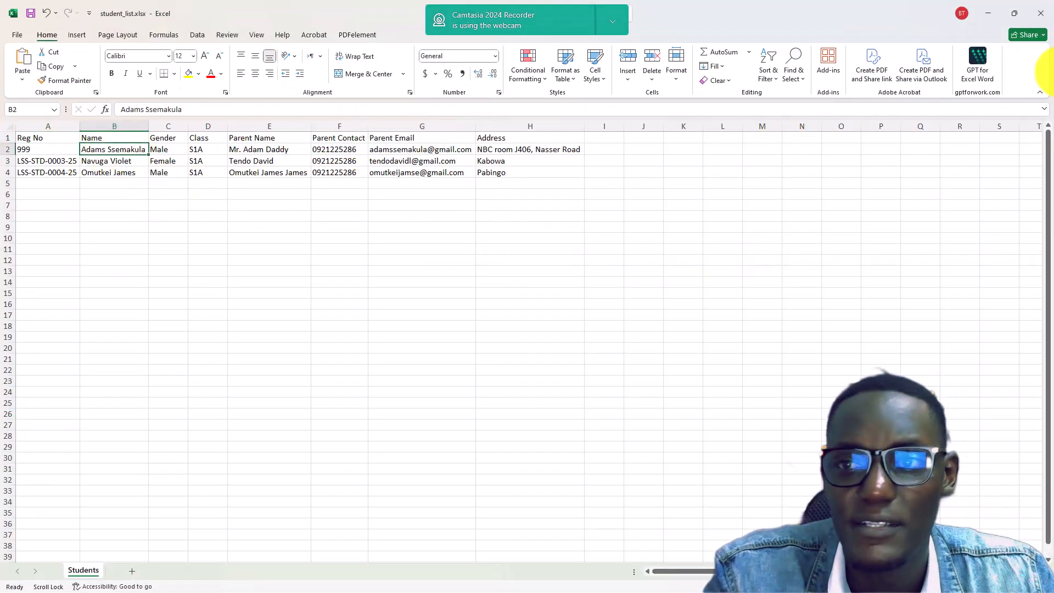
click(1033, 15)
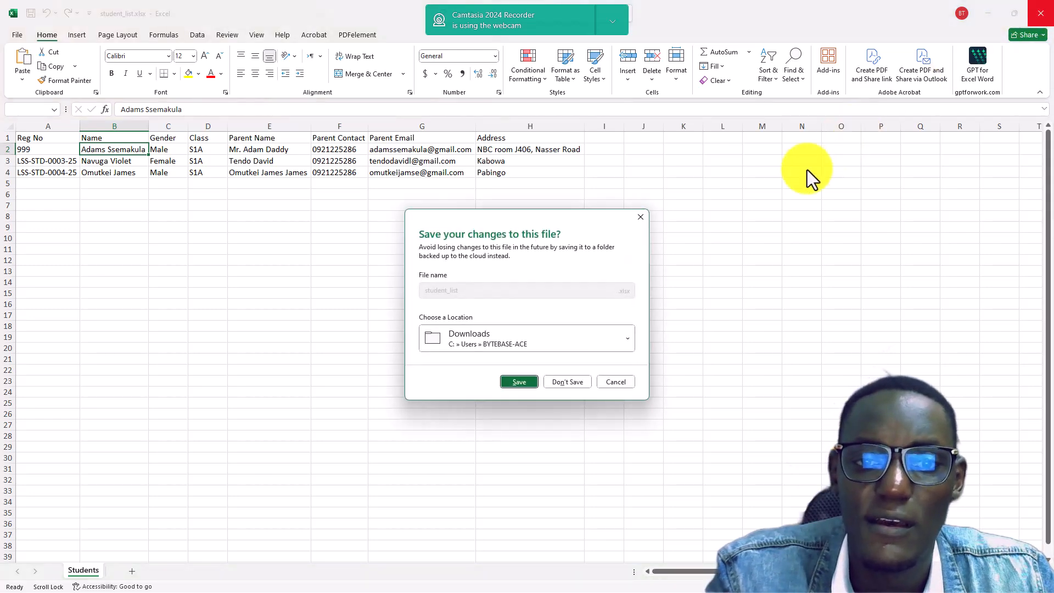
click(609, 382)
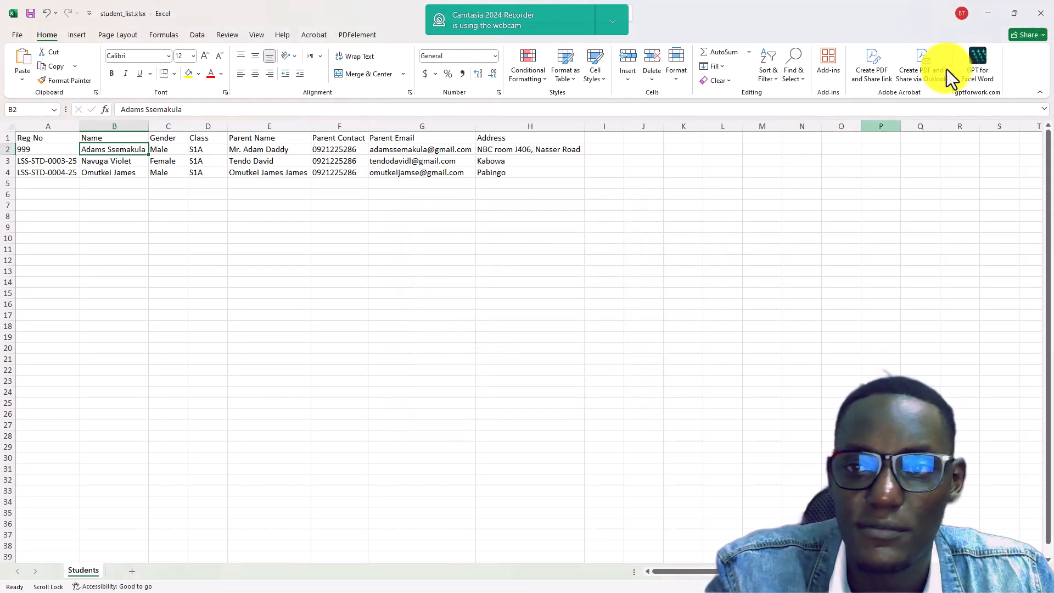
click(1015, 13)
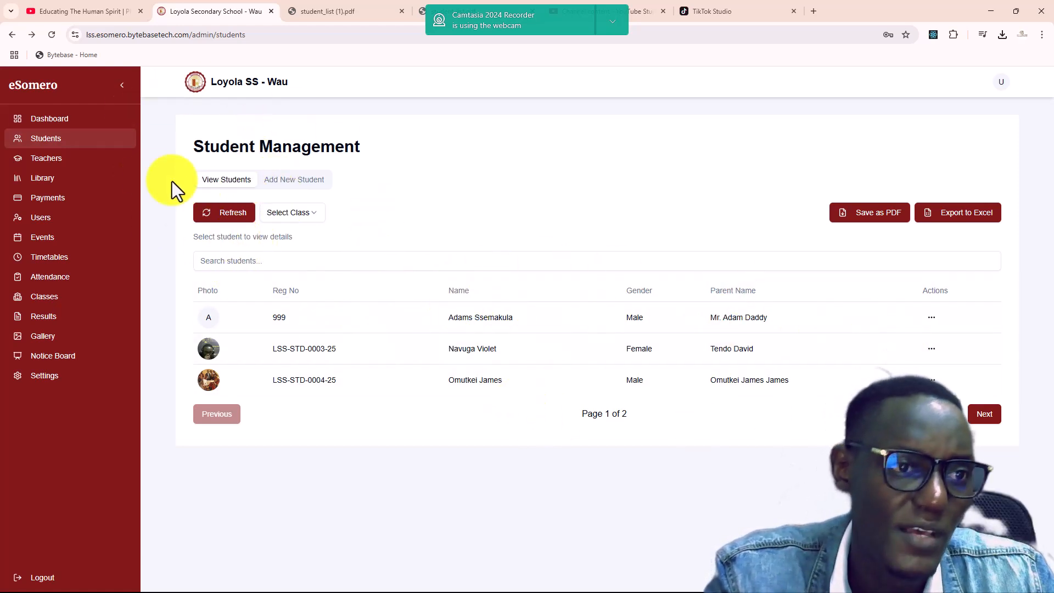
In teacher management, view the form for adding a new teacher and return to the teacher list
click(77, 164)
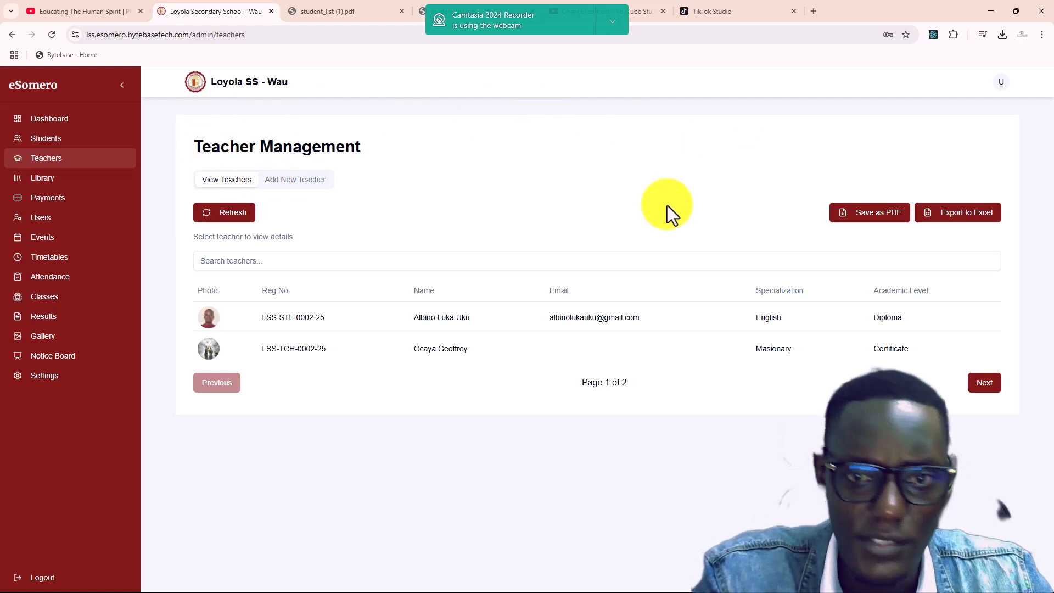
click(298, 181)
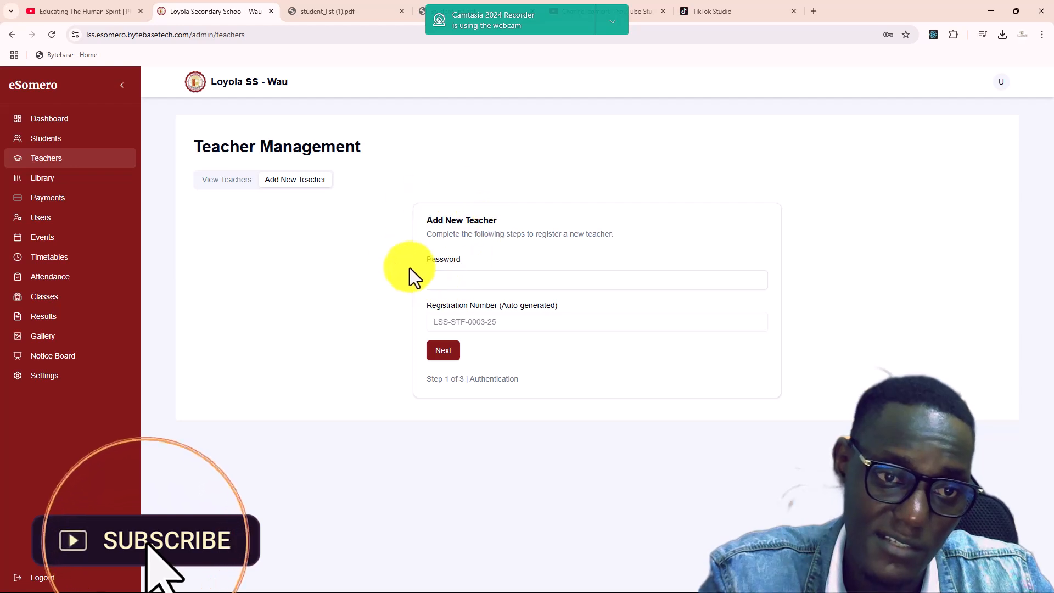
click(226, 181)
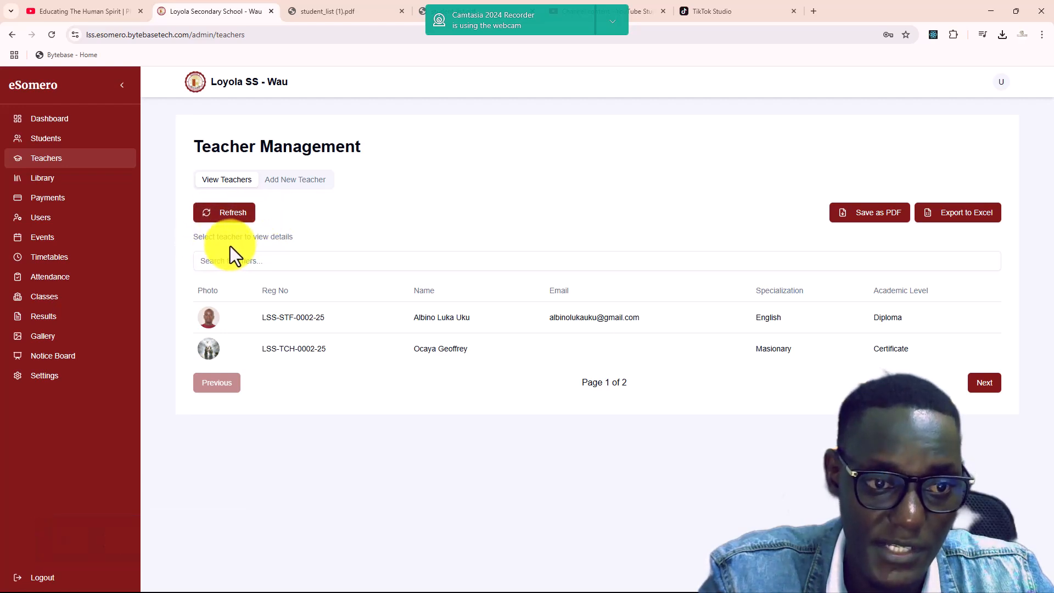
Search the teacher list for "oc" and clear the search
click(270, 264)
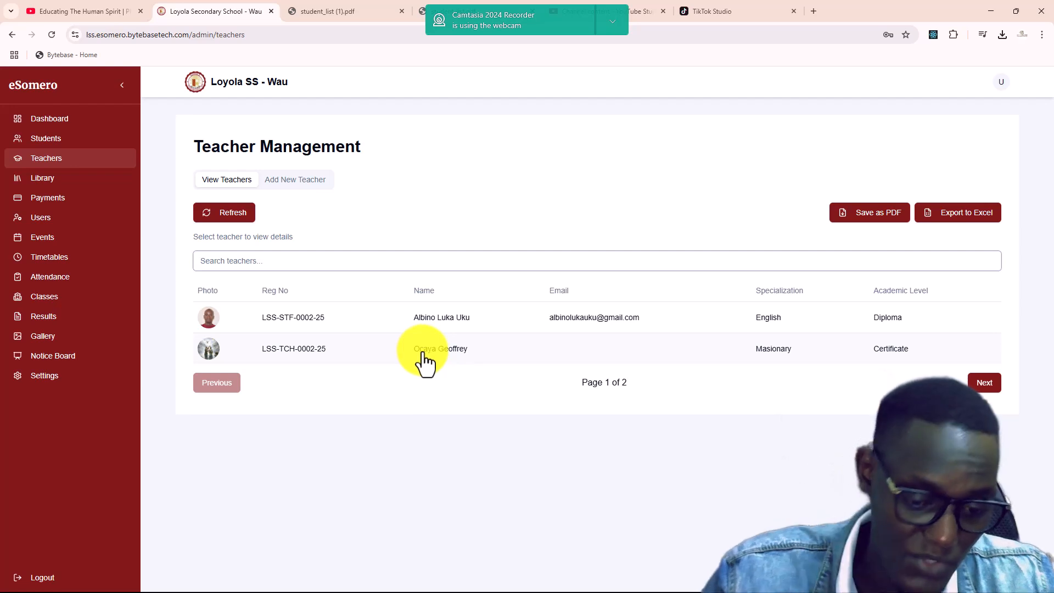
text(oc)
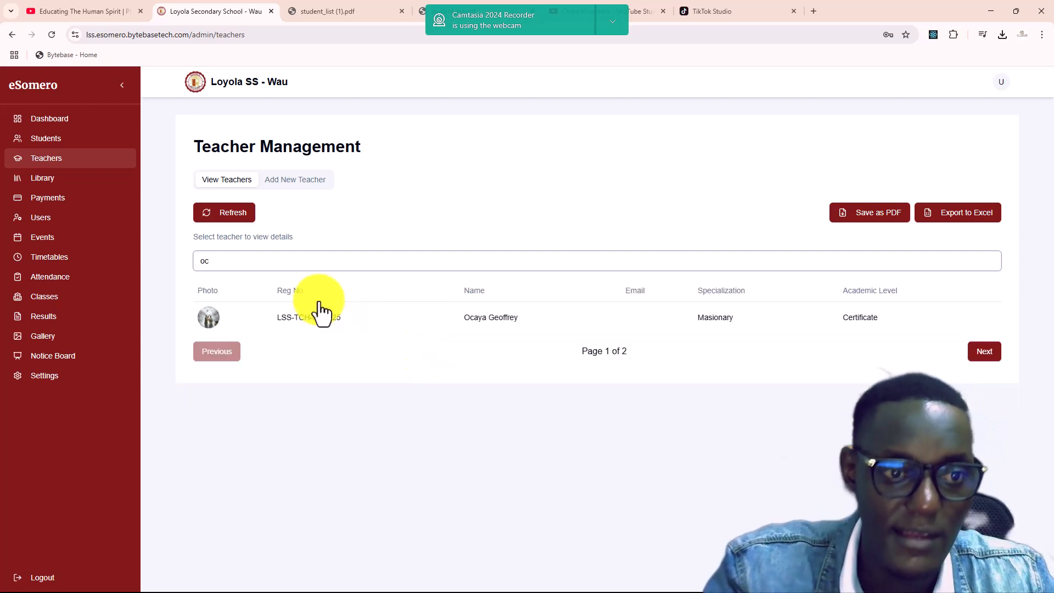
key(BackSpace)
key(BackSpace)
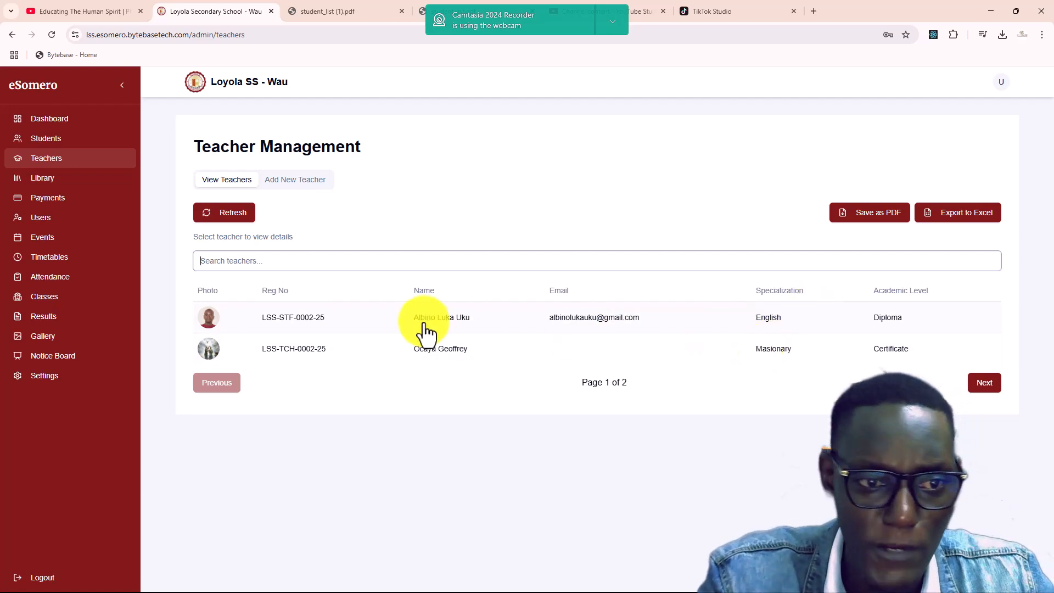
View the second teacher's personal details and academic information
click(310, 358)
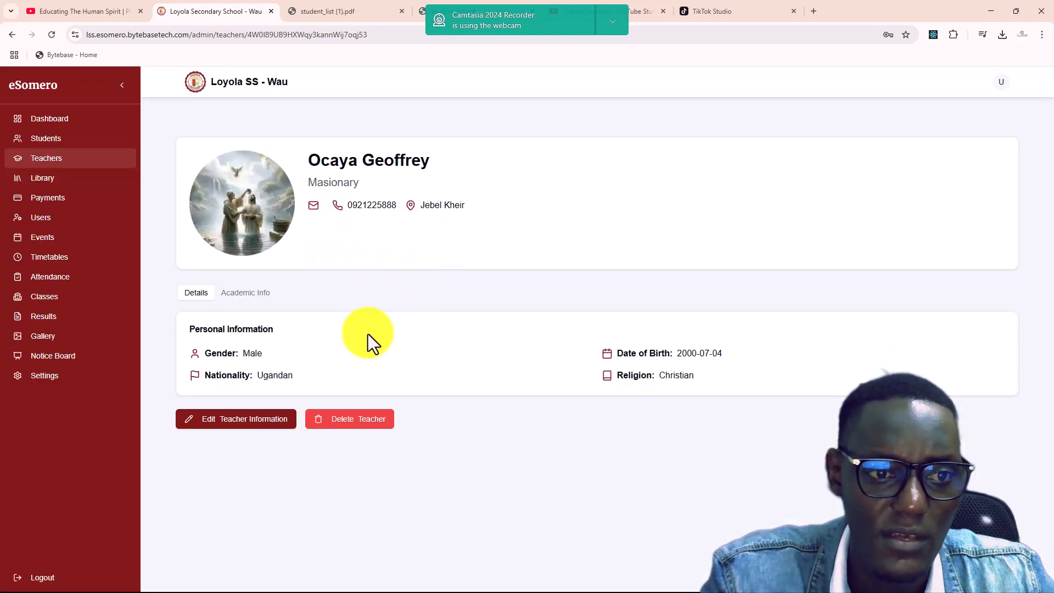
click(247, 295)
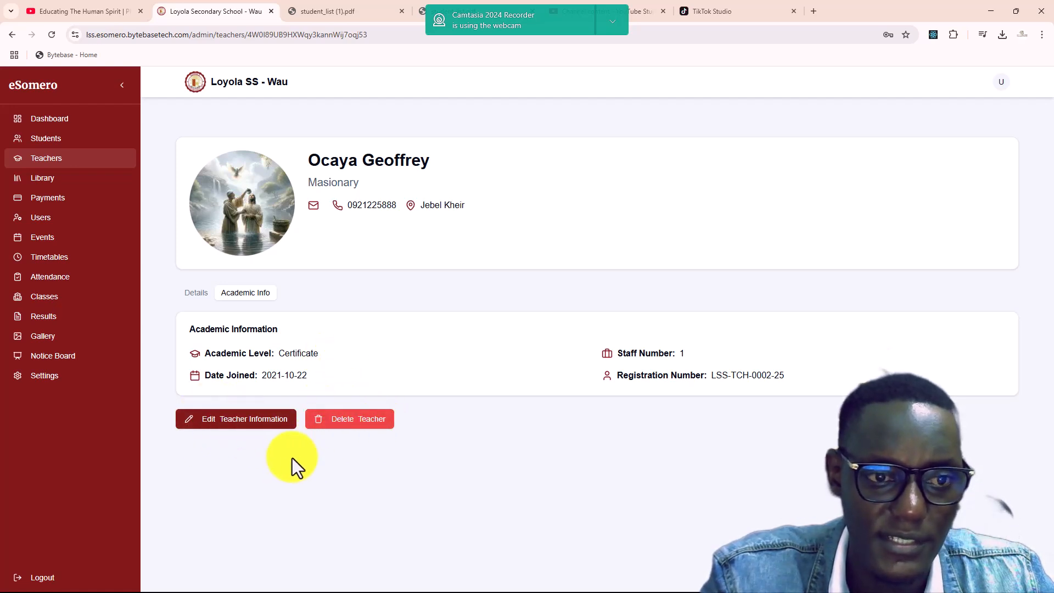
Inspect the teacher profile's responsive layout at 660 px wide with the sidebar collapsed, and return to the teacher list with the sidebar expanded
right_click(158, 279)
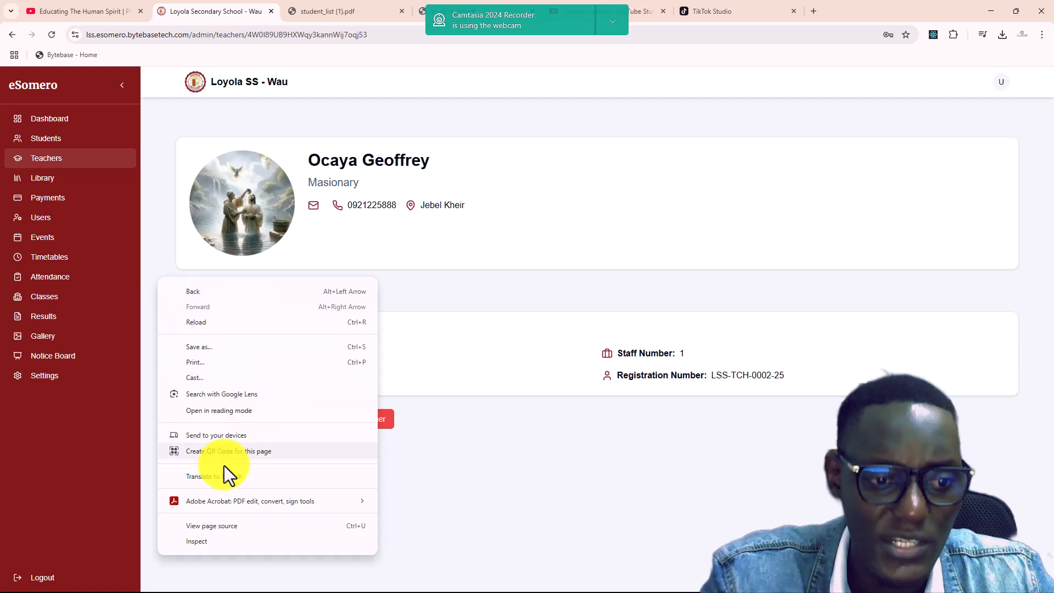
click(232, 542)
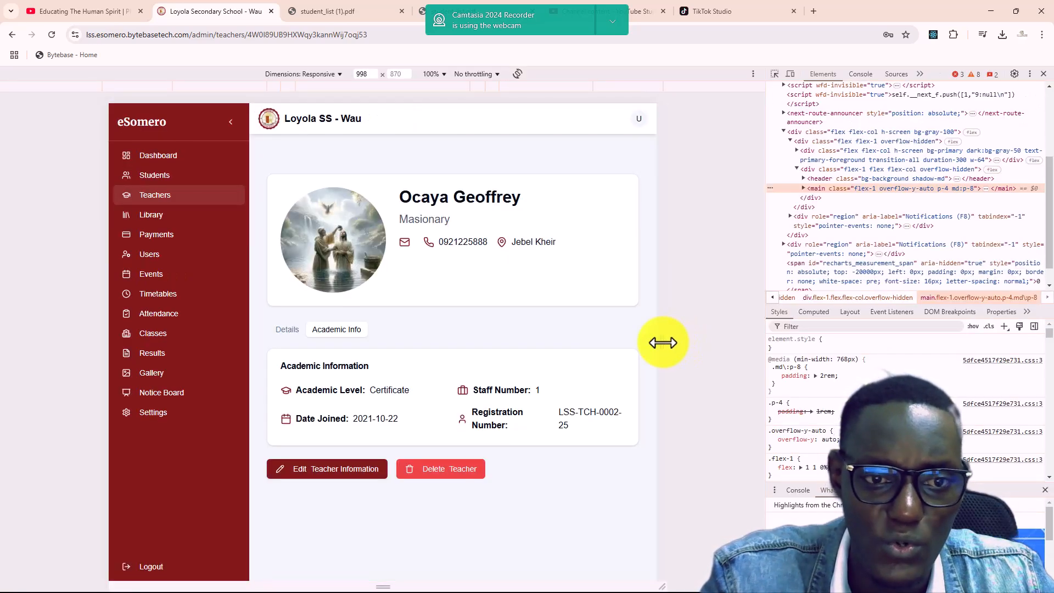
drag(664, 341, 569, 343)
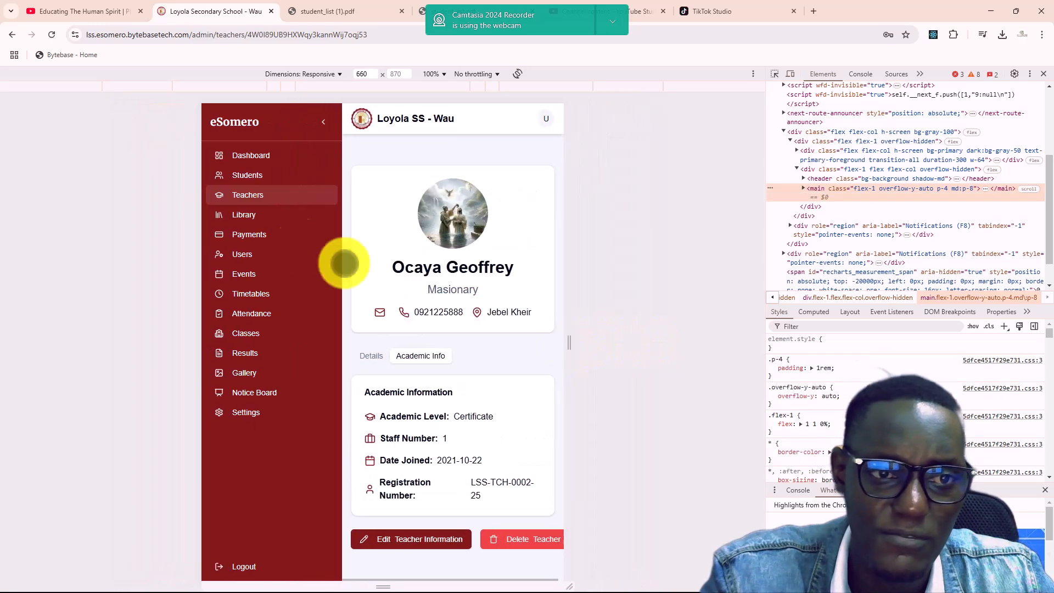
click(324, 121)
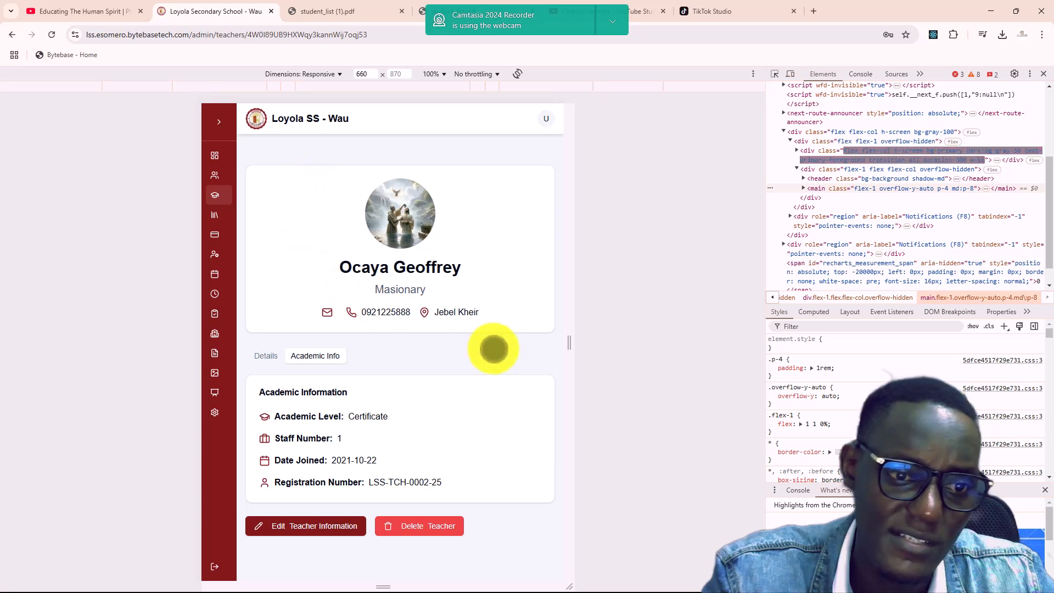
drag(570, 341, 693, 354)
click(1044, 75)
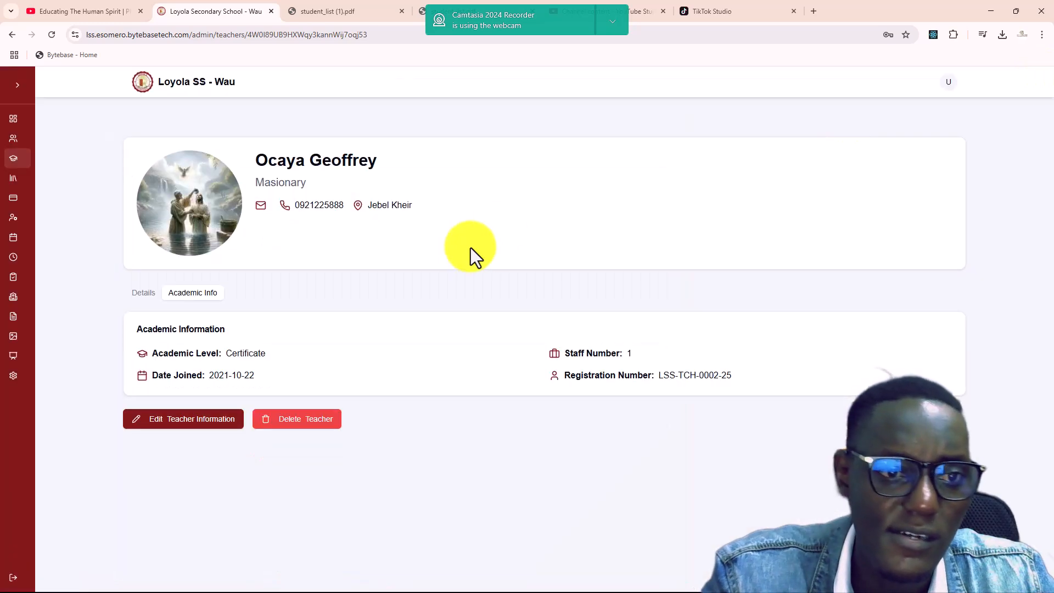
click(12, 35)
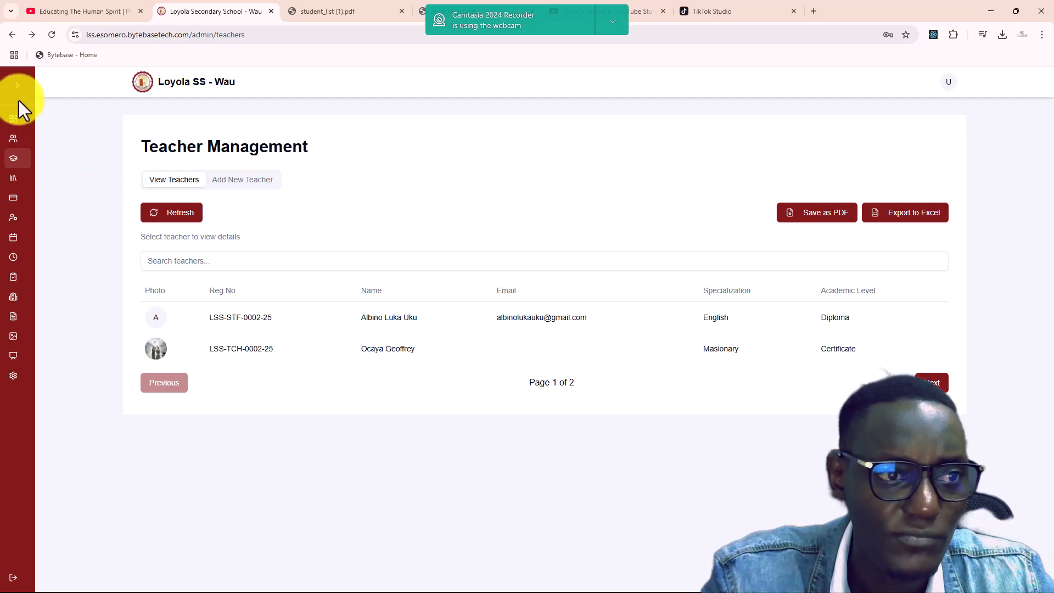
click(15, 86)
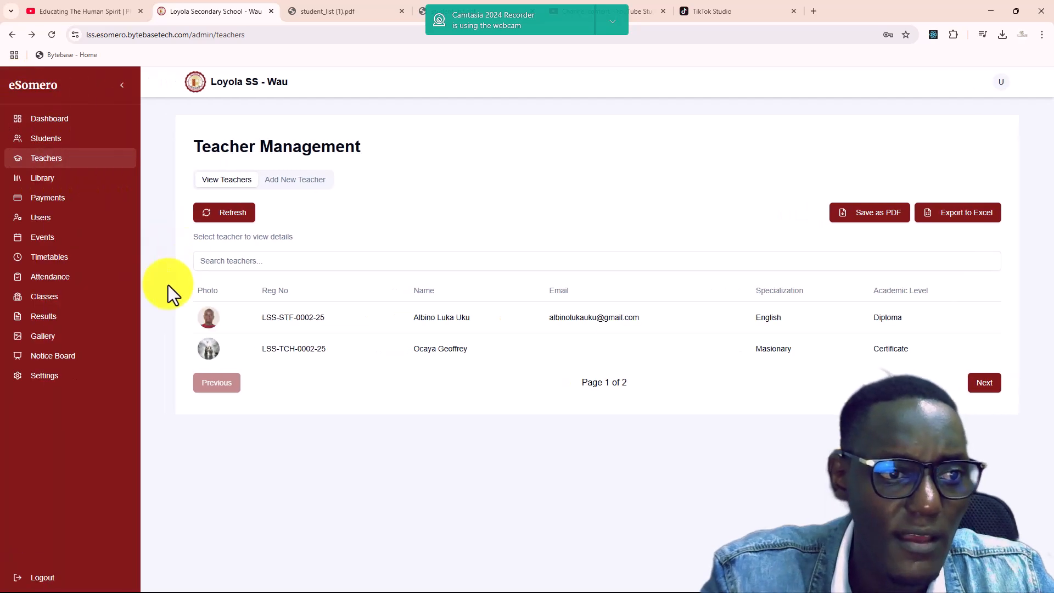
In library management, view the form for adding a book and the student and staff borrowing records
click(61, 178)
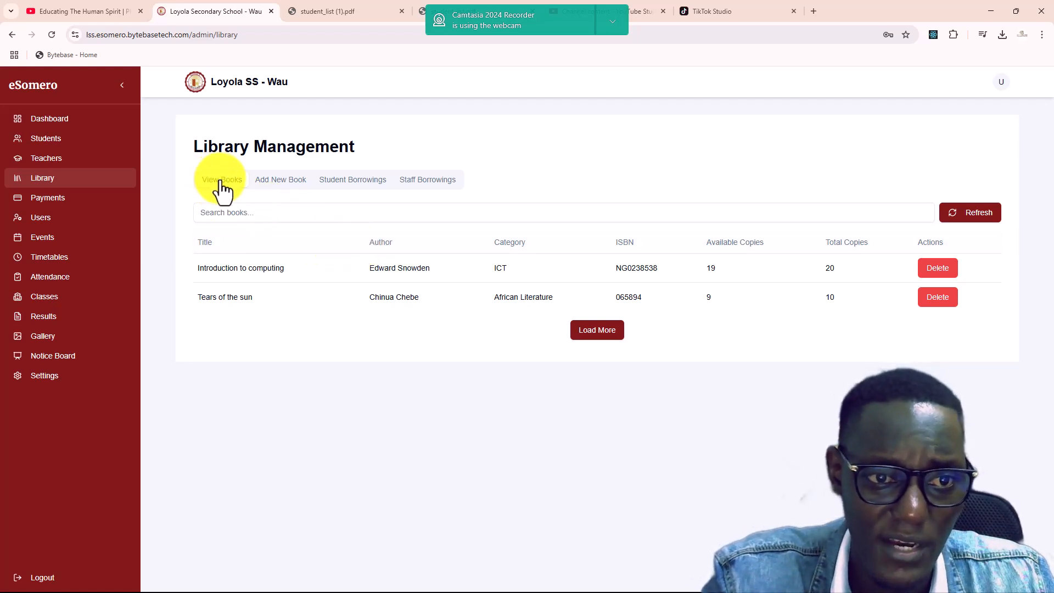
click(278, 182)
click(358, 182)
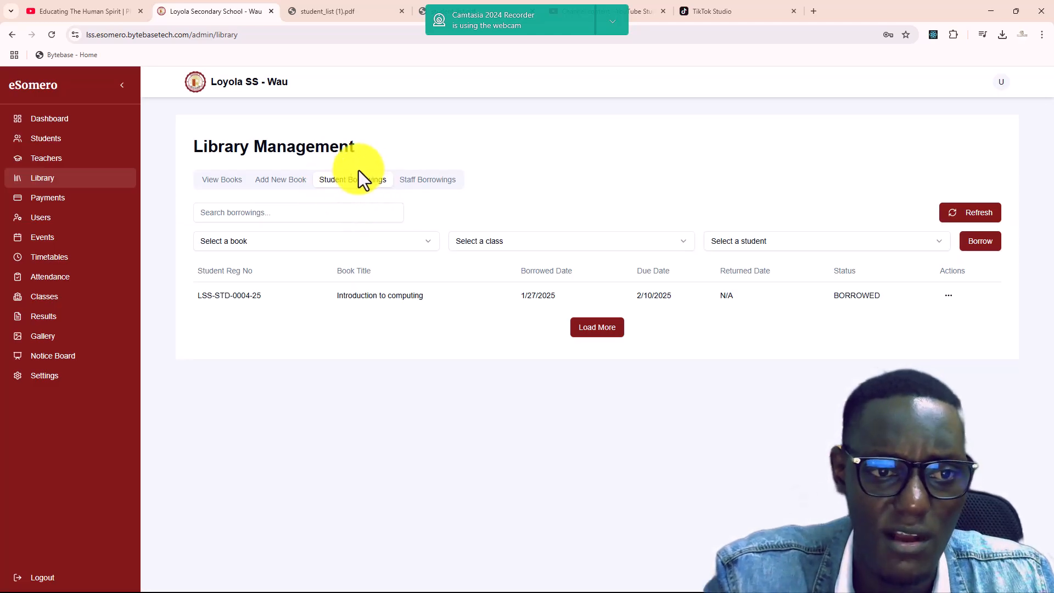
click(430, 186)
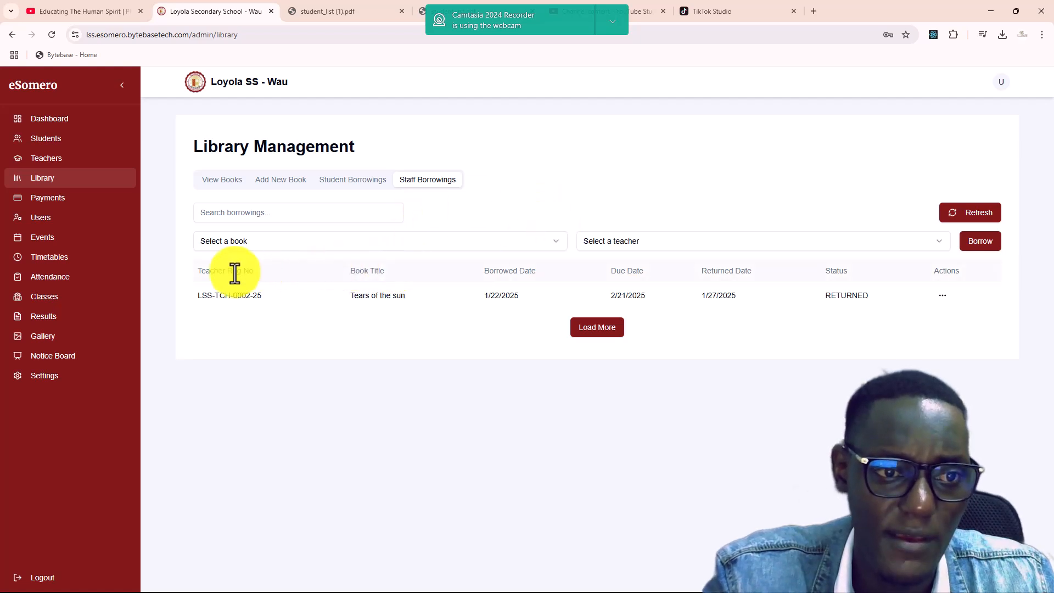
Record a staff borrowing of "Introduction to computing" for the second teacher offered, and mark that borrowing as returned
click(545, 242)
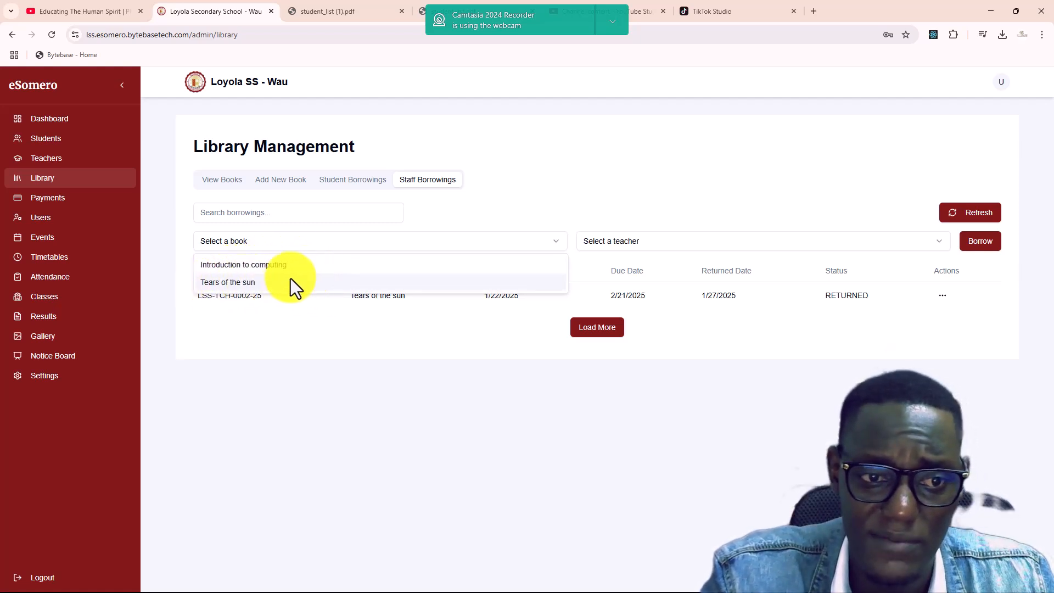
click(256, 268)
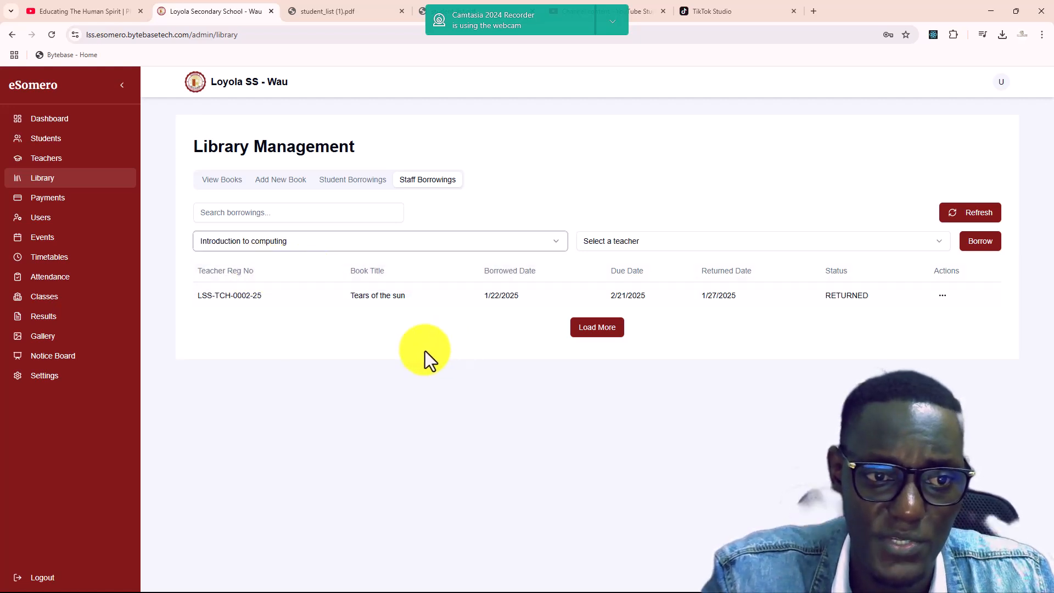
click(736, 242)
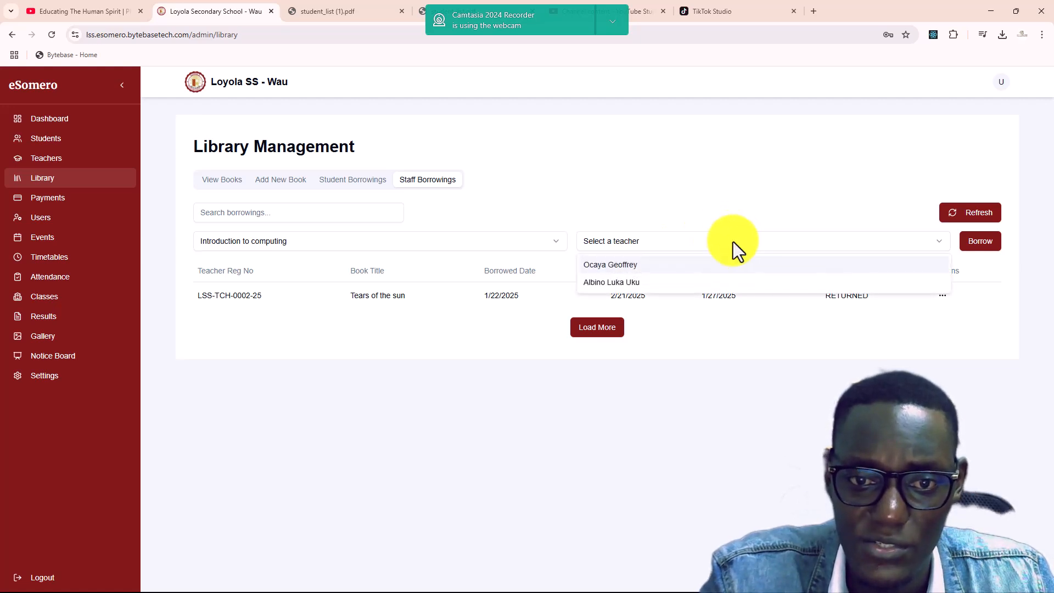
click(635, 281)
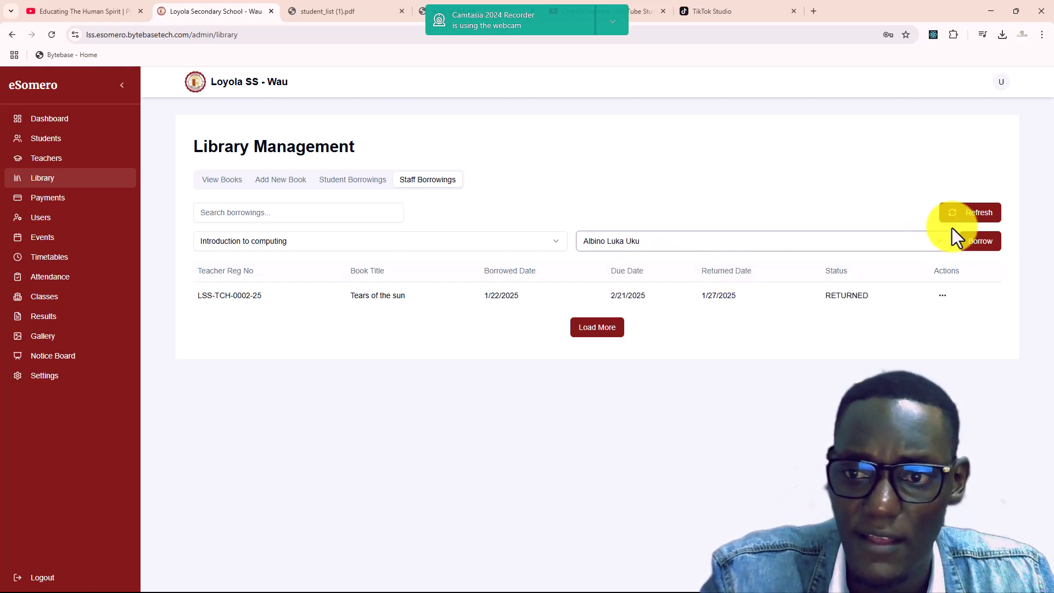
click(980, 242)
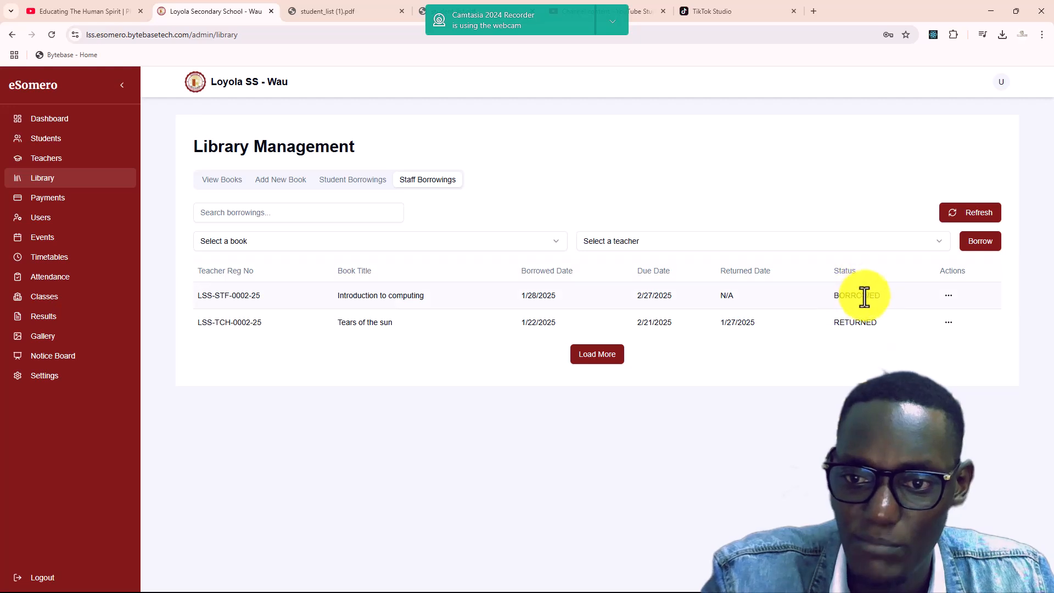
click(948, 297)
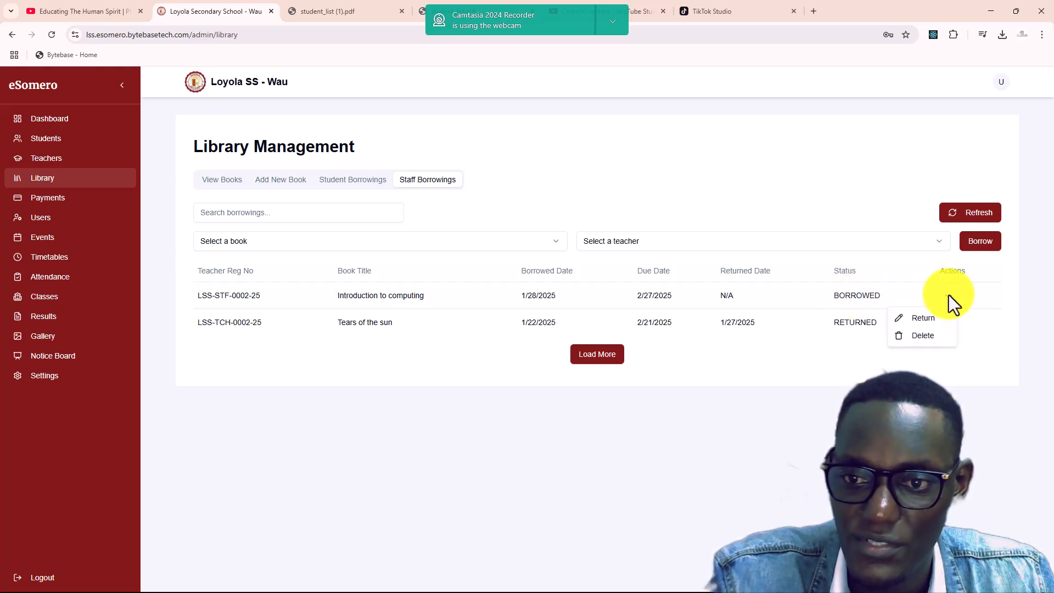
click(919, 318)
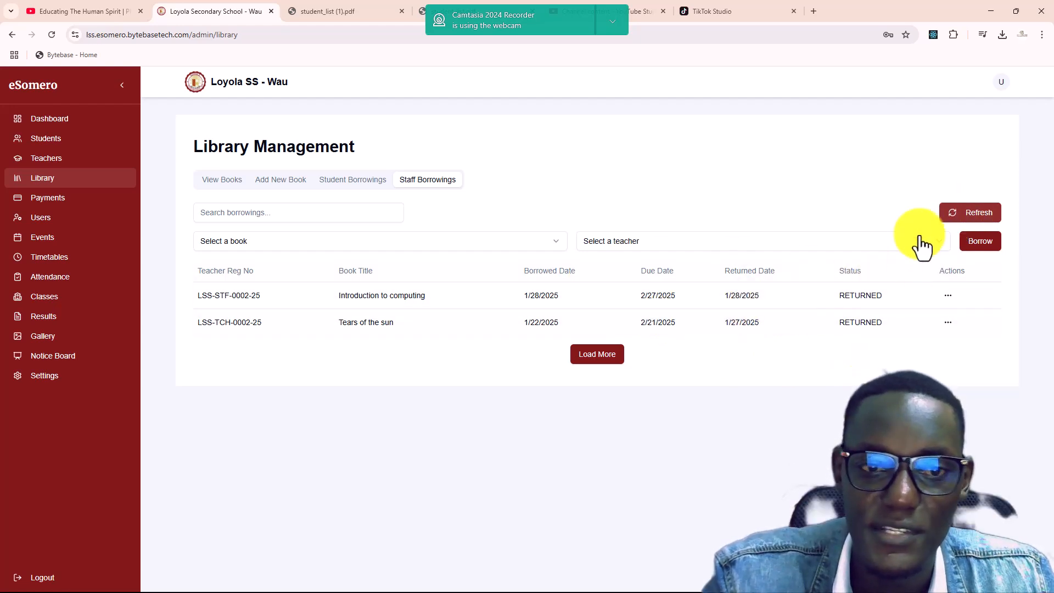
Record a student borrowing of "Introduction to computing" for the third student offered in class S1A, and mark that new borrowing as returned
click(347, 181)
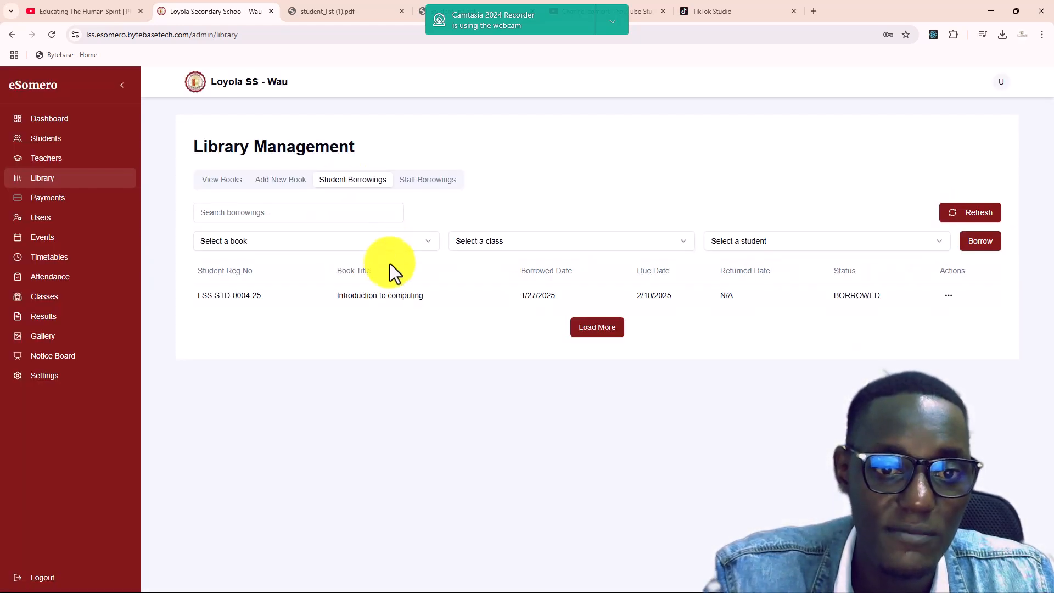
click(425, 246)
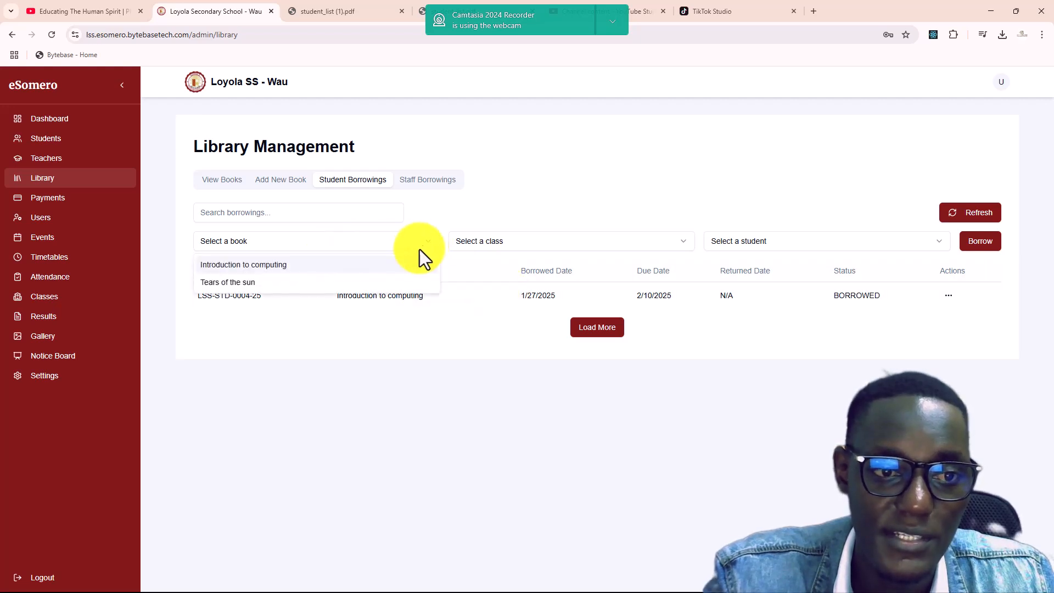
click(316, 266)
click(518, 244)
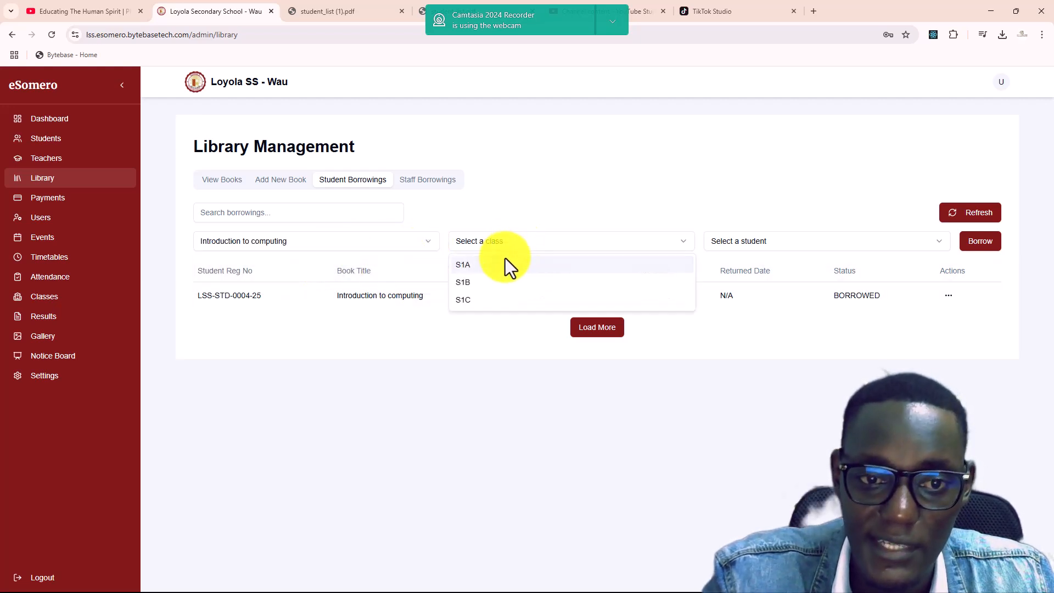
click(483, 266)
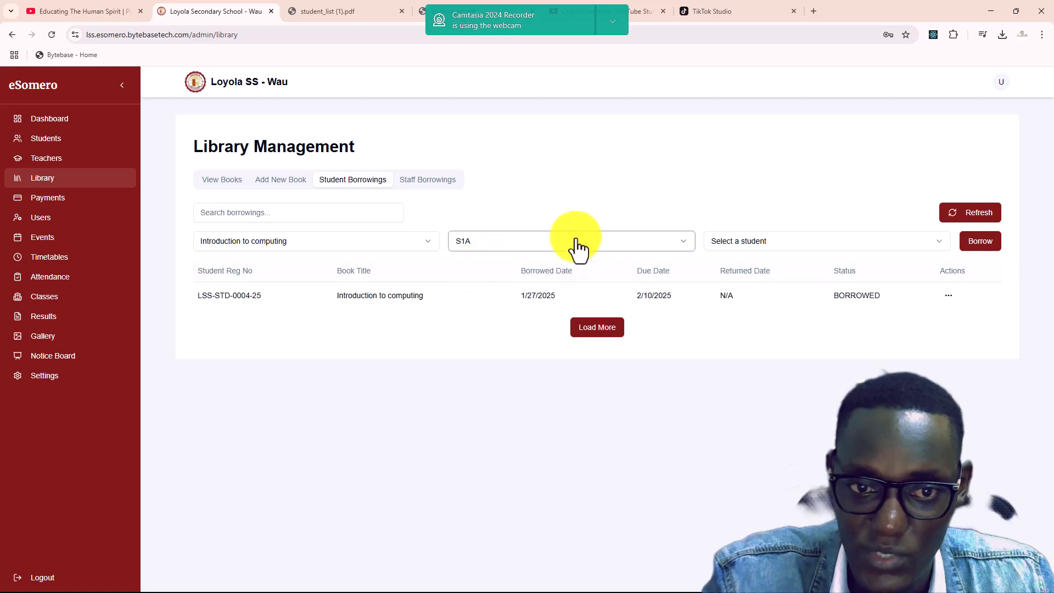
click(779, 244)
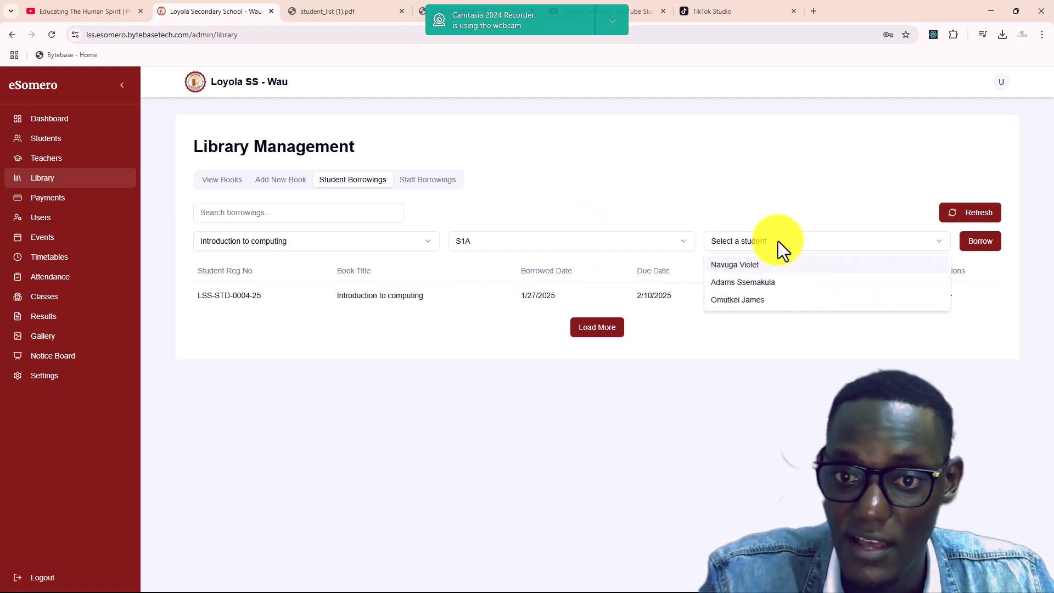
click(749, 300)
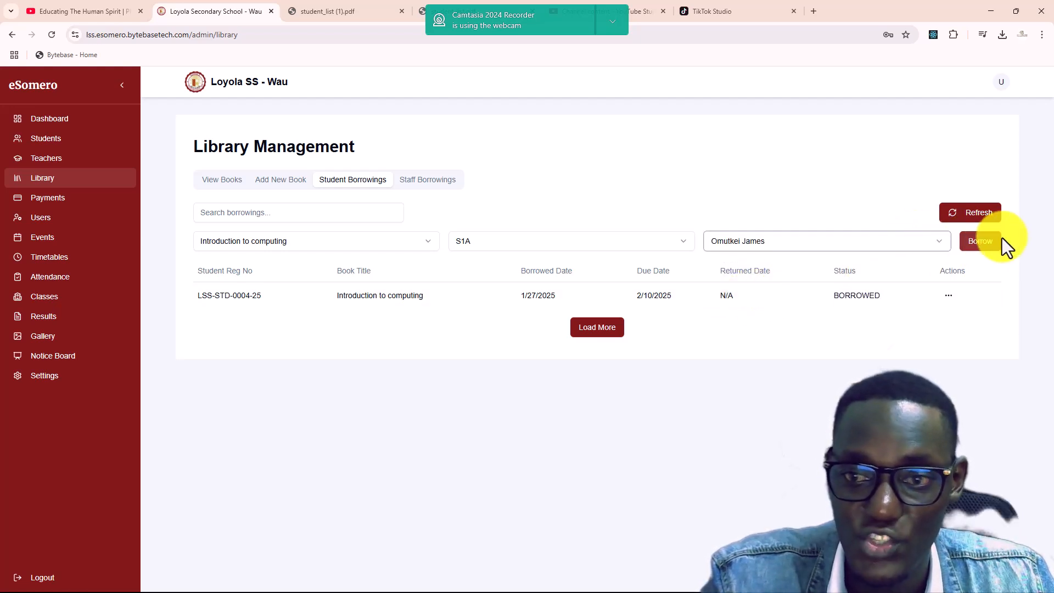
click(981, 245)
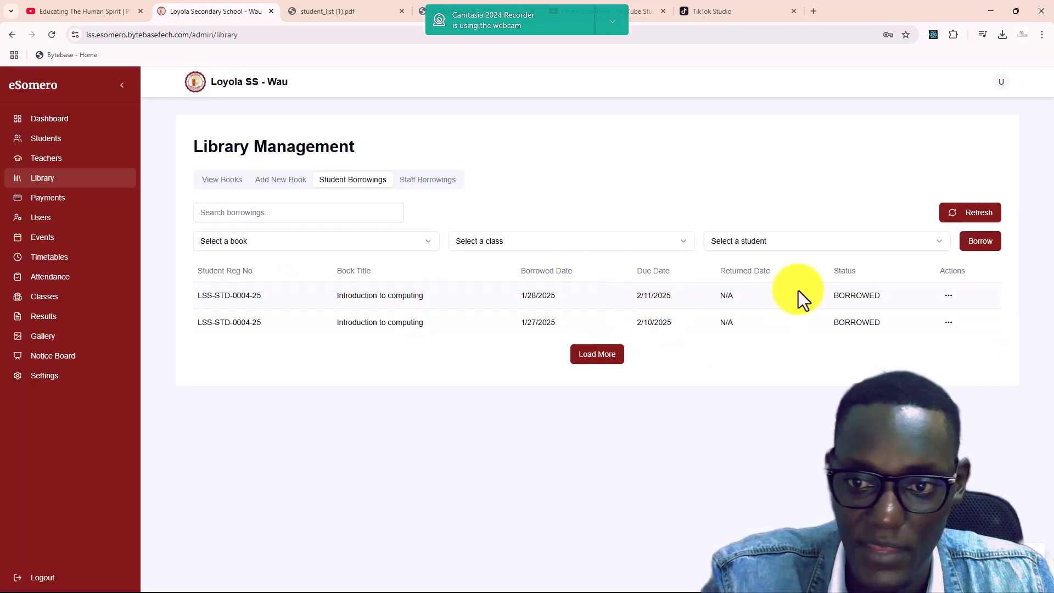
click(950, 297)
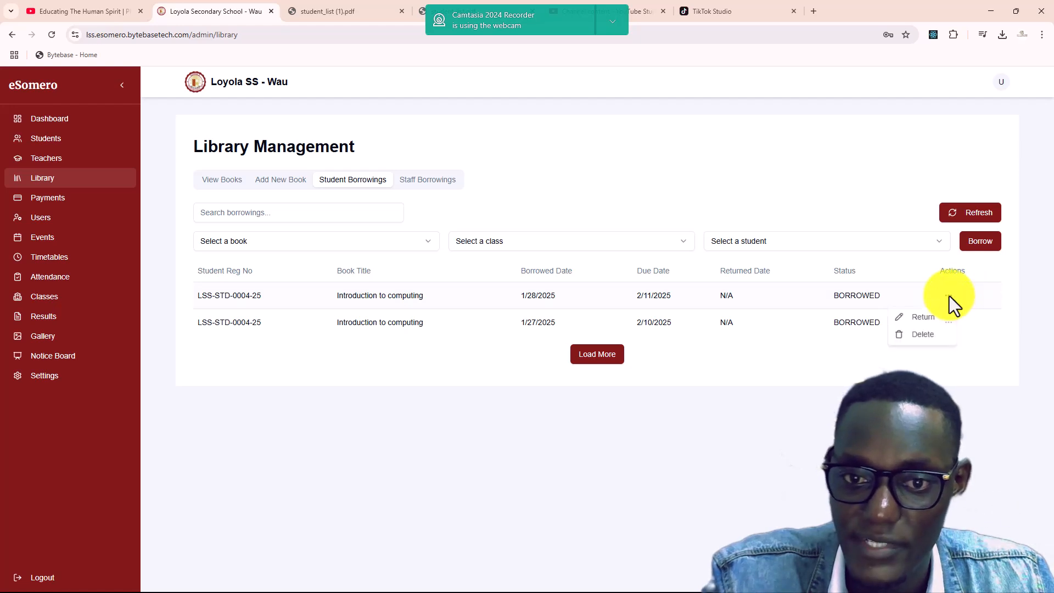
click(928, 325)
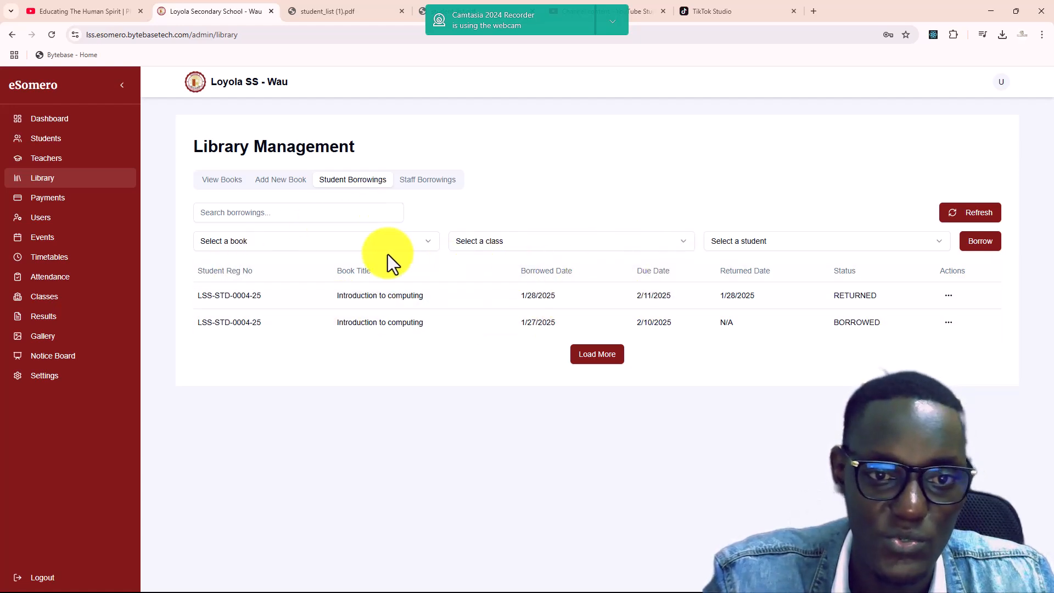
Review the form for adding a book, the student borrowing records and the library's book list
click(279, 182)
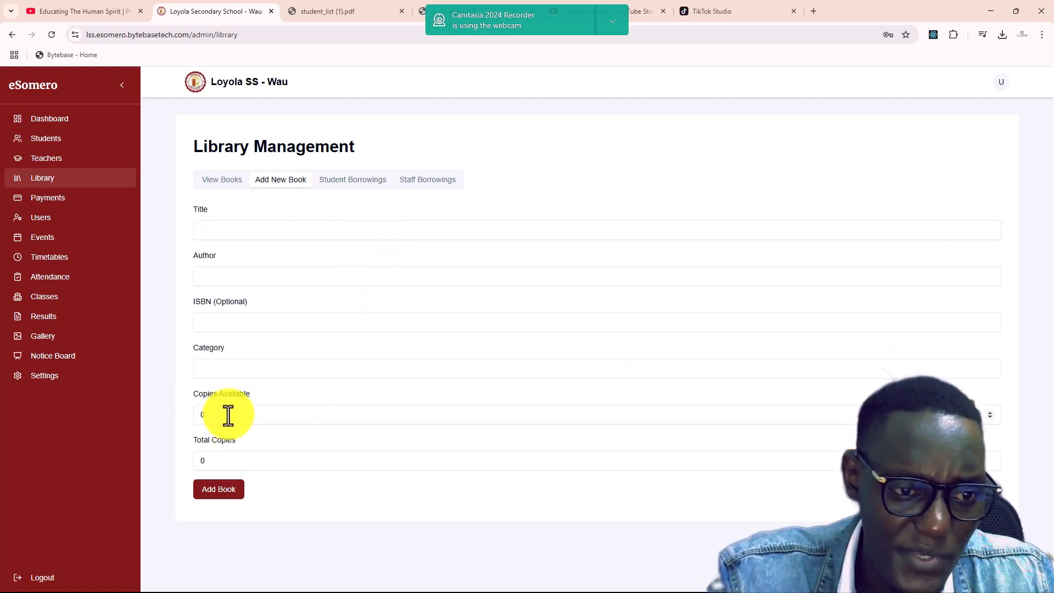
click(347, 184)
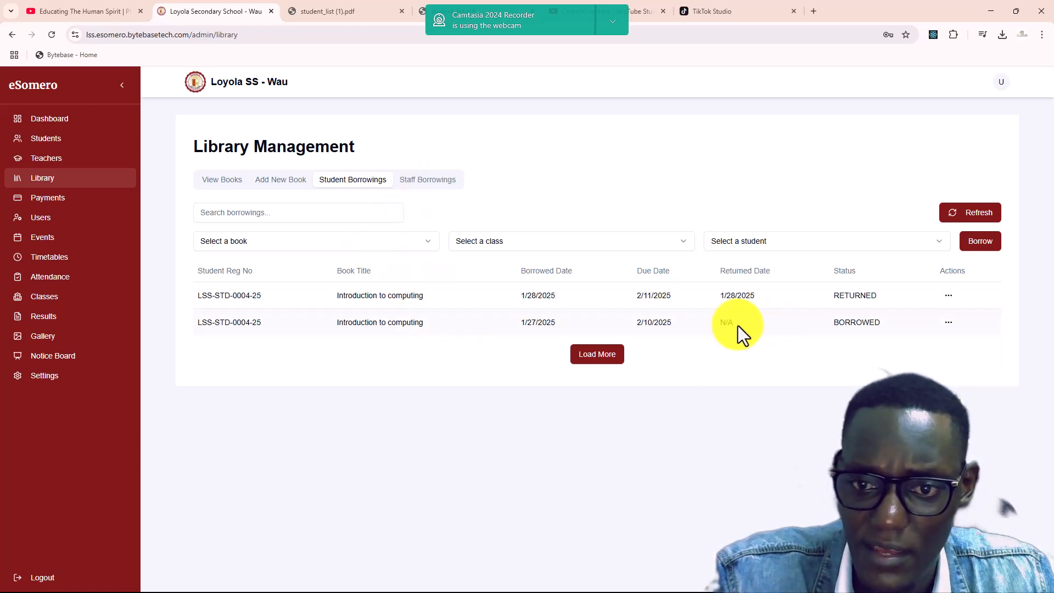
click(217, 183)
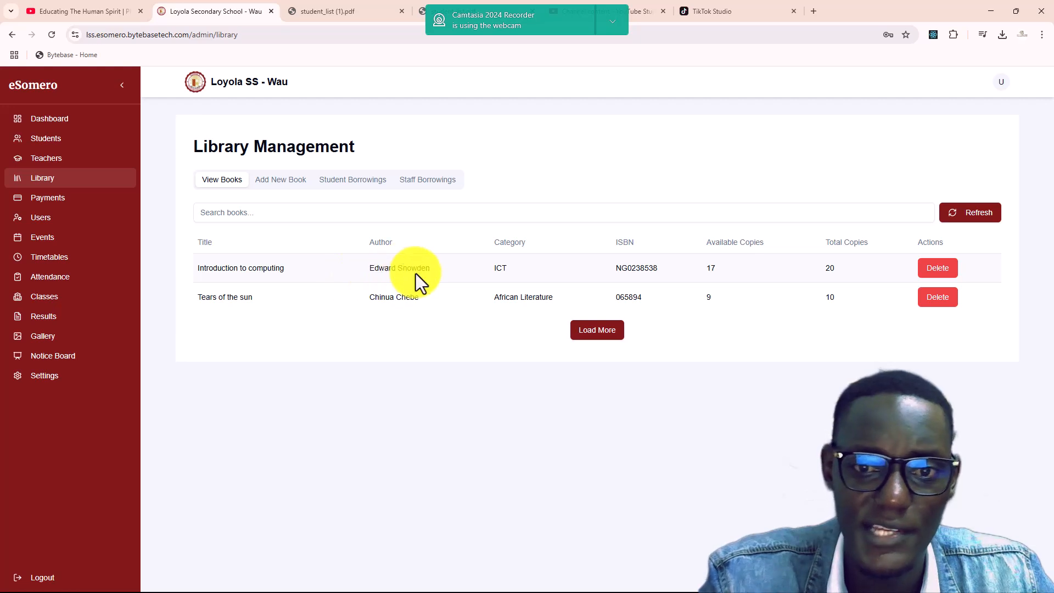
click(242, 212)
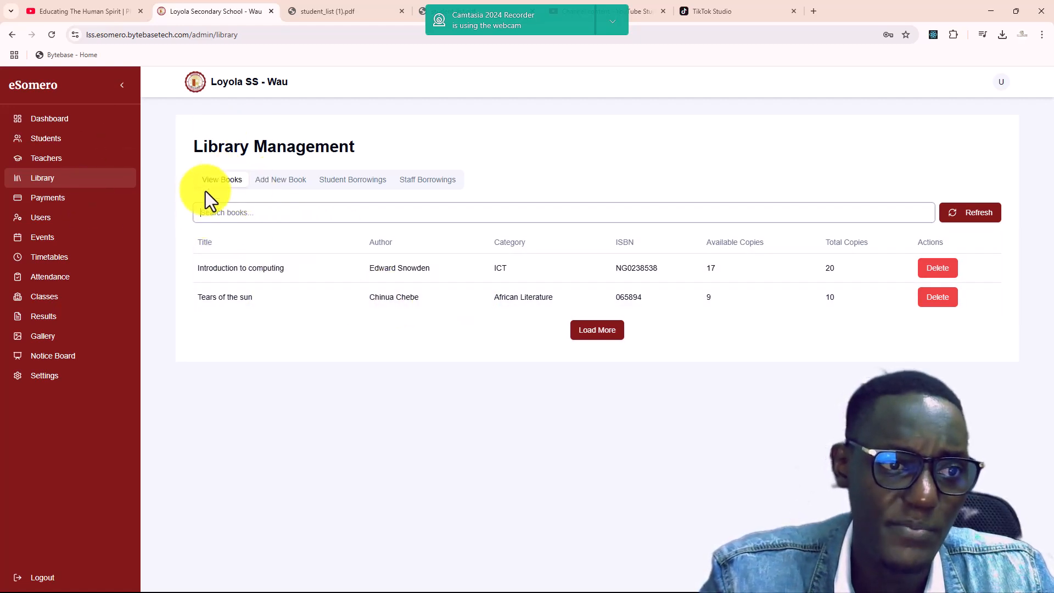
In payments management, view the student tuition fees and class tuition settings, including the actions available for class S1A's tuition
click(65, 200)
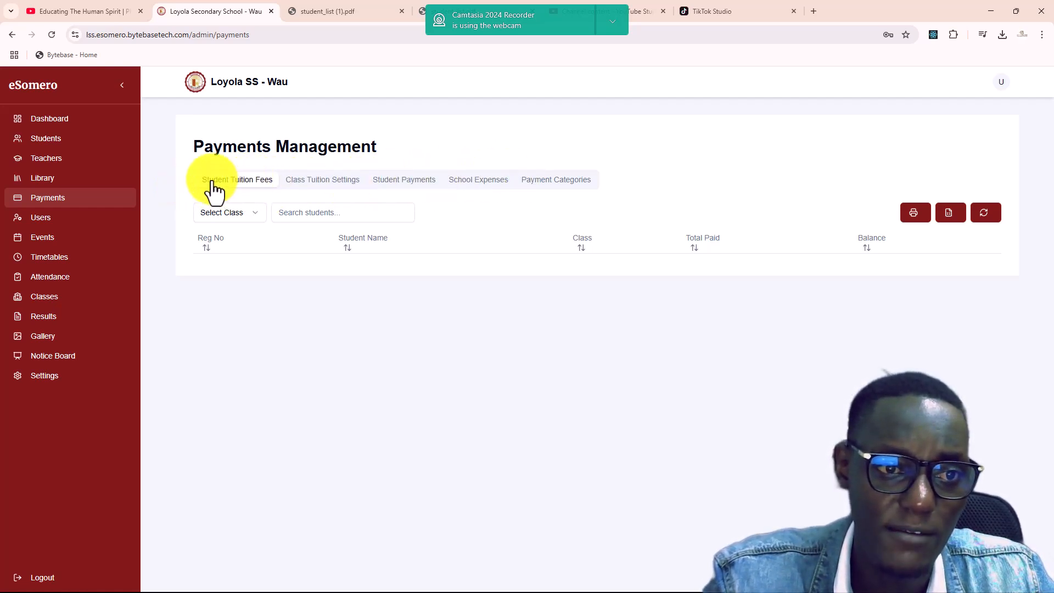
click(326, 187)
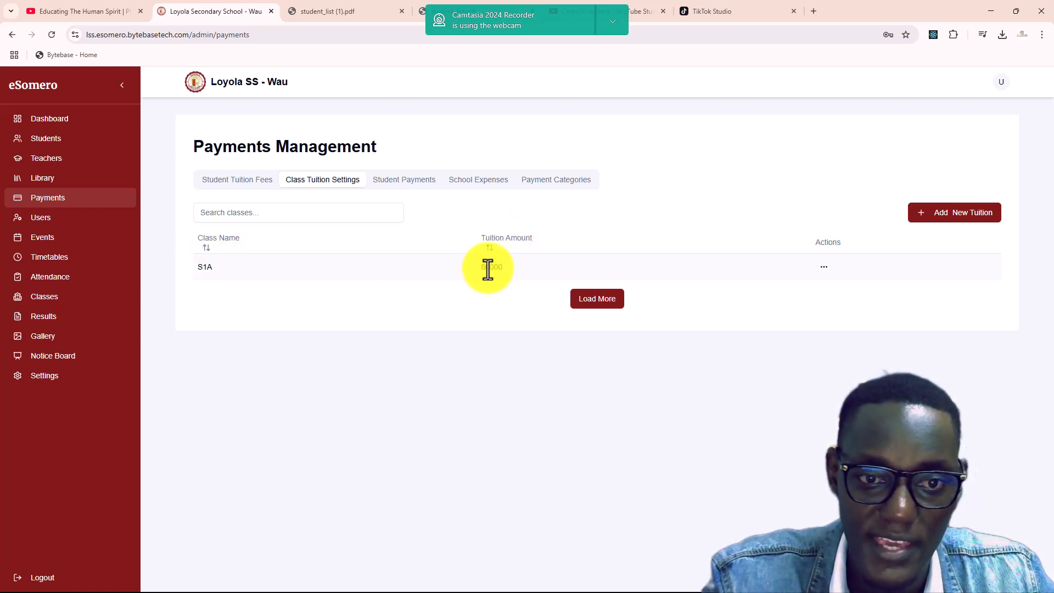
click(825, 268)
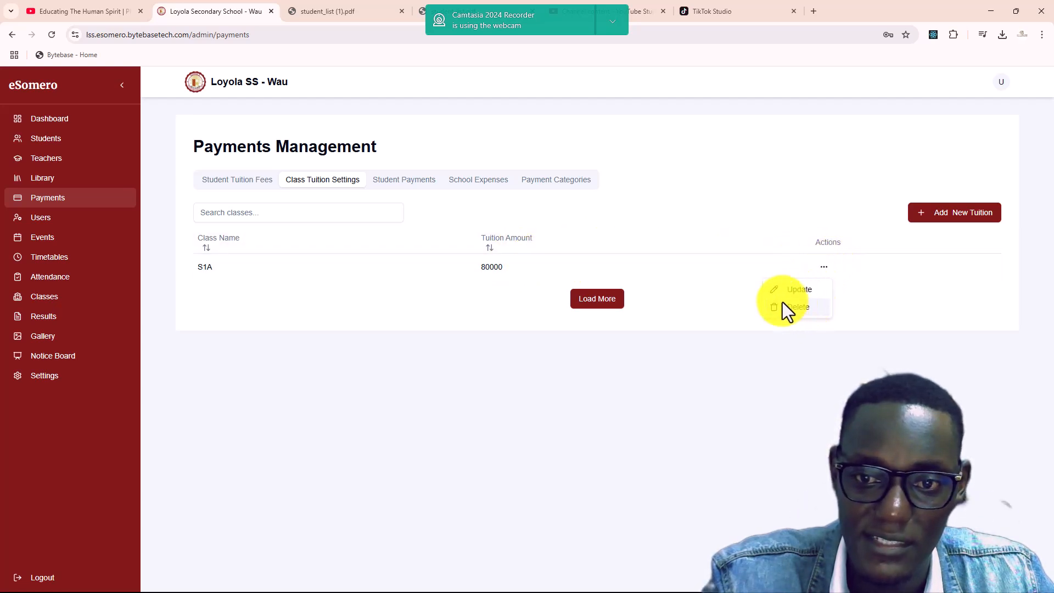
click(779, 231)
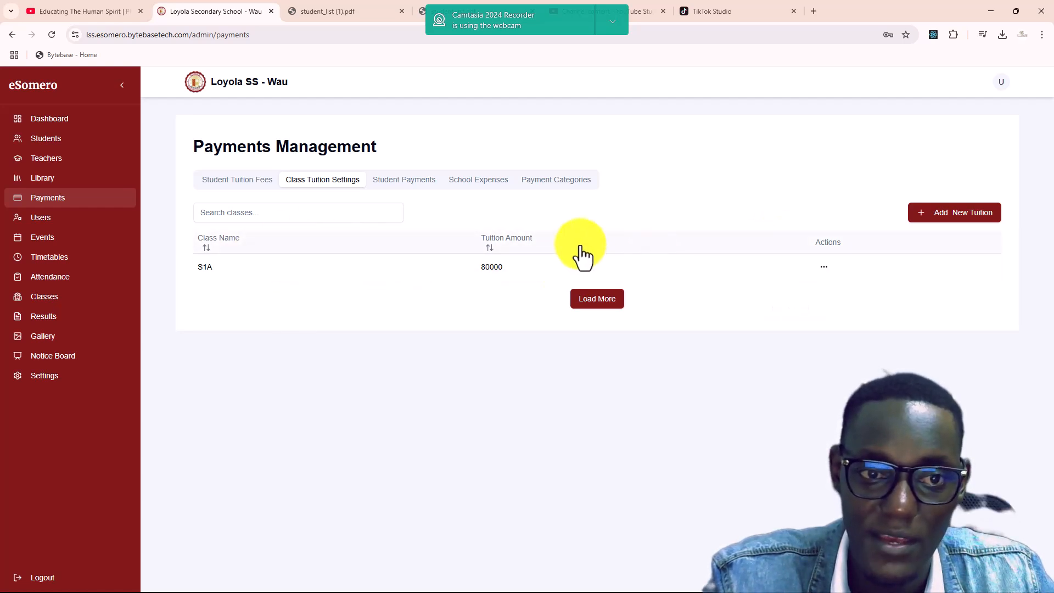
Add a new class tuition of 100000 for class S1B and close the tuition form
click(943, 214)
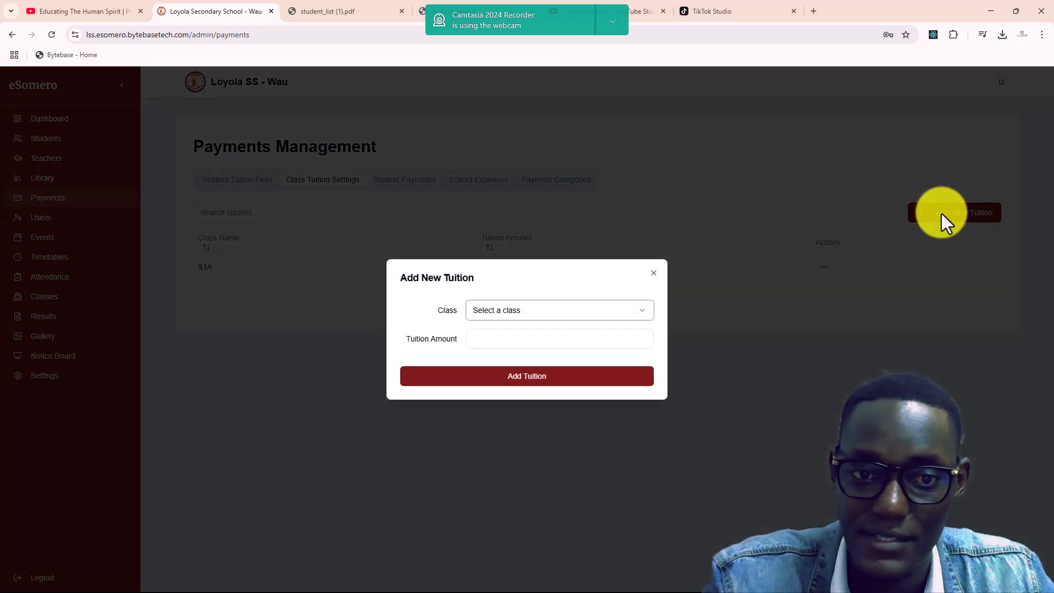
click(514, 315)
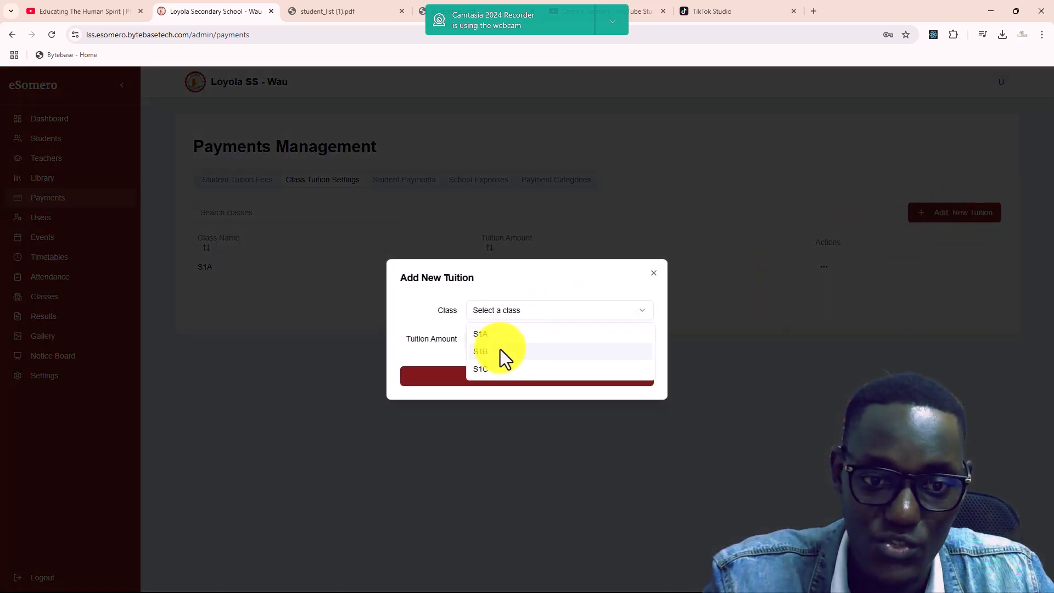
click(500, 351)
click(483, 339)
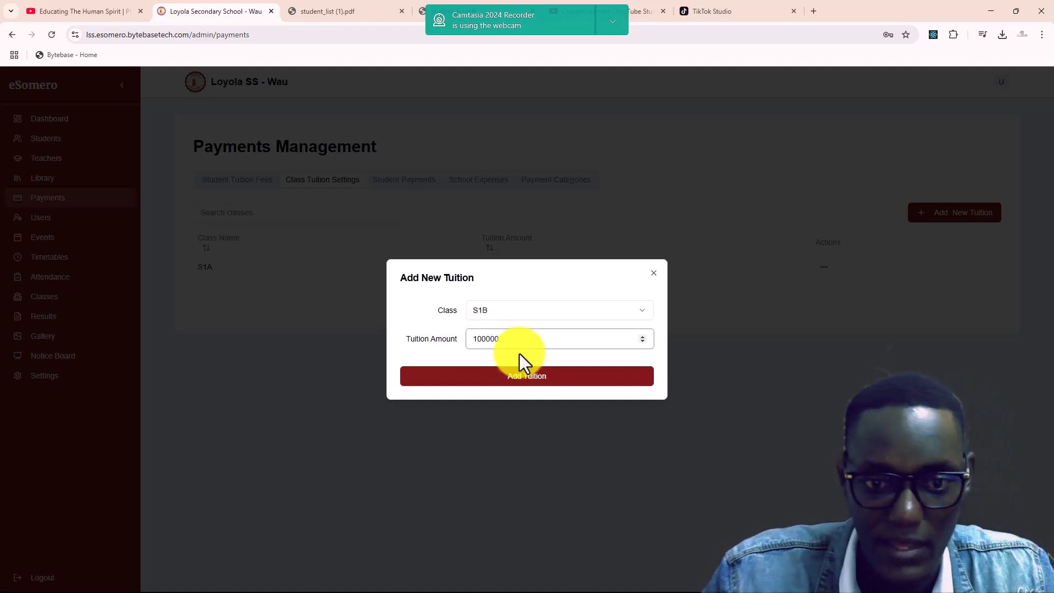
click(528, 379)
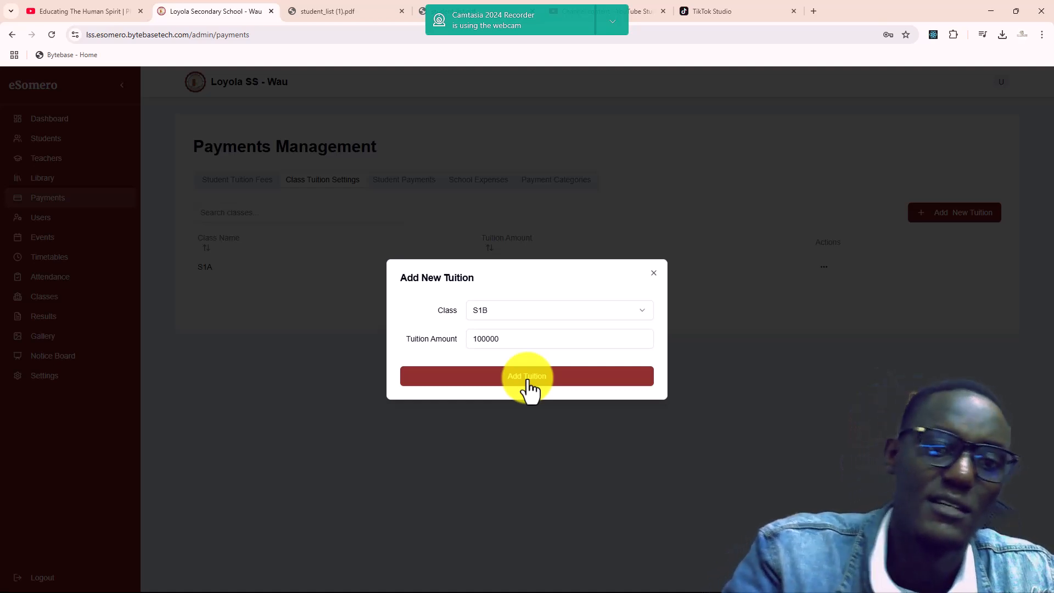
click(528, 384)
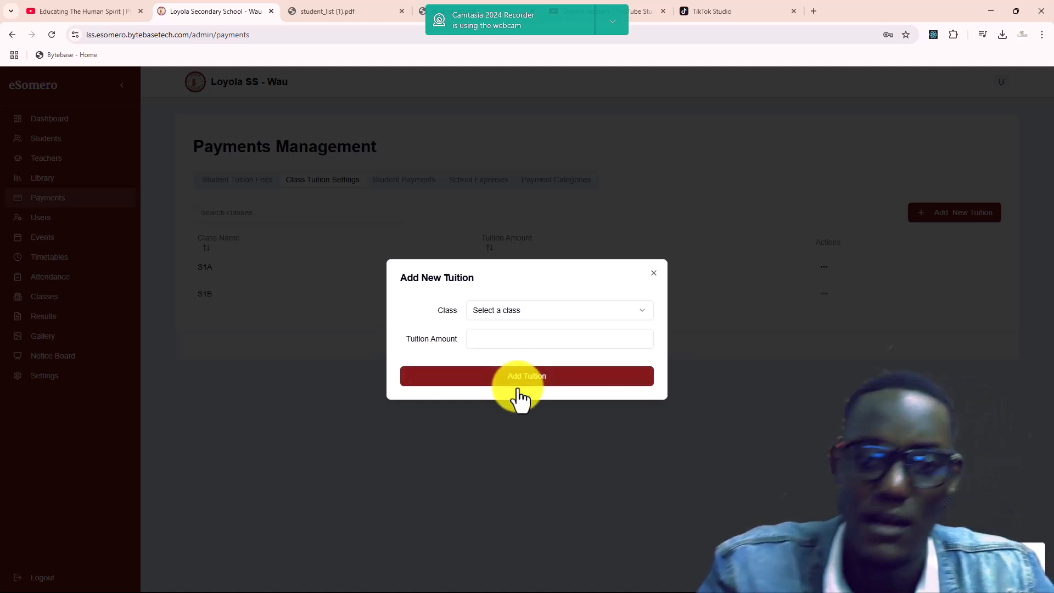
click(653, 276)
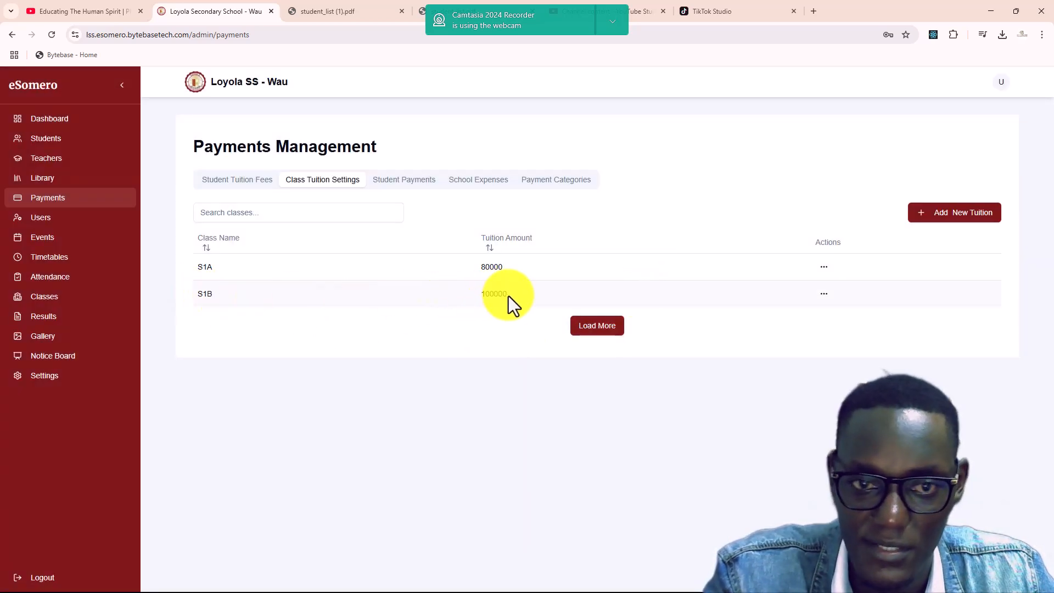
View the student payment records and the actions available for the School Uniform payment
click(401, 180)
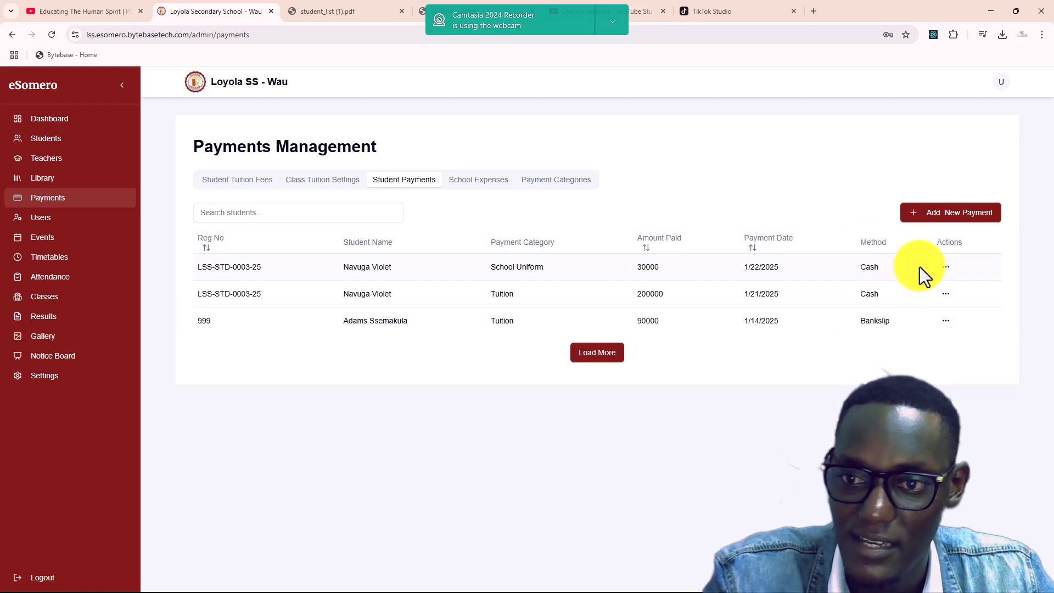
click(945, 268)
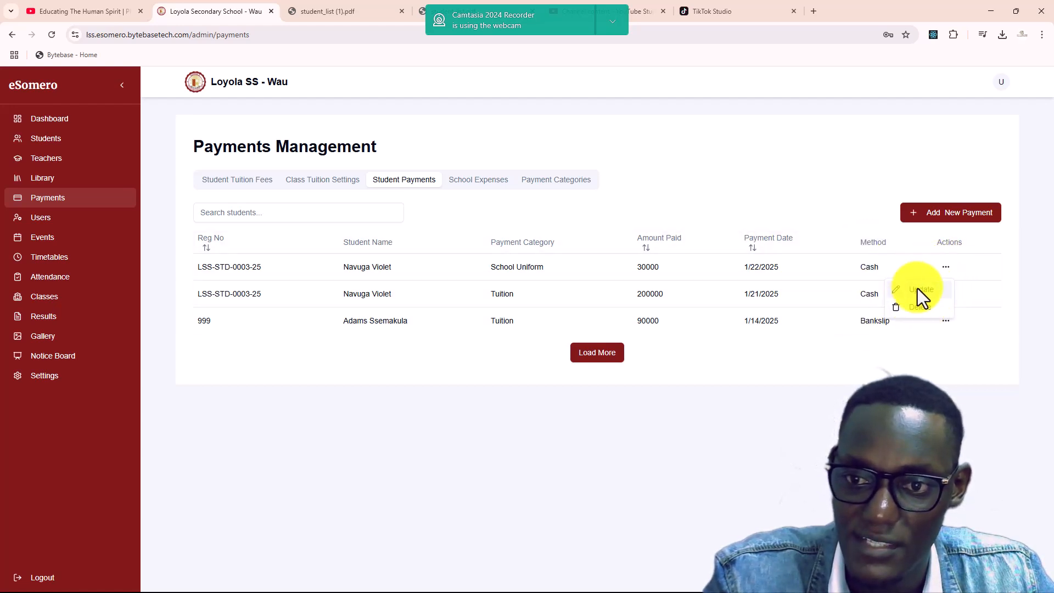
click(793, 199)
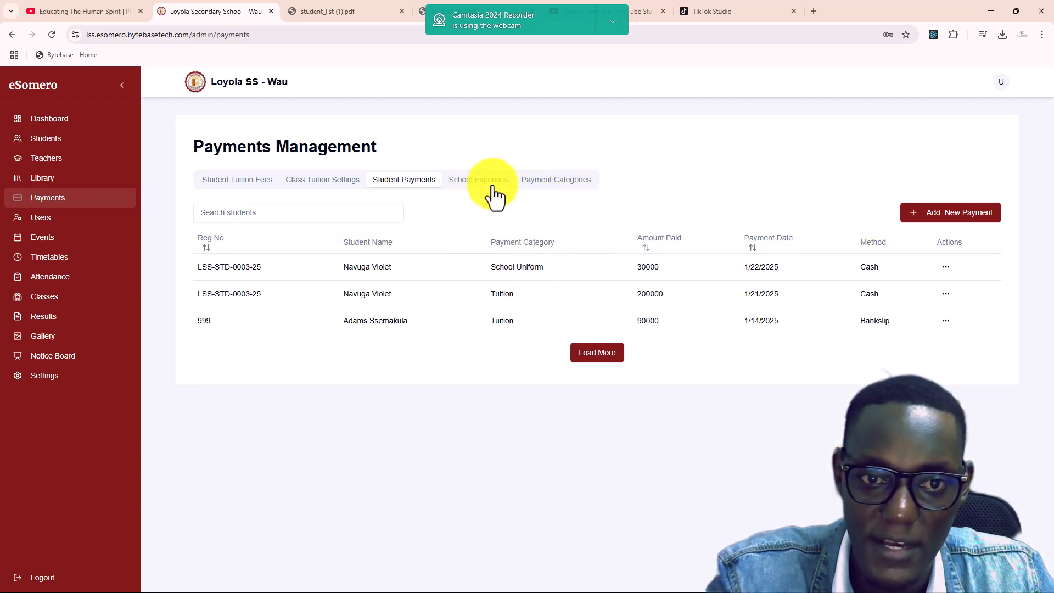
Add a payment category named "Food" with the description "Student payment for food" and close the category form
click(556, 183)
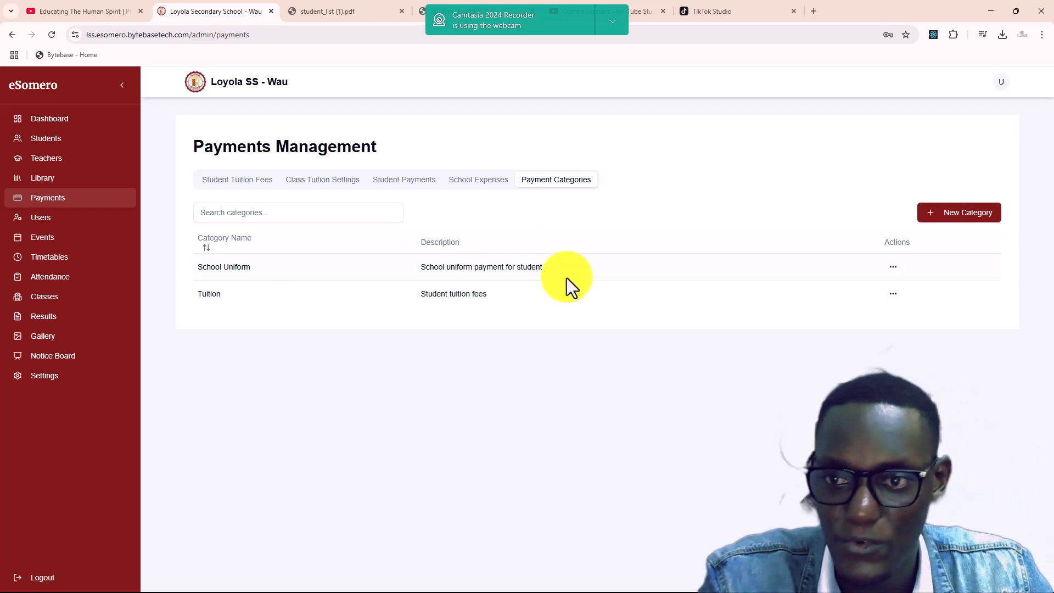
click(958, 220)
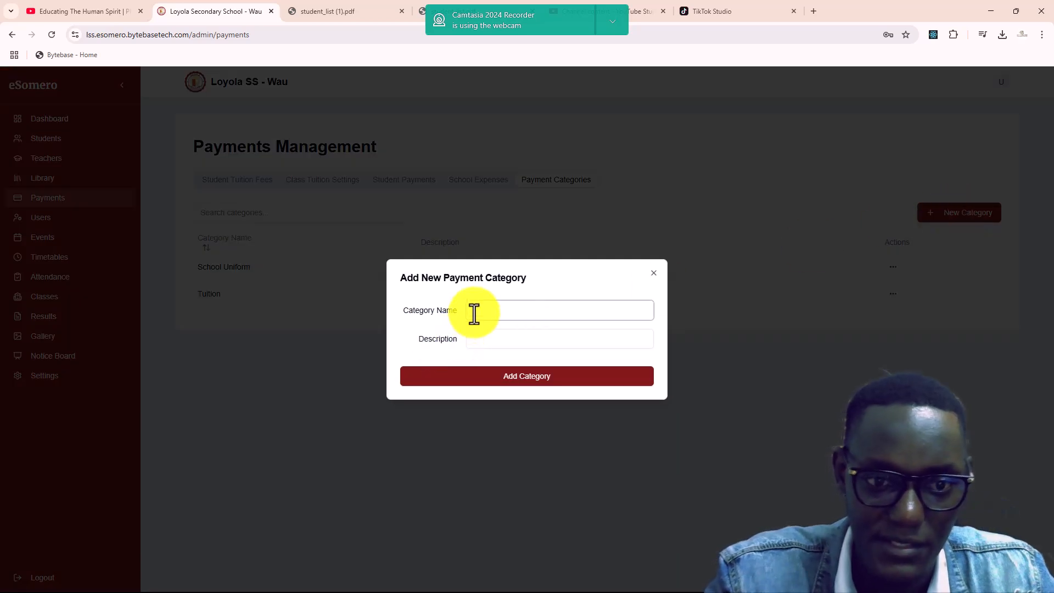
text(Boo)
text(d)
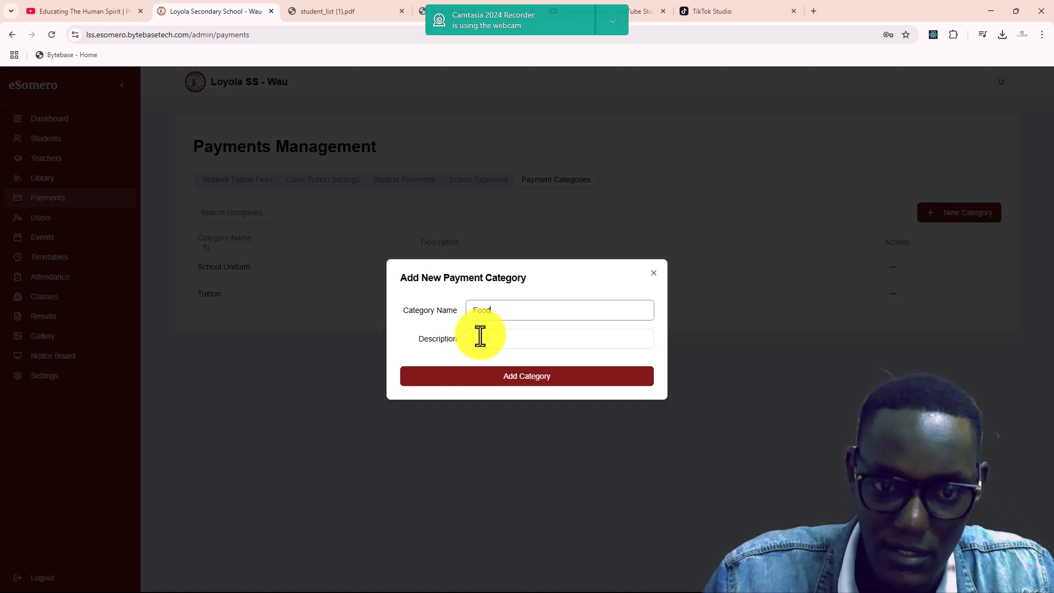
click(480, 337)
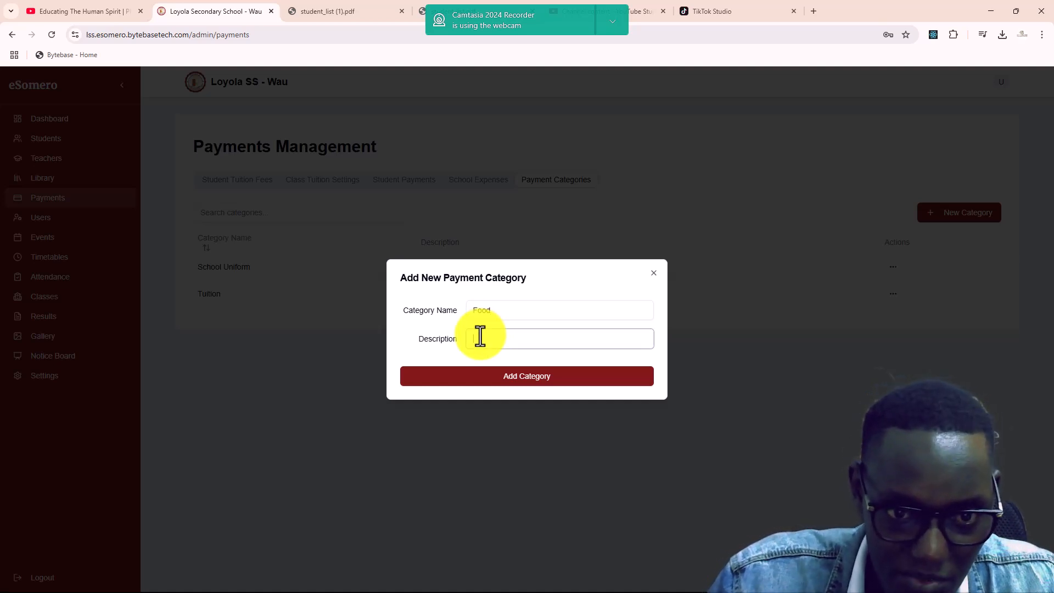
text(Student pa)
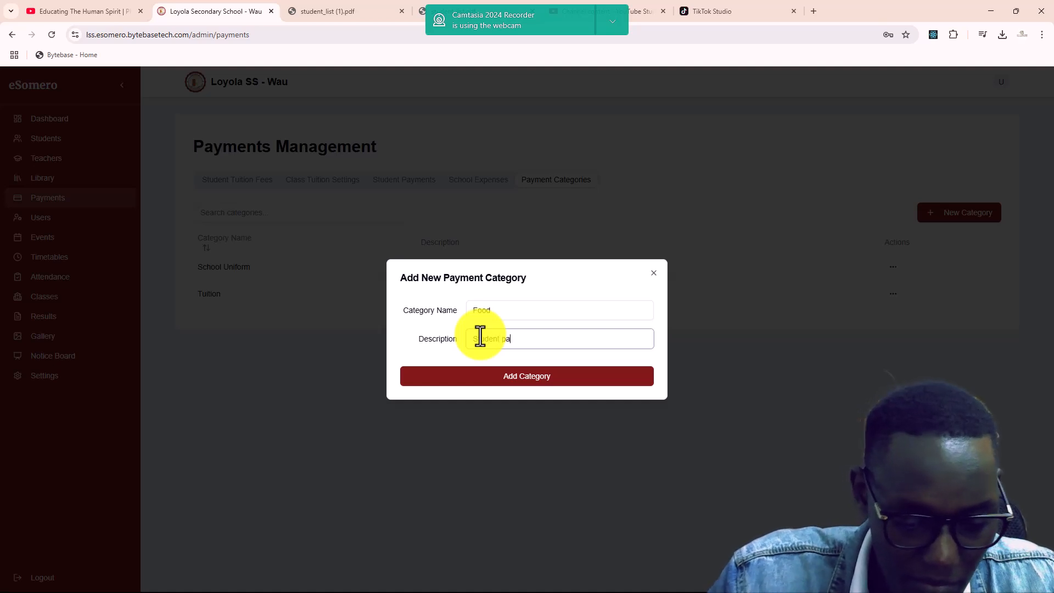
text(yment for food)
click(531, 384)
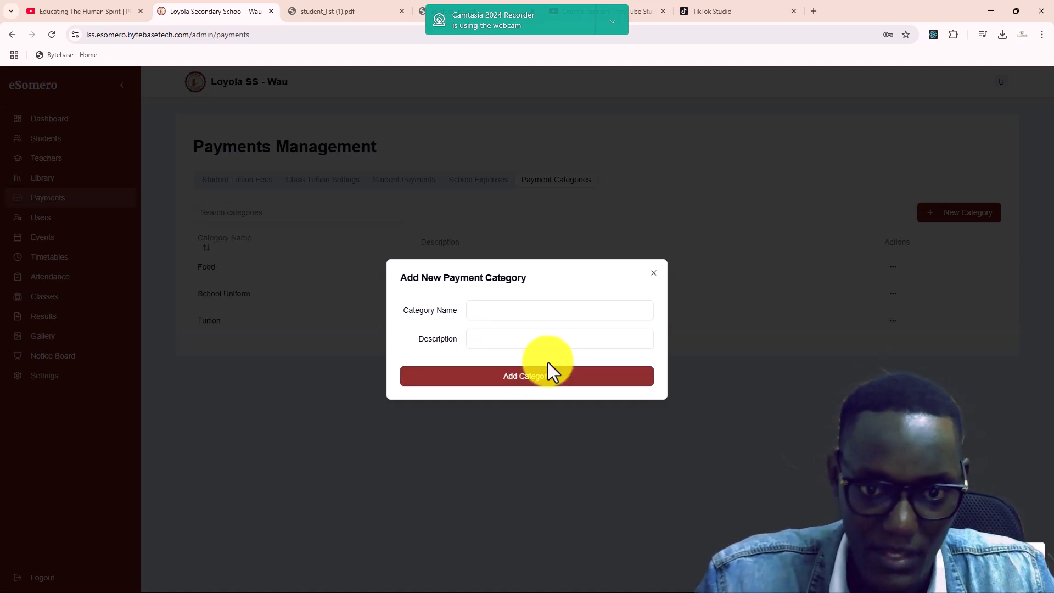
click(654, 274)
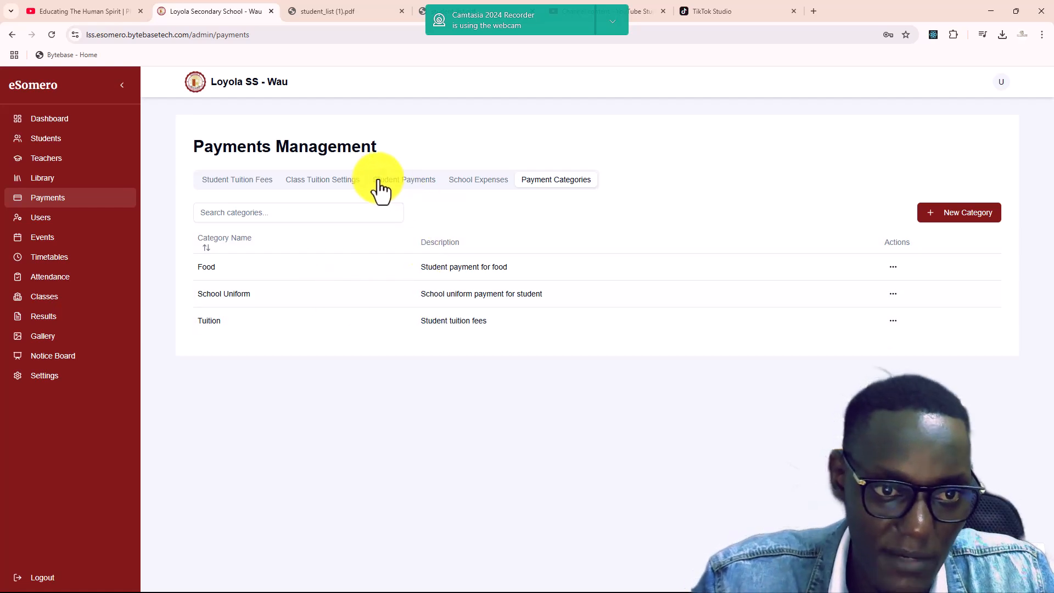
Start a new student payment for the third listed student of class S1A in the Food category
click(404, 181)
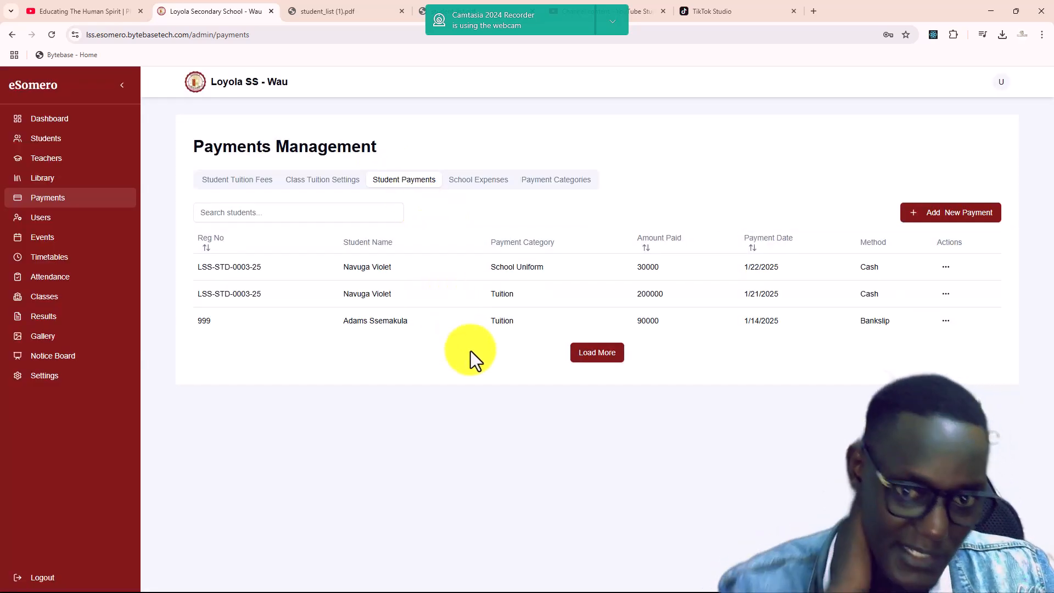
click(953, 217)
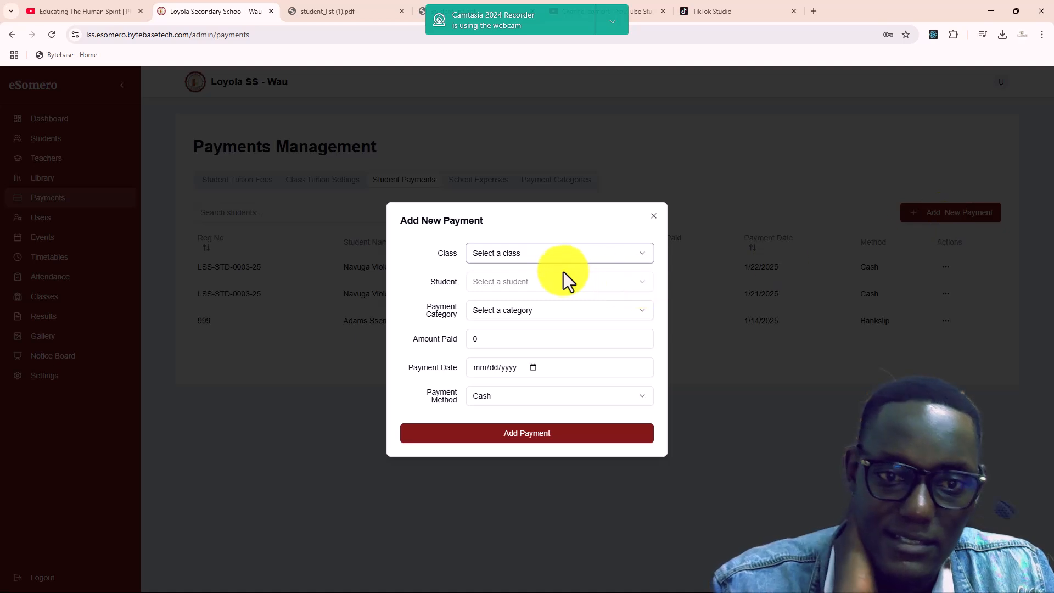
click(566, 257)
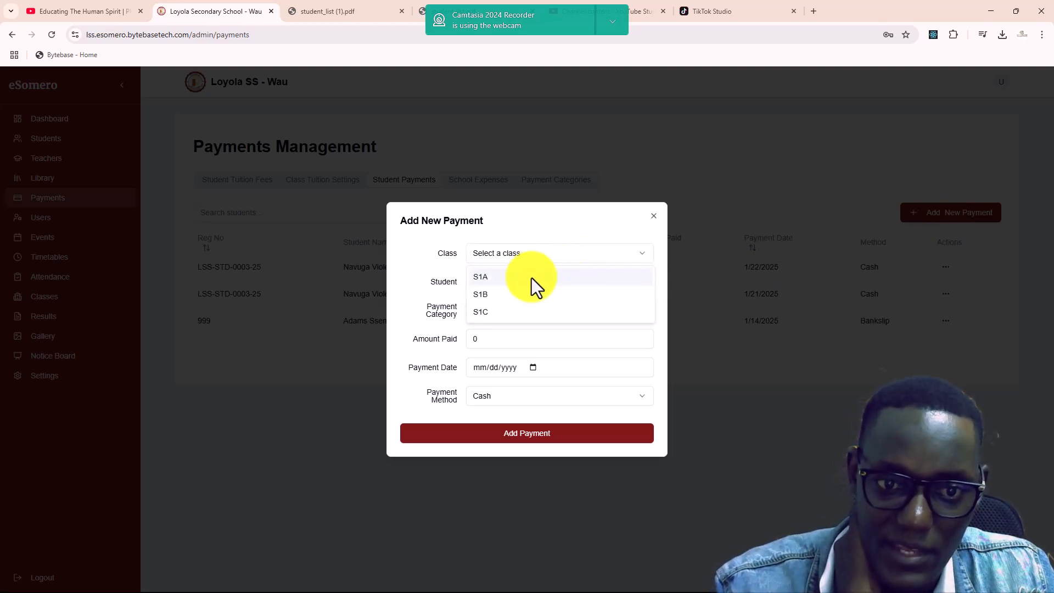
click(485, 278)
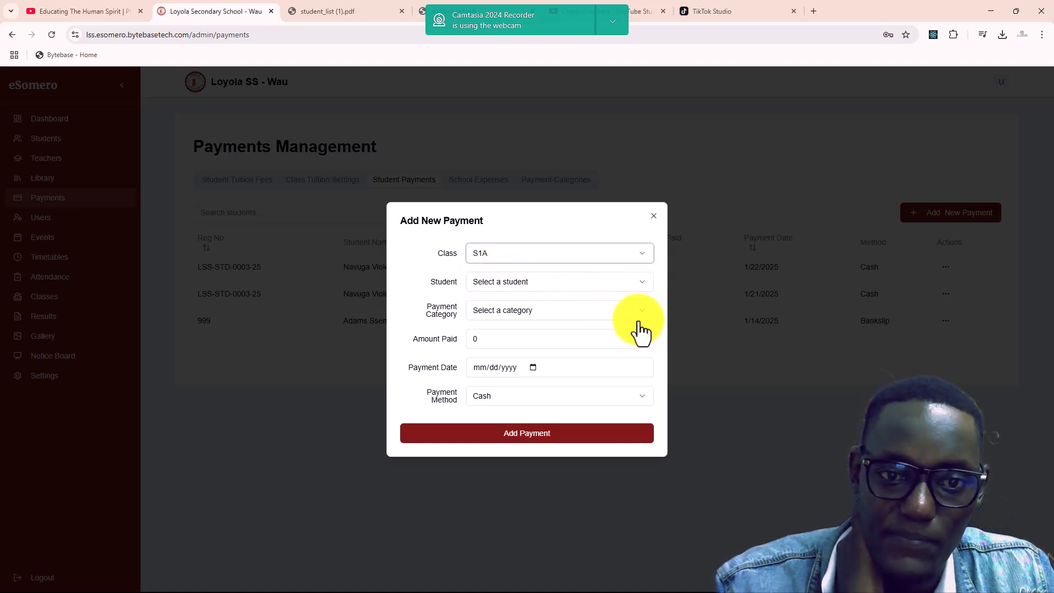
click(538, 291)
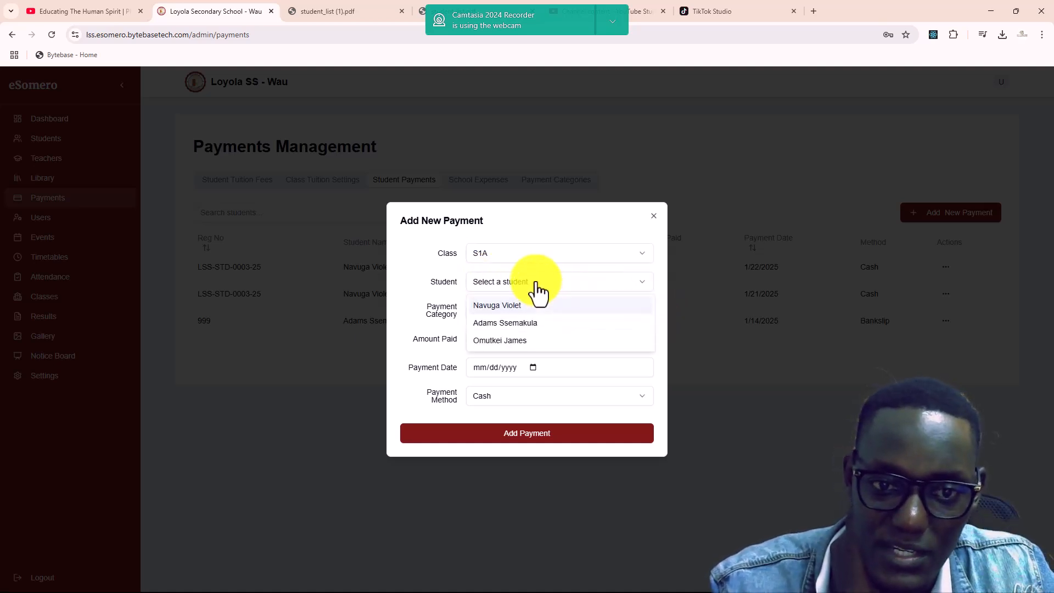
click(513, 339)
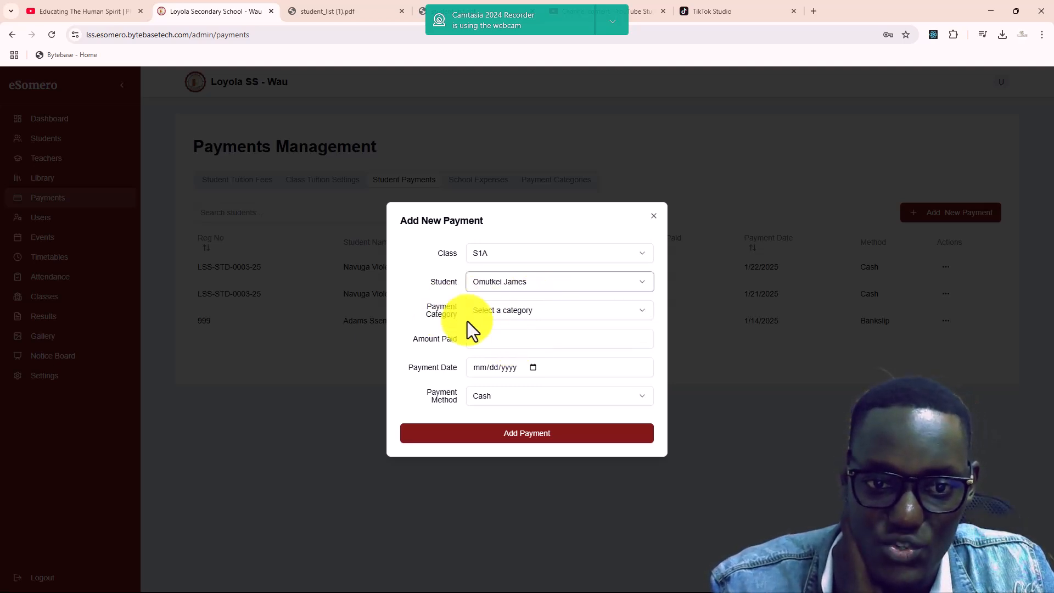
click(561, 311)
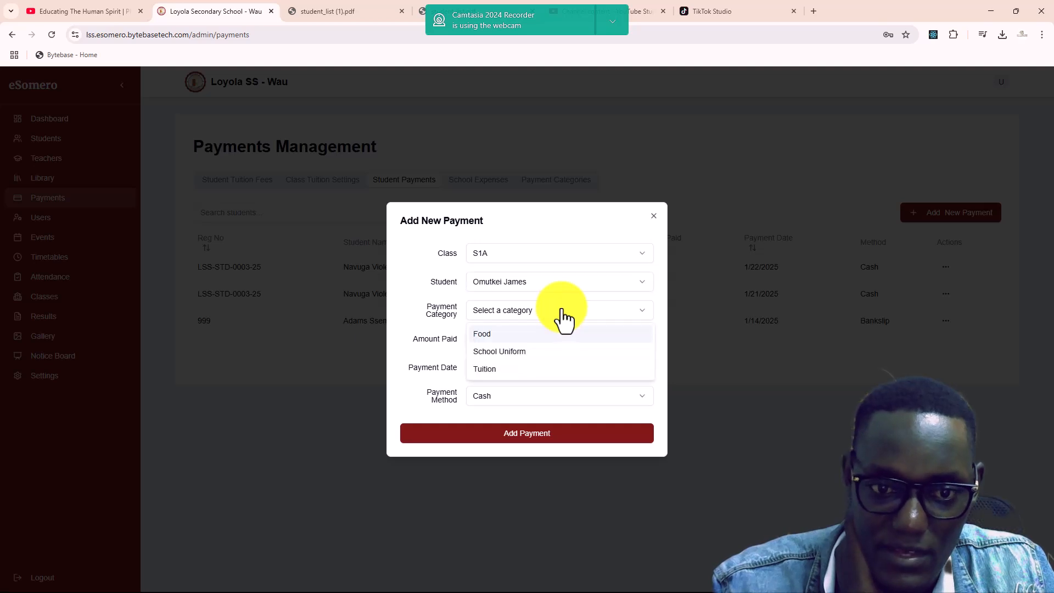
click(511, 335)
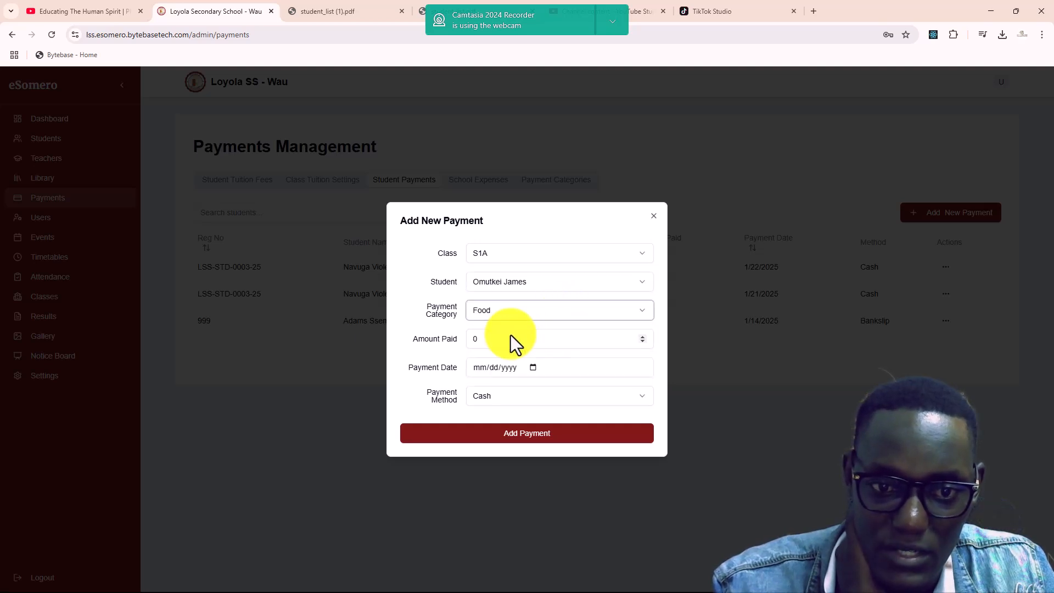
Complete the Food payment with an amount of 30000, date 1/28/2025 and method Cash, add it and close the form
click(473, 341)
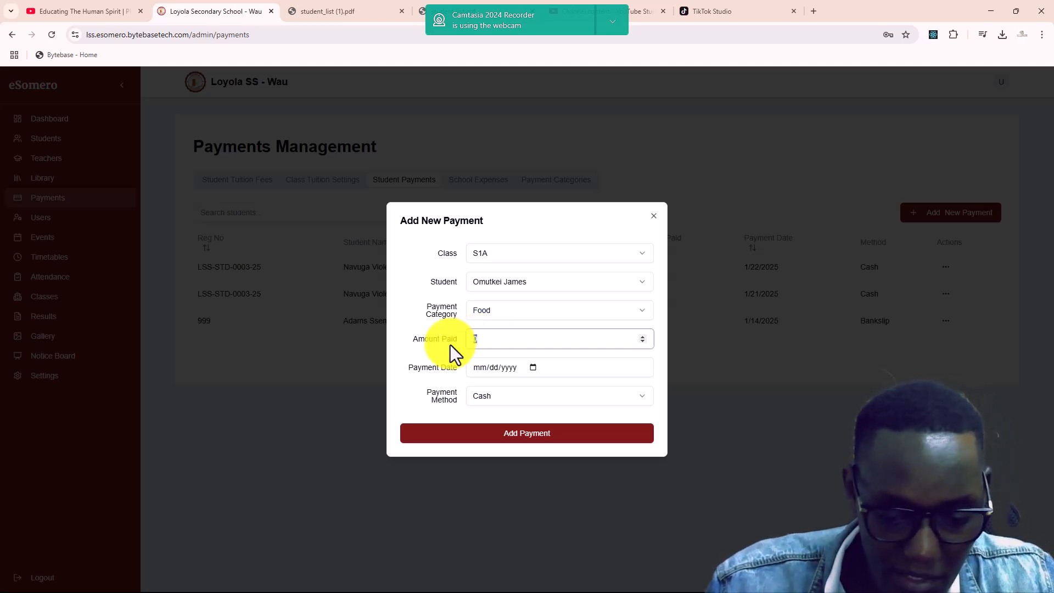
text(30000)
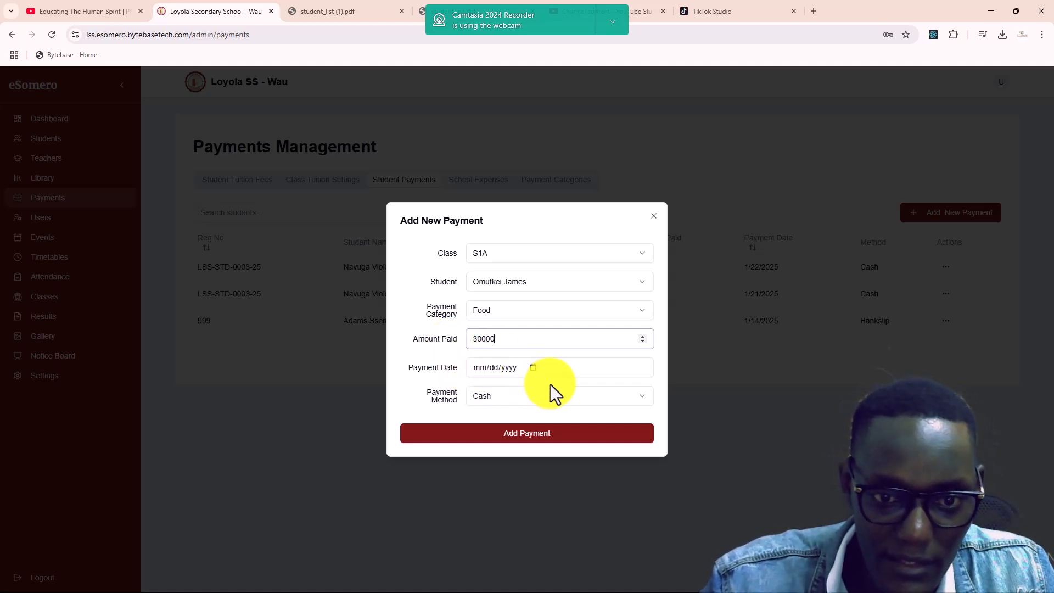
click(533, 368)
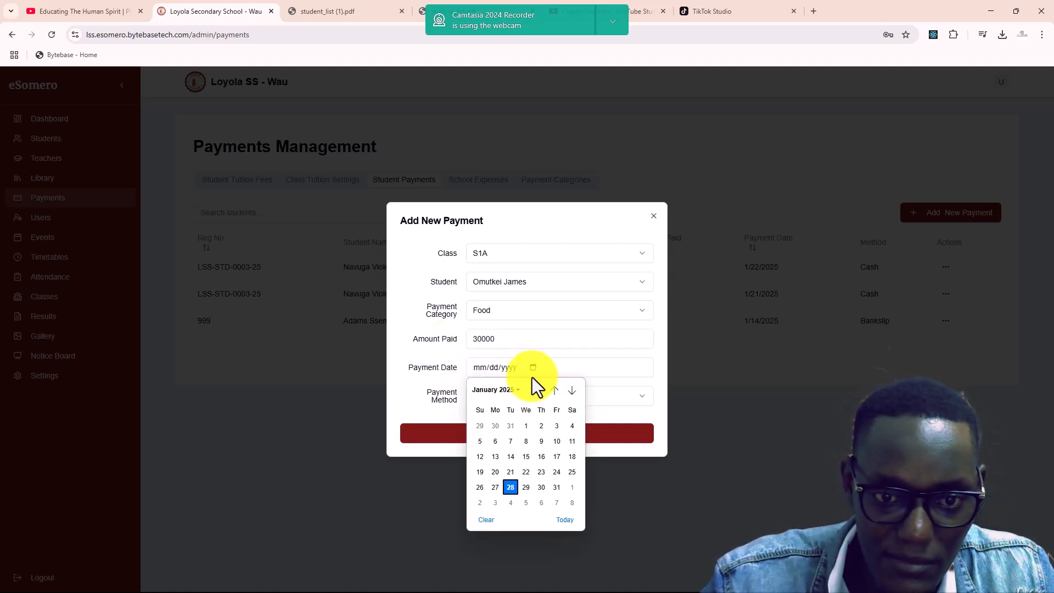
click(510, 487)
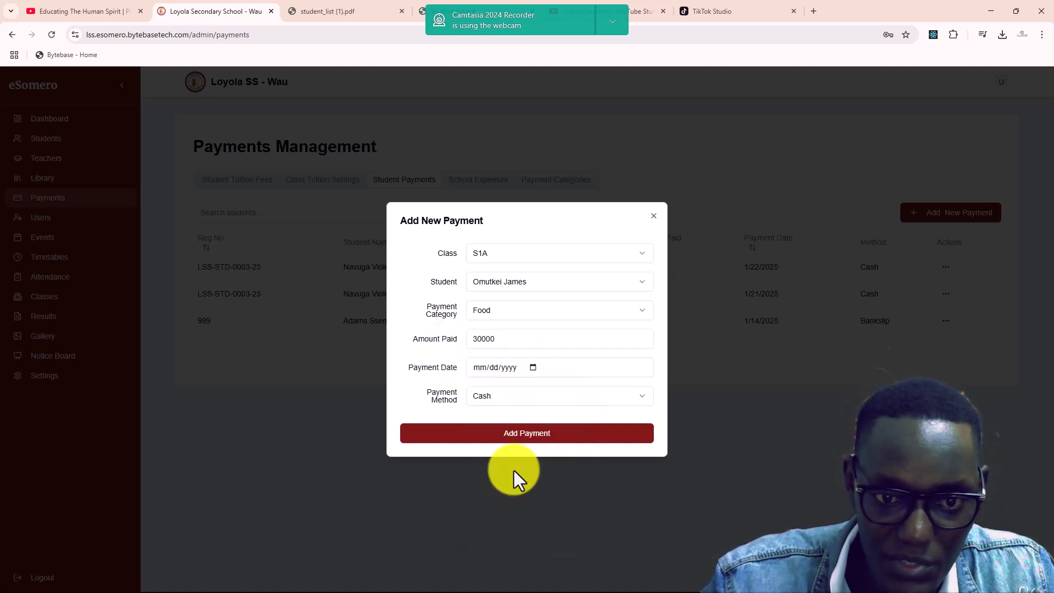
click(507, 400)
click(489, 421)
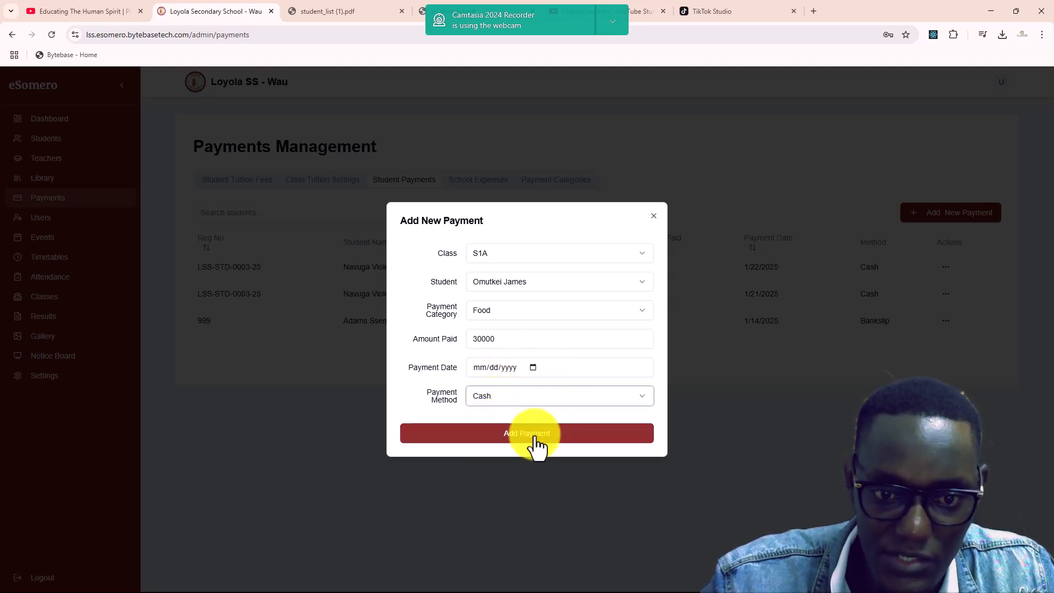
click(534, 439)
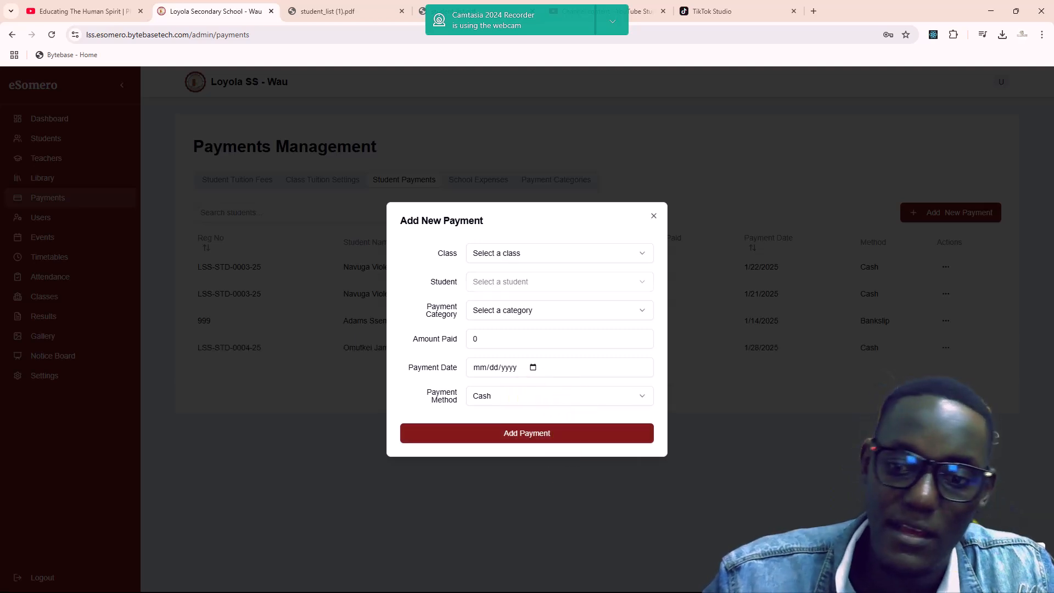
click(655, 217)
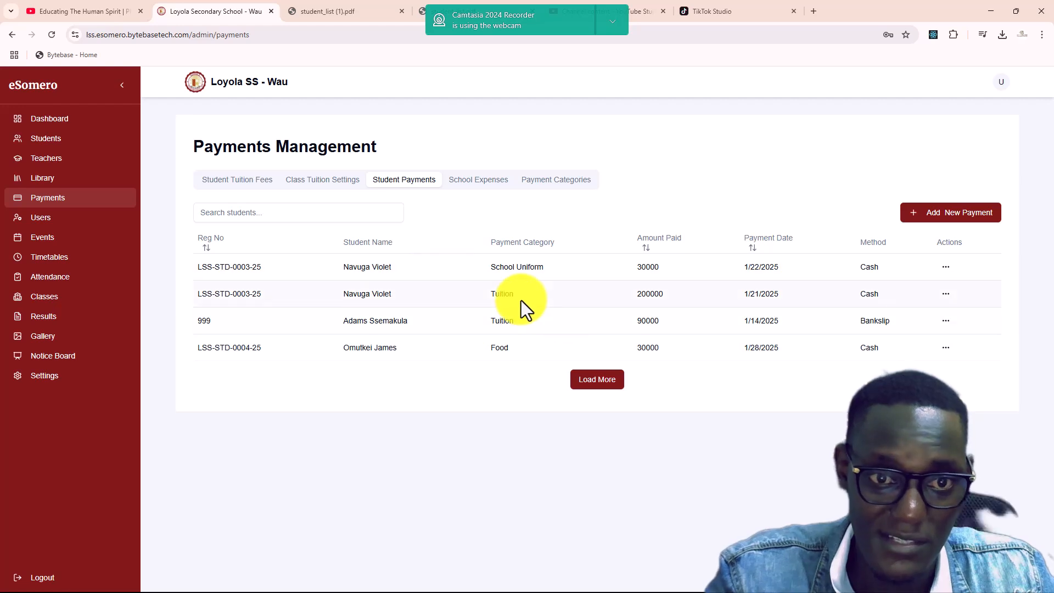
In the school expenses, open the form for adding a new expense category
click(482, 192)
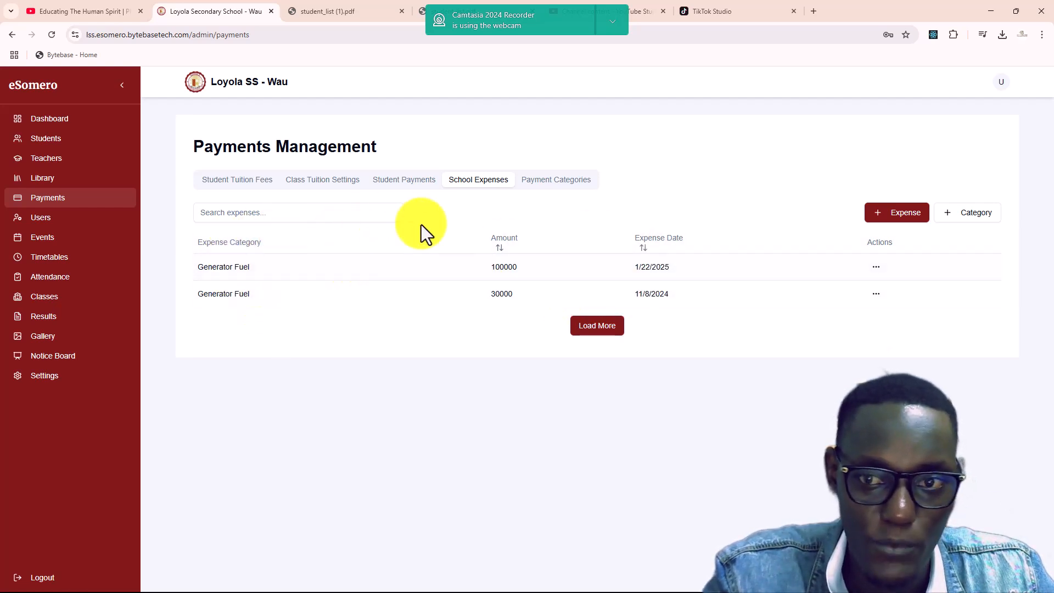
click(965, 219)
click(653, 286)
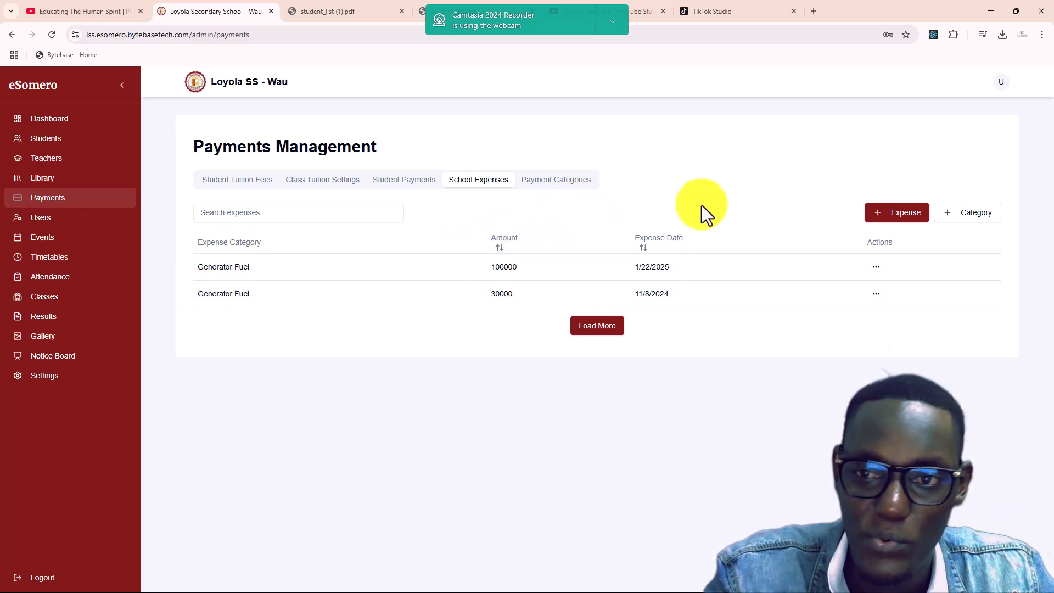
click(961, 215)
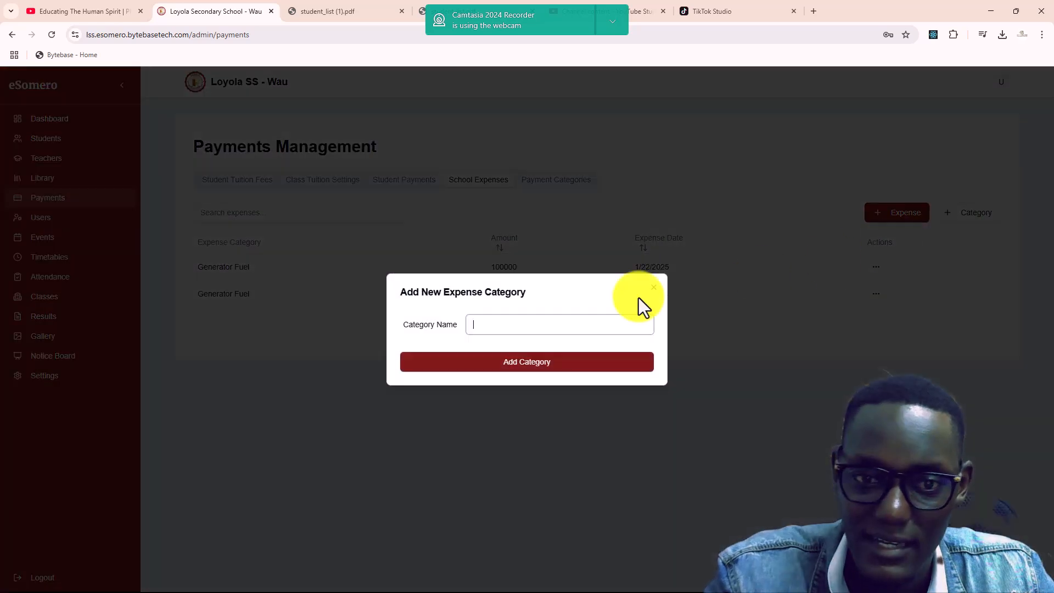
click(538, 325)
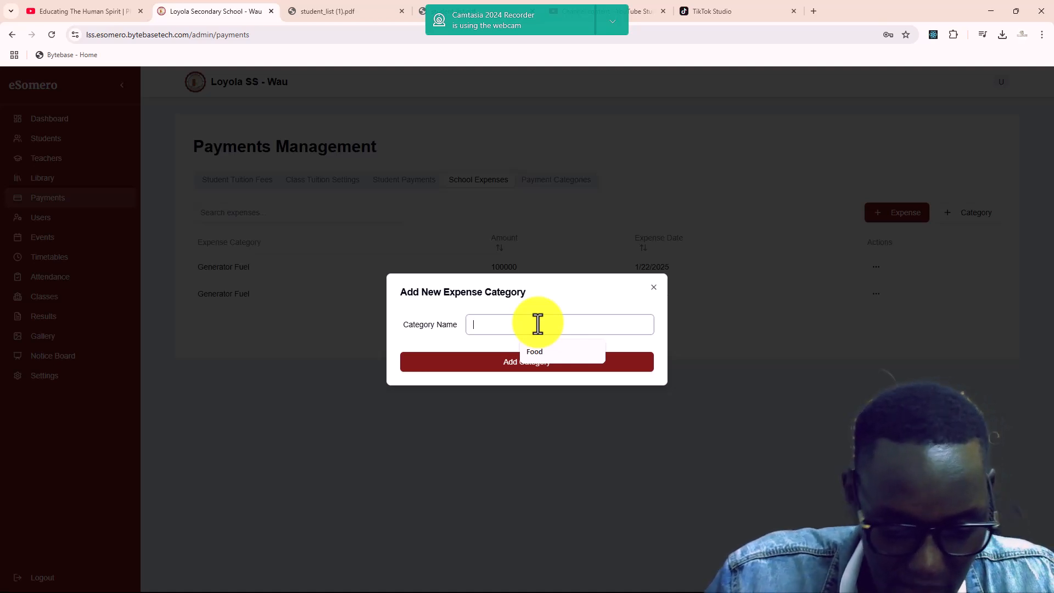
text(Purch)
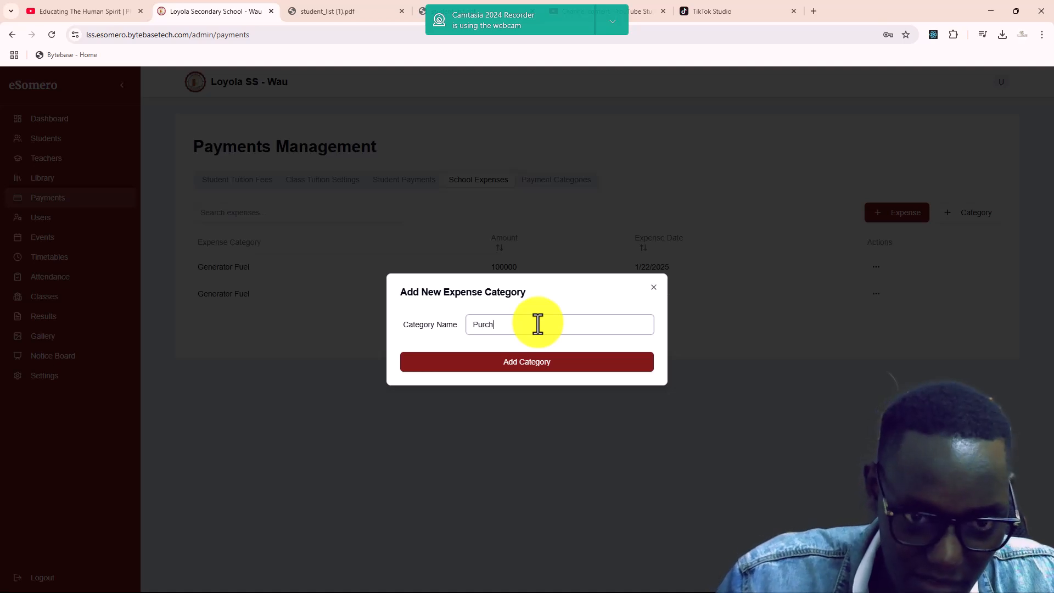
key(BackSpace)
key(BackSpace)
key(BackSpace)
key(BackSpace)
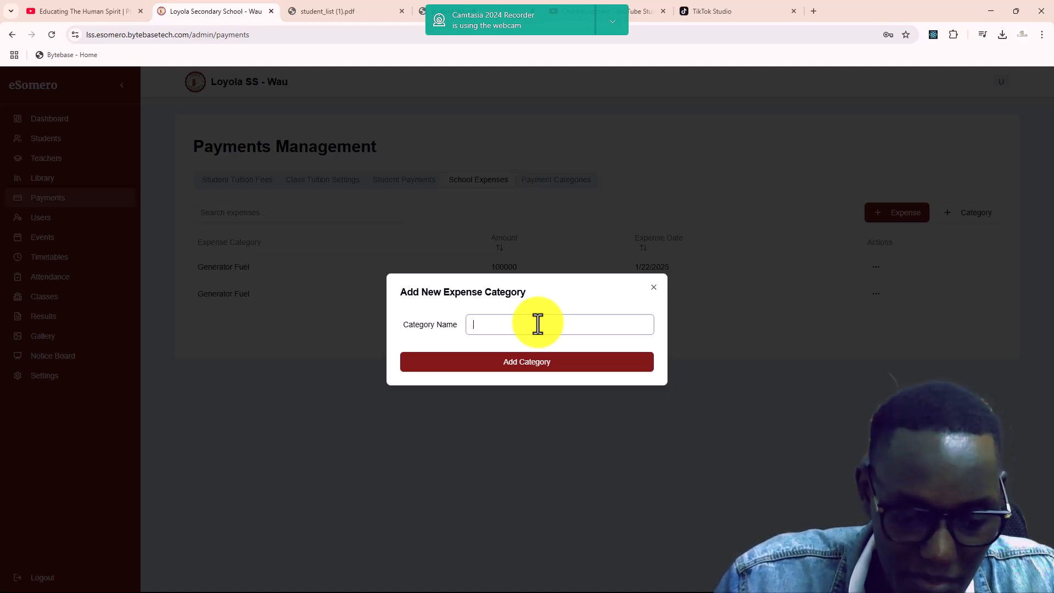
Name the new expense category "Class-room Renovation", add it and close the category form
text(Renovation)
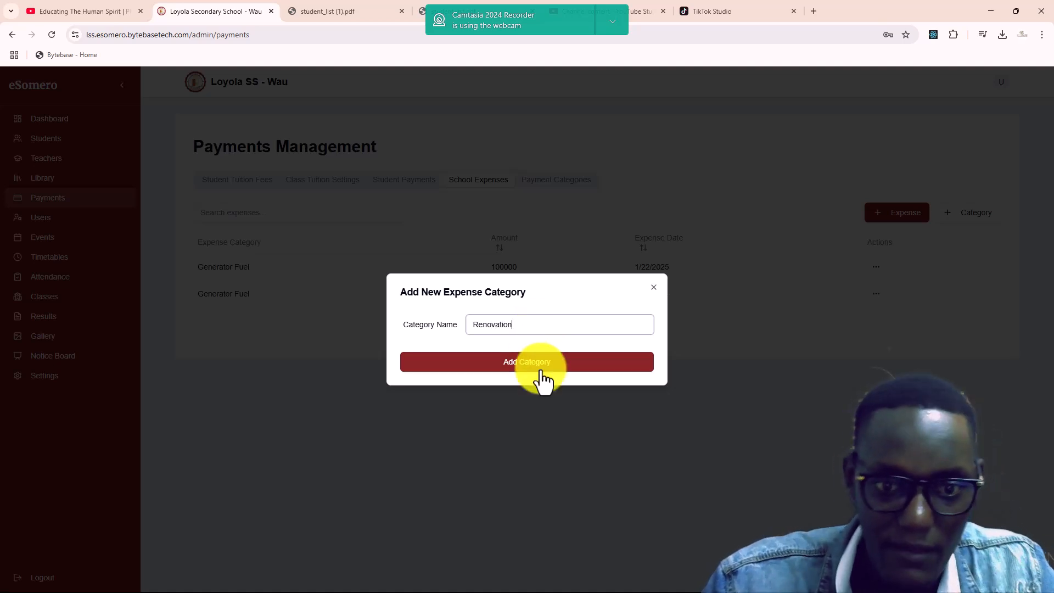
click(473, 325)
text(Class)
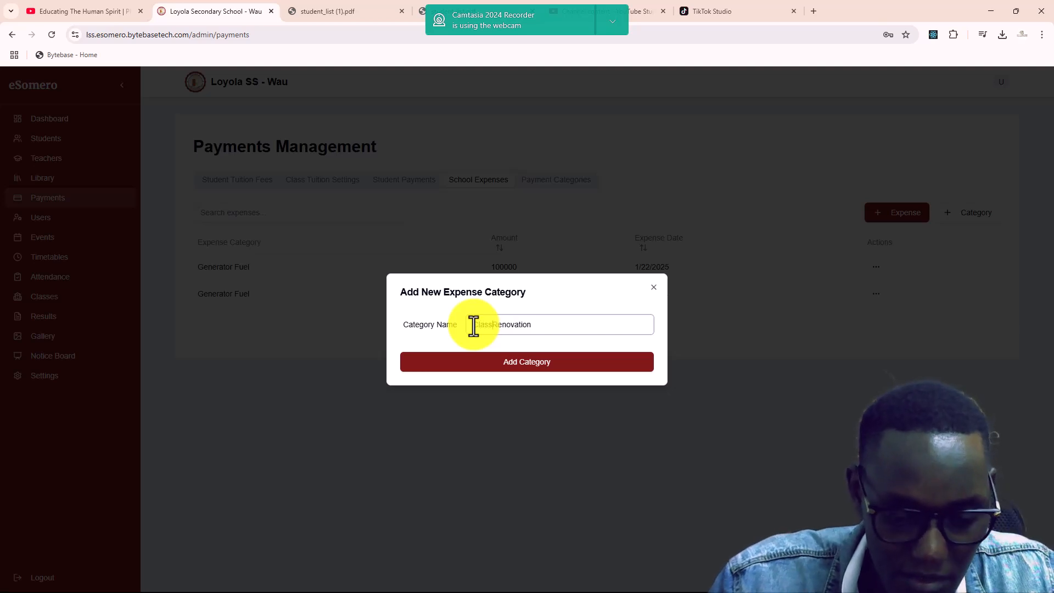
text(-room)
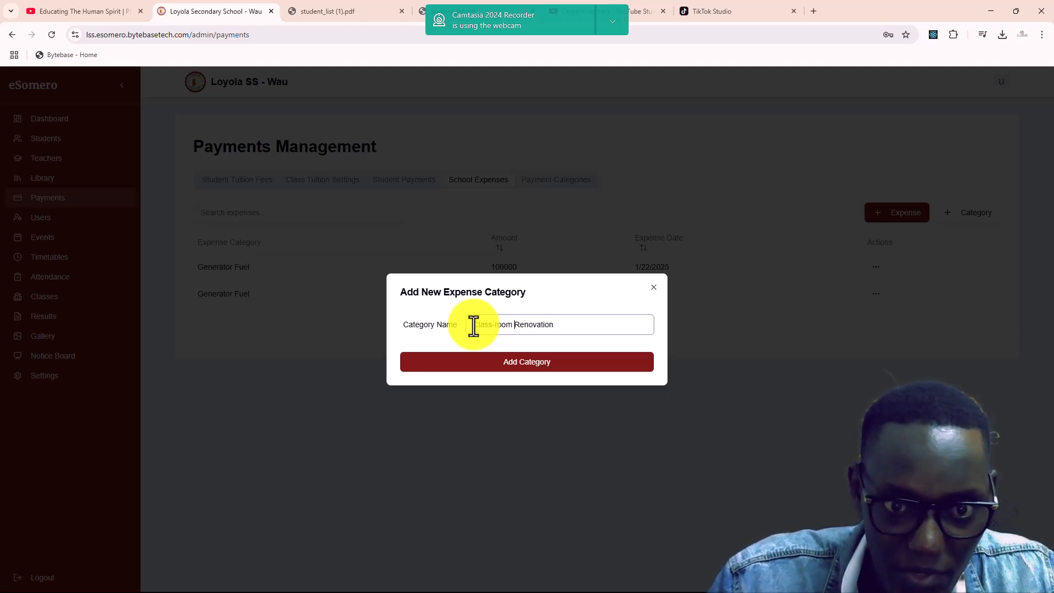
click(526, 360)
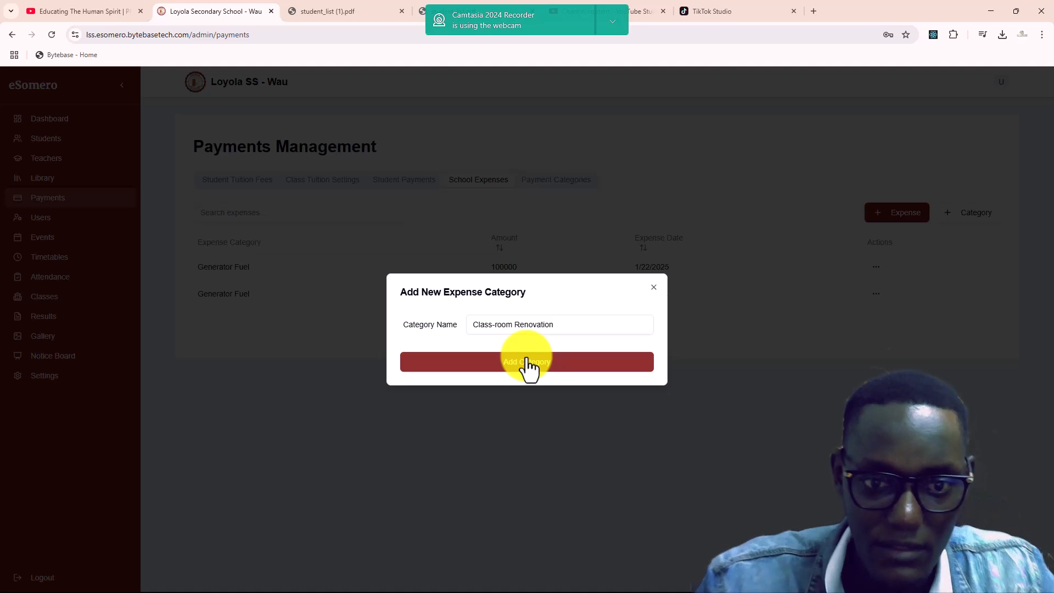
click(653, 287)
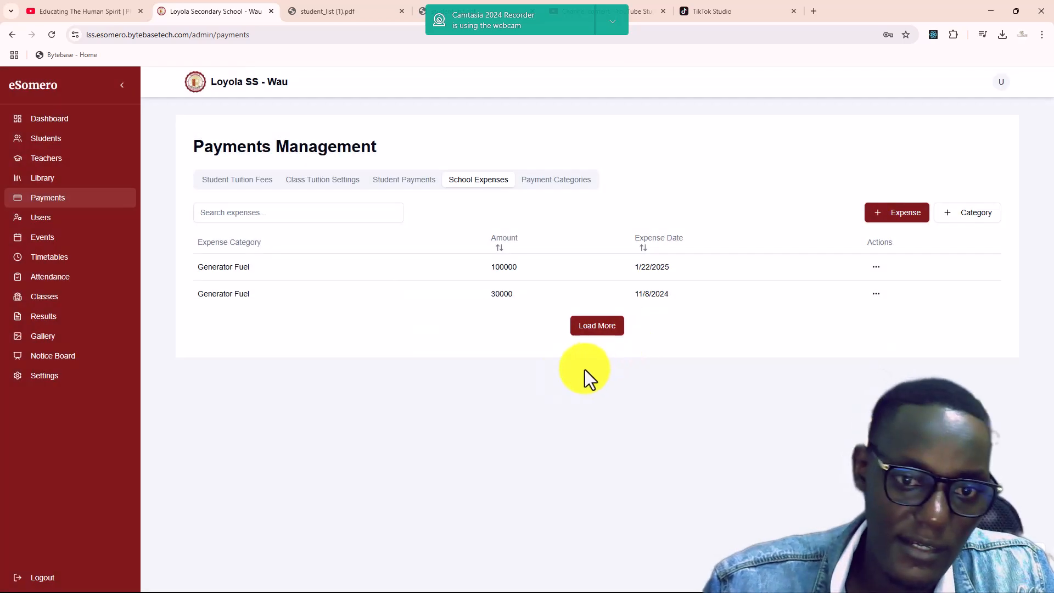
Add a Class-room Renovation expense of 1000000 dated 1/28/2025 and close the expense form
click(895, 219)
click(540, 300)
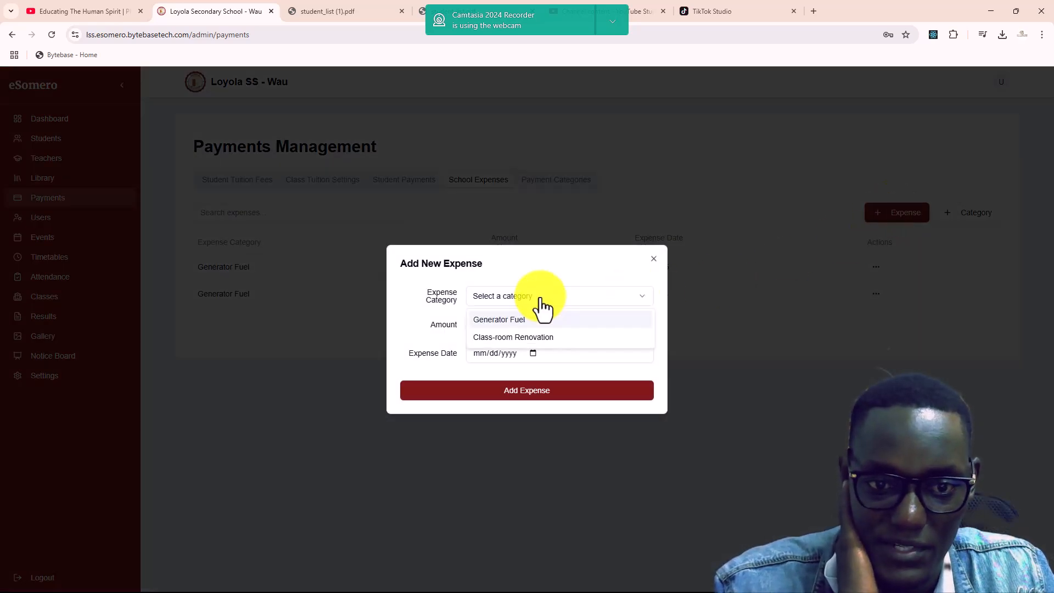
click(505, 338)
click(494, 324)
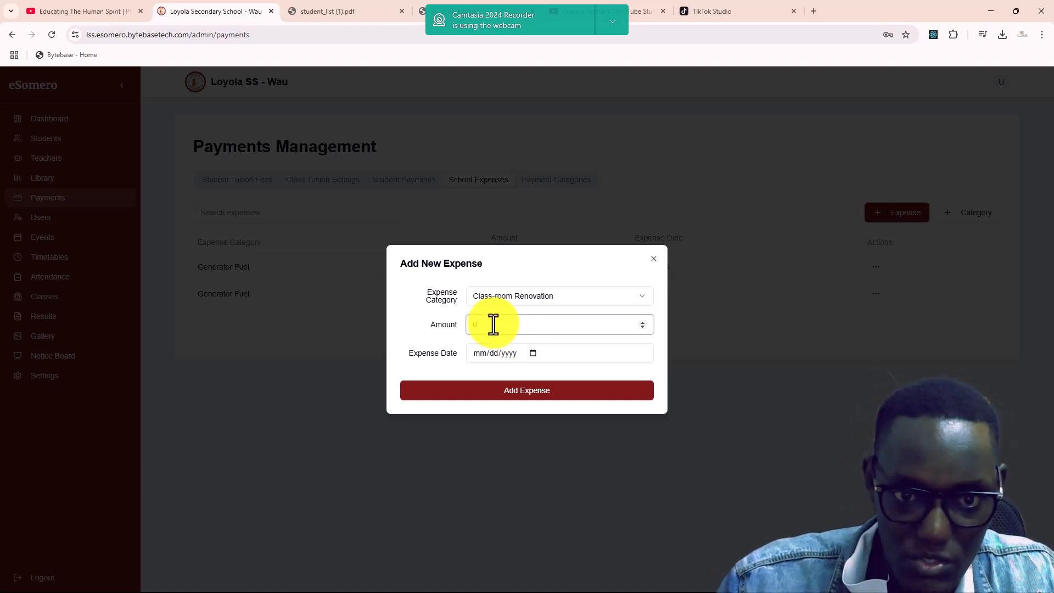
text(1000000)
click(533, 357)
click(509, 474)
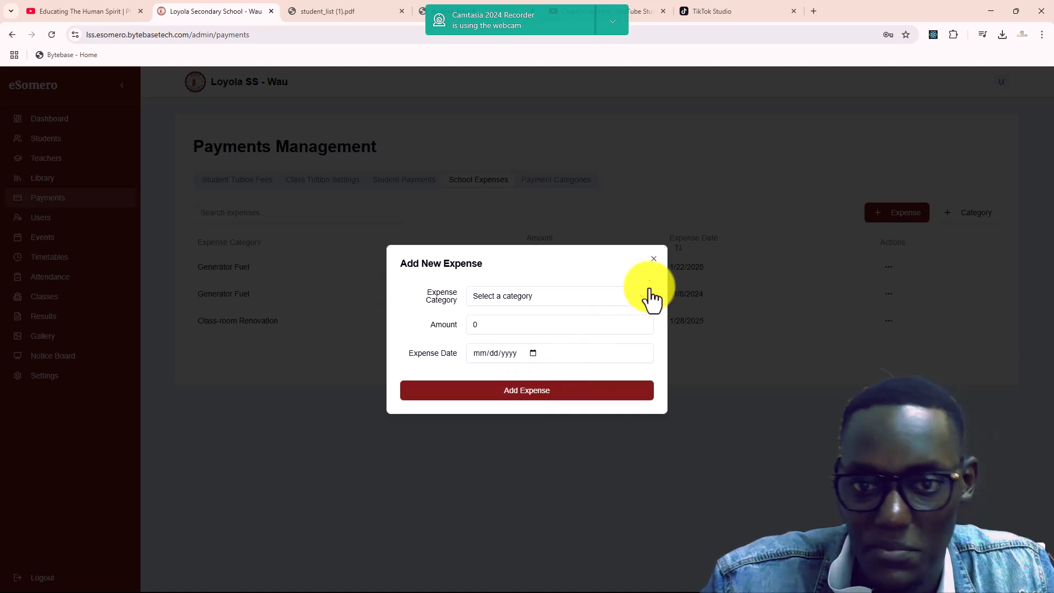
click(654, 258)
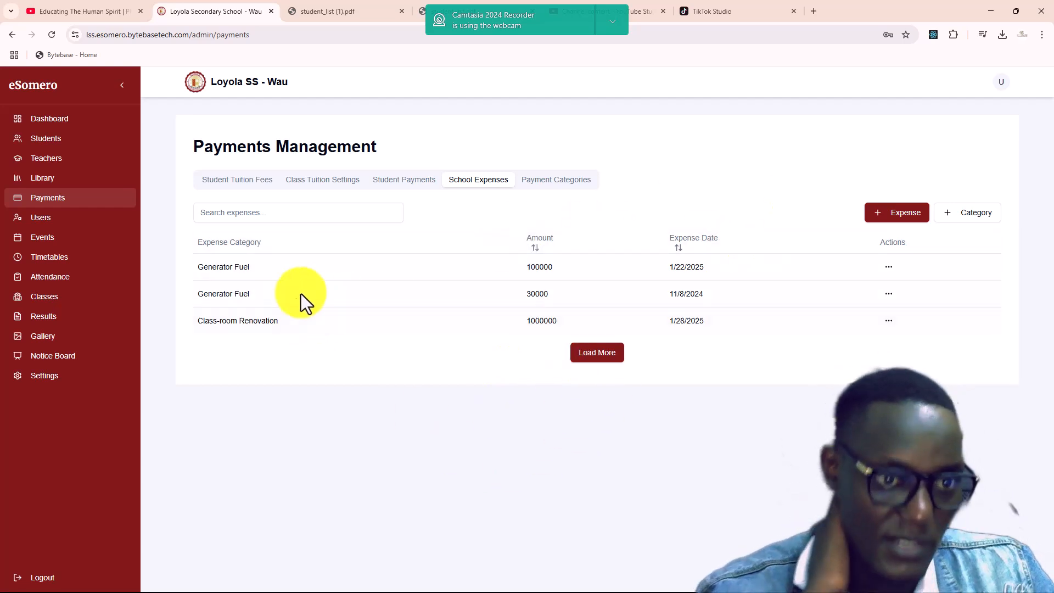
View the class tuition settings and the student tuition fees filtered to class S1A
click(239, 213)
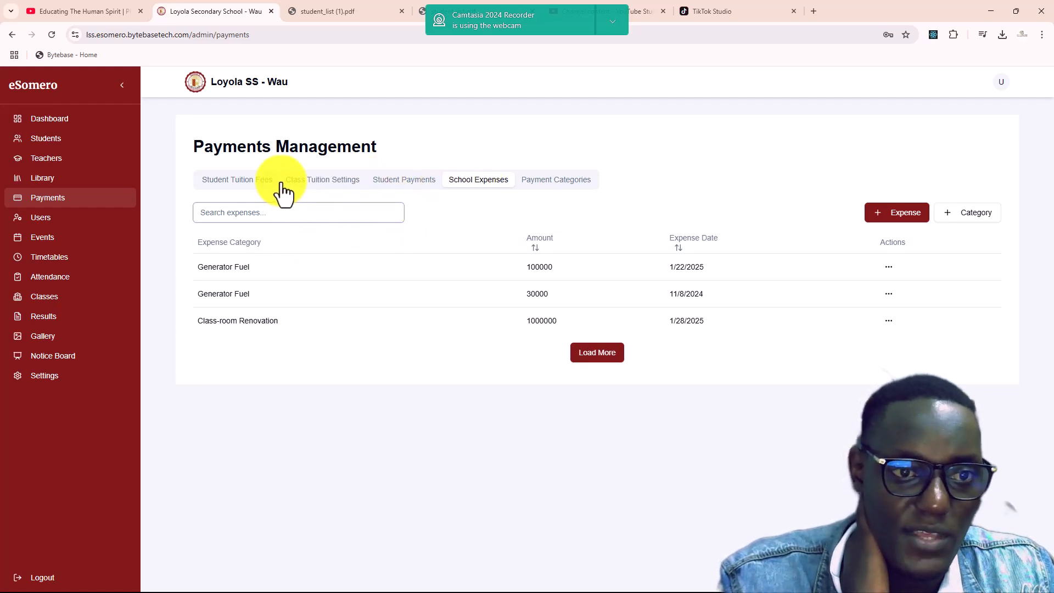
click(331, 191)
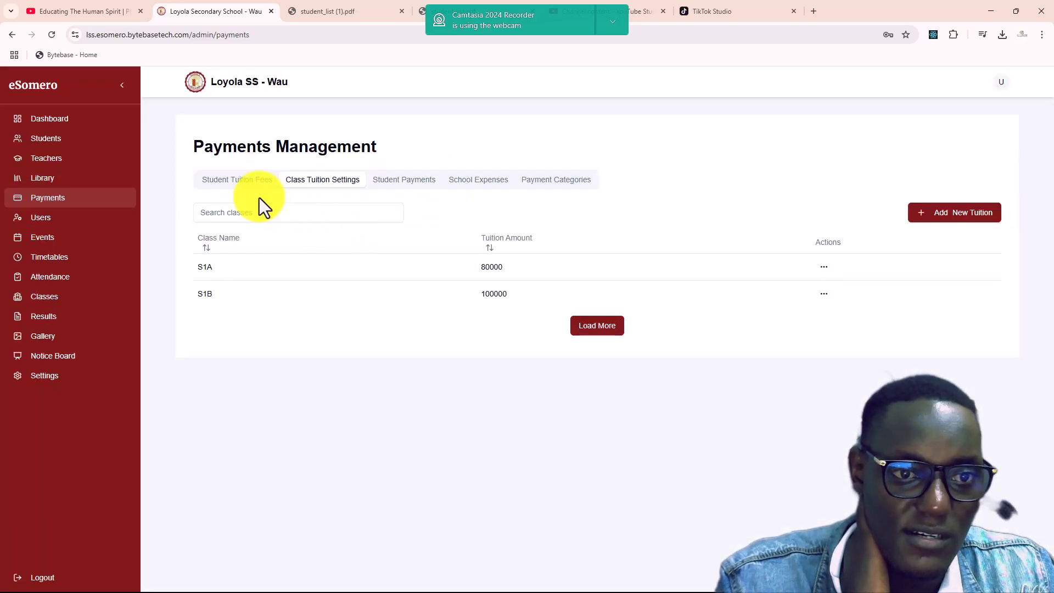
click(231, 187)
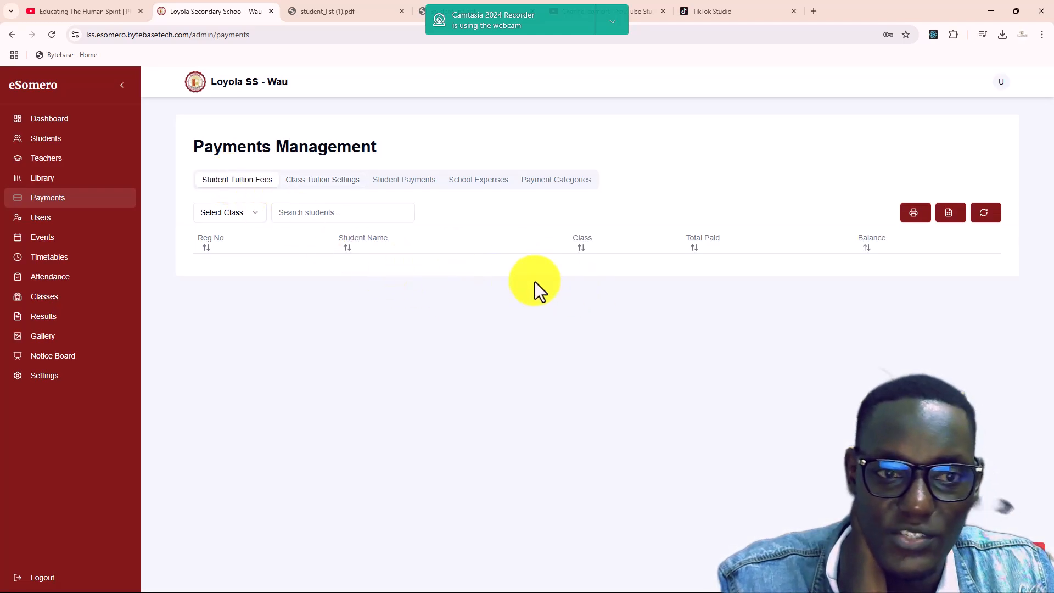
click(254, 215)
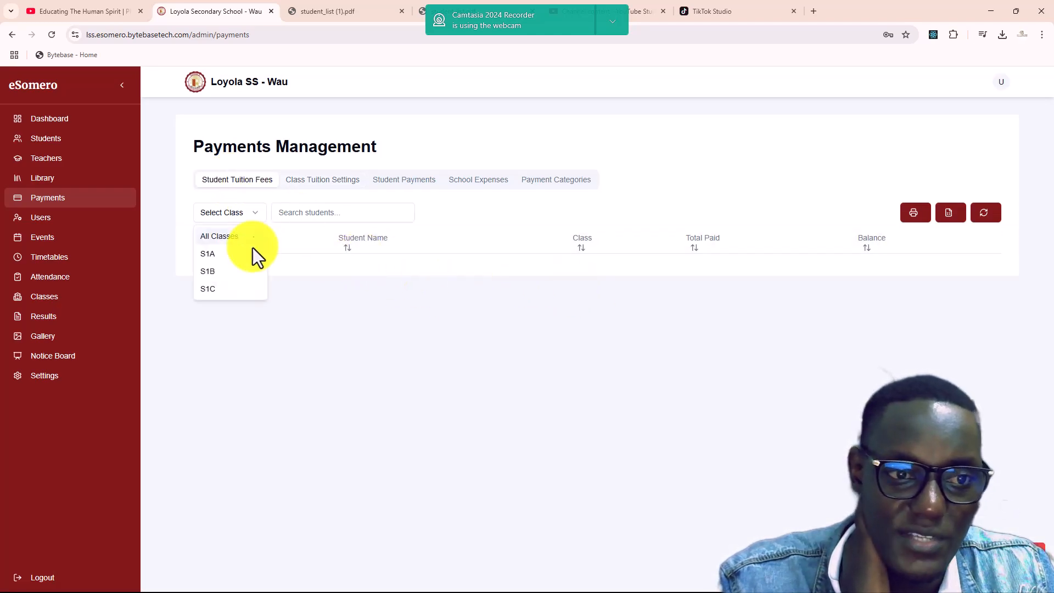
click(223, 255)
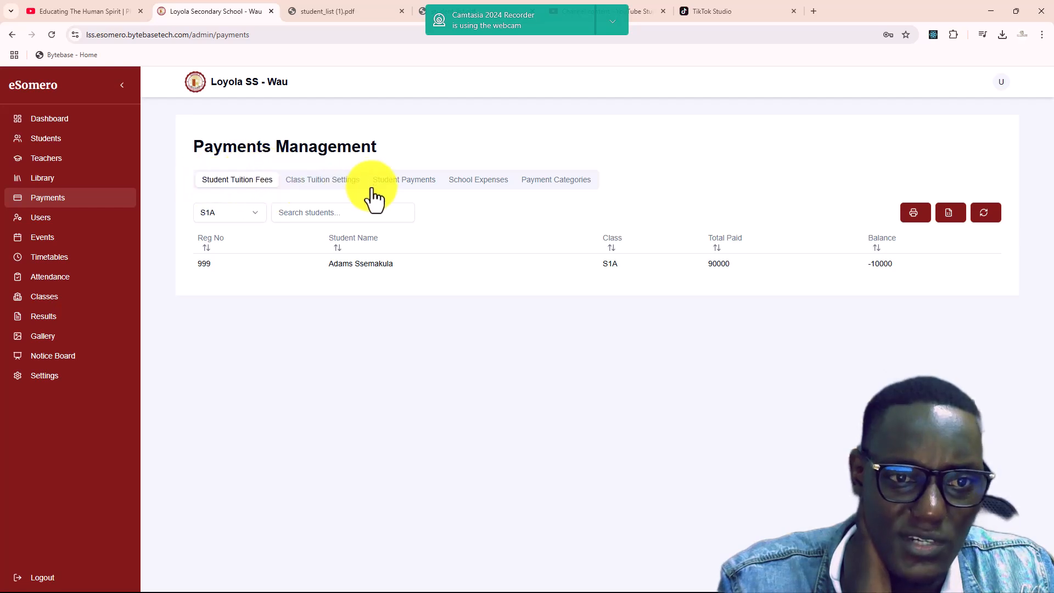
In the student payments, start a new payment for the third listed S1A student and set its category to Tuition
click(403, 183)
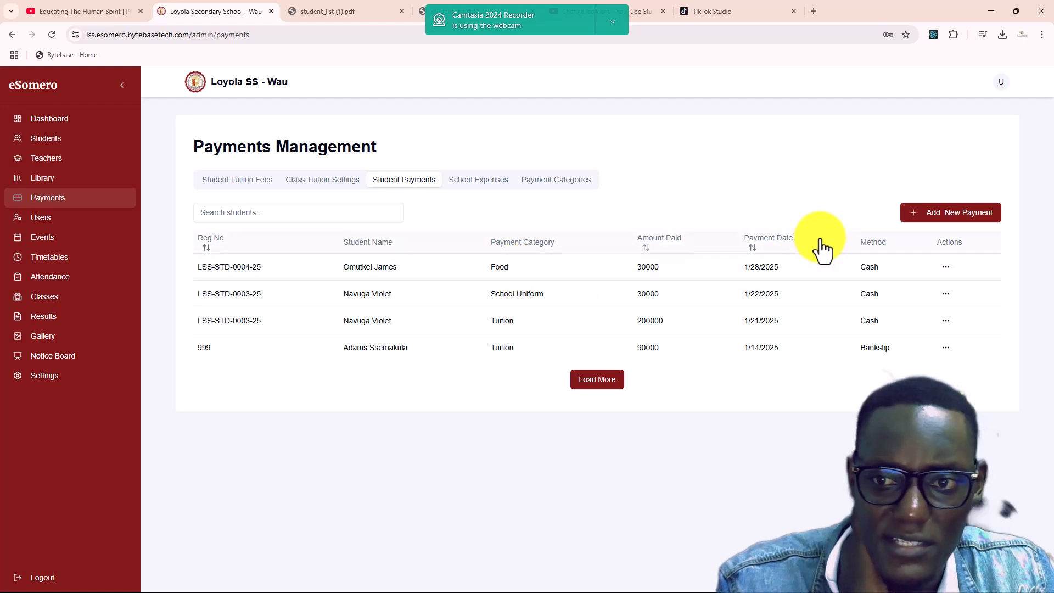
click(959, 213)
click(507, 268)
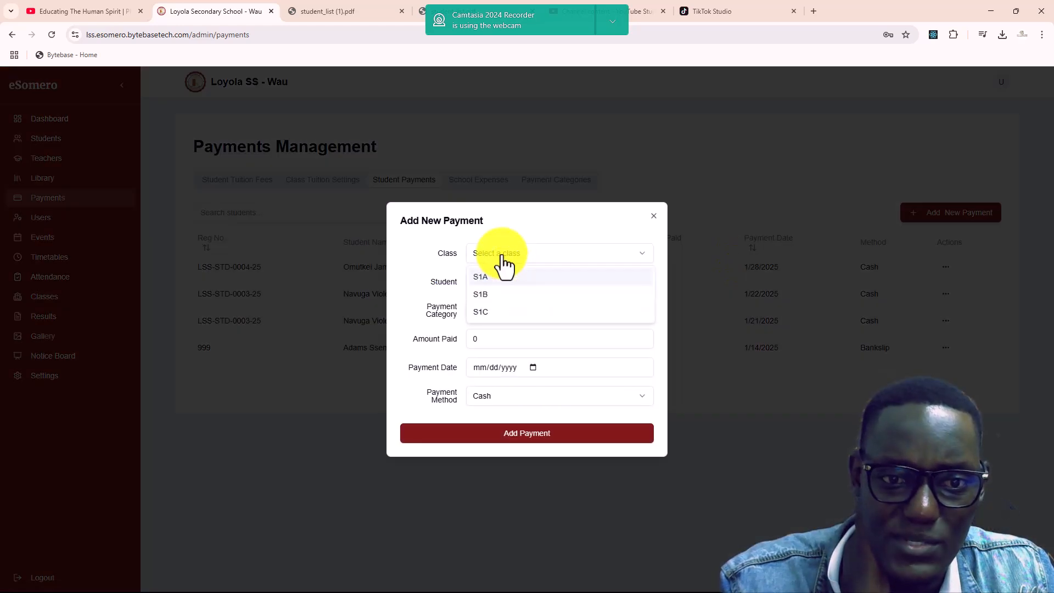
click(499, 278)
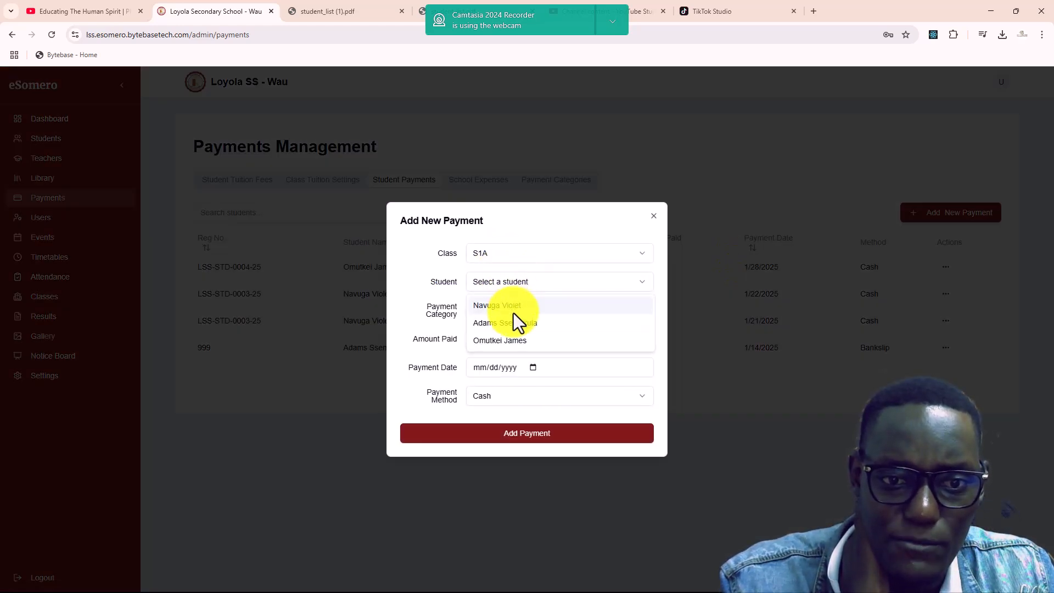
click(510, 339)
click(504, 313)
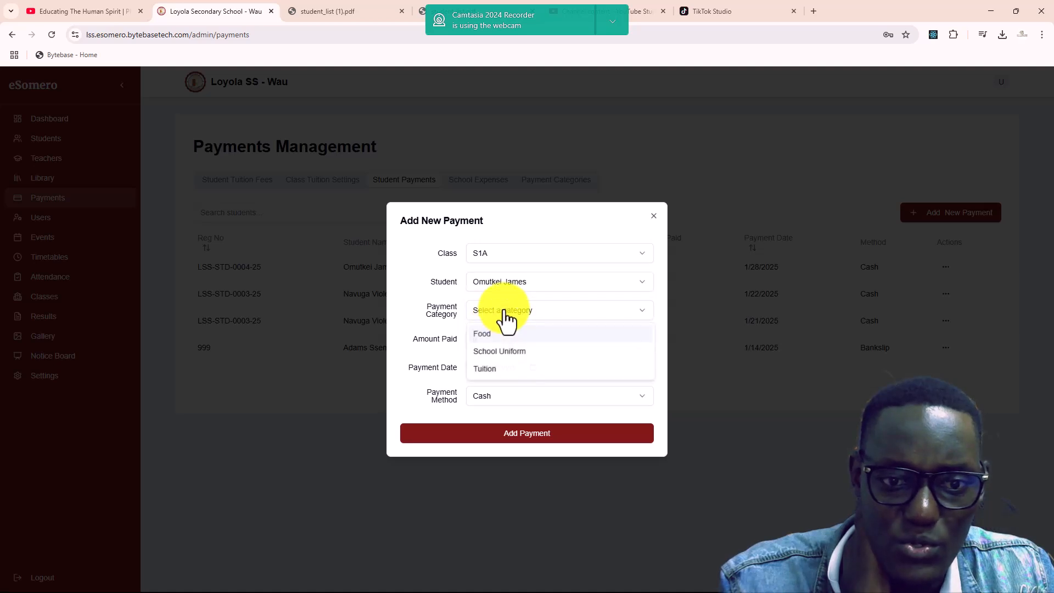
click(496, 370)
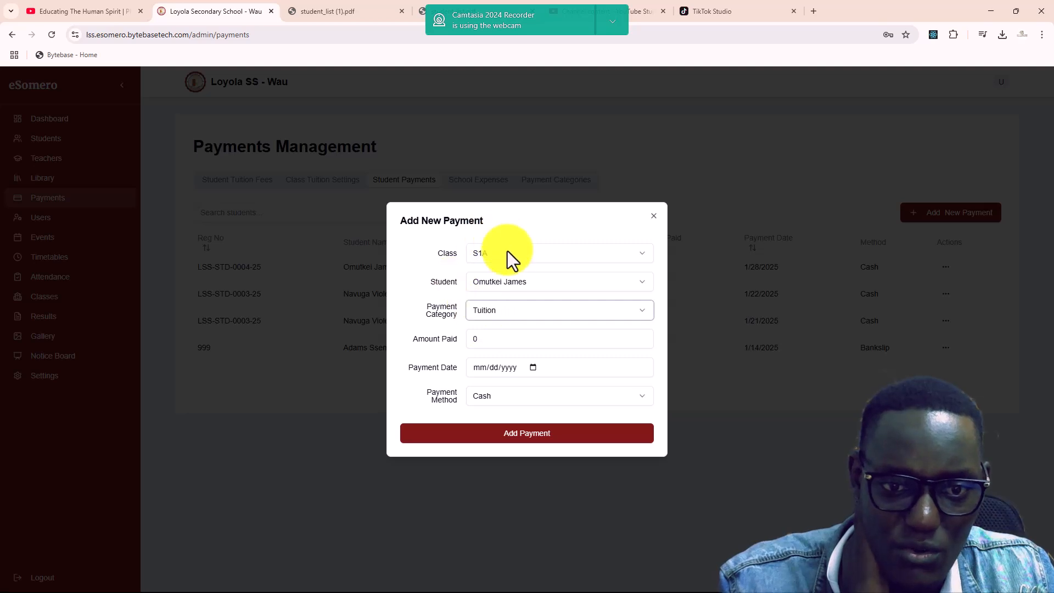
Set the tuition payment to 70000, dated 1/28/2025 and paid by Bankslip, add it and close the payment form
click(477, 340)
double_click(476, 341)
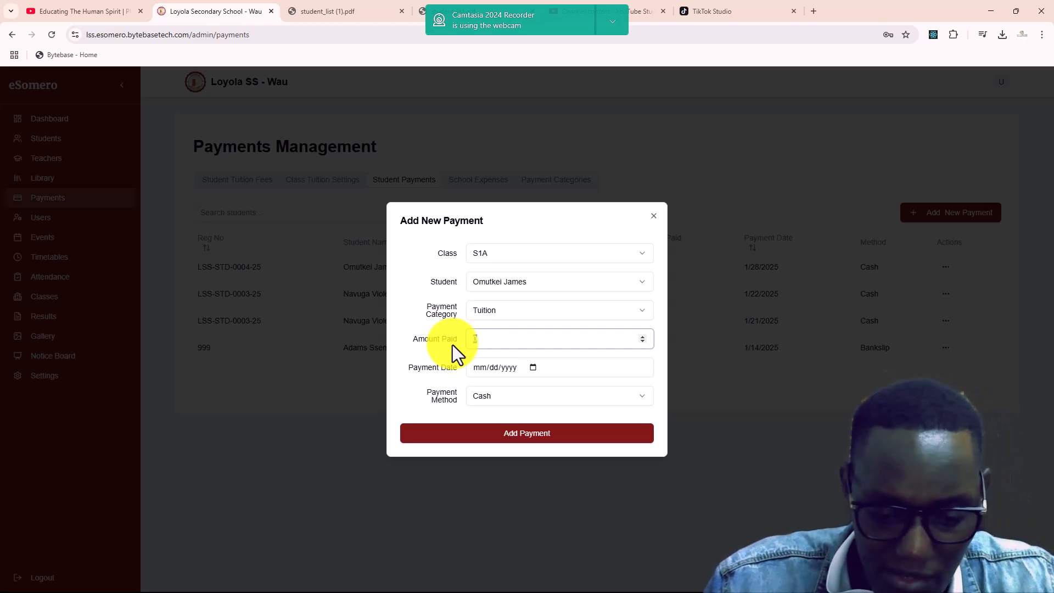
text(70000)
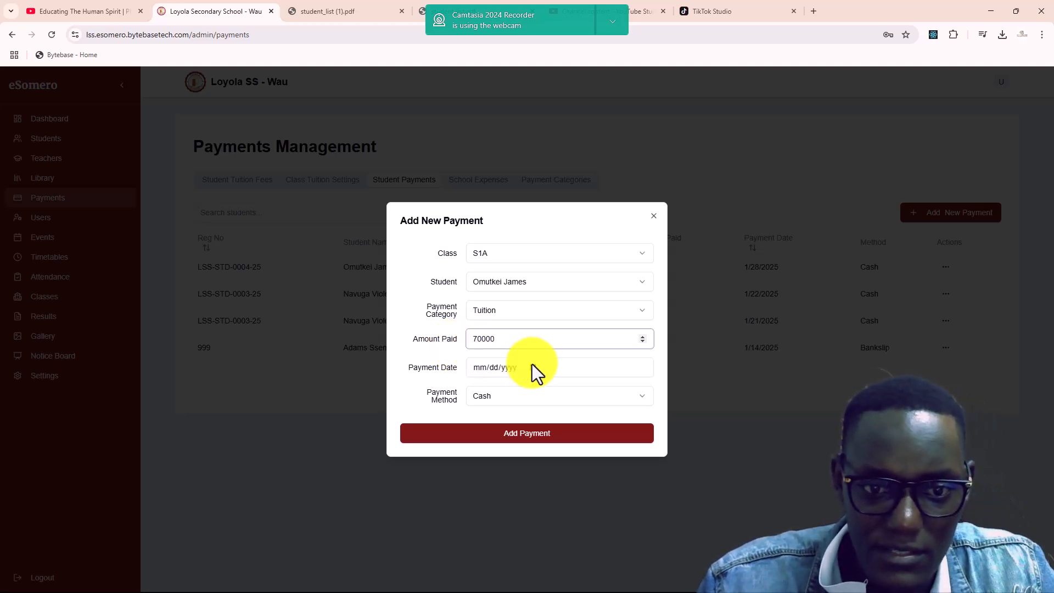
click(531, 368)
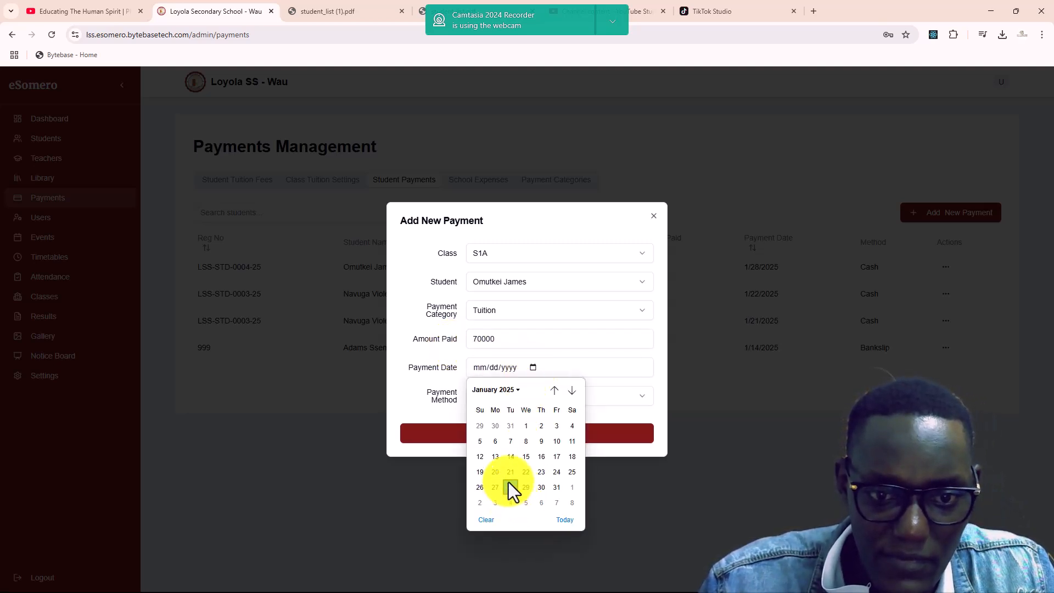
key(Escape)
click(481, 399)
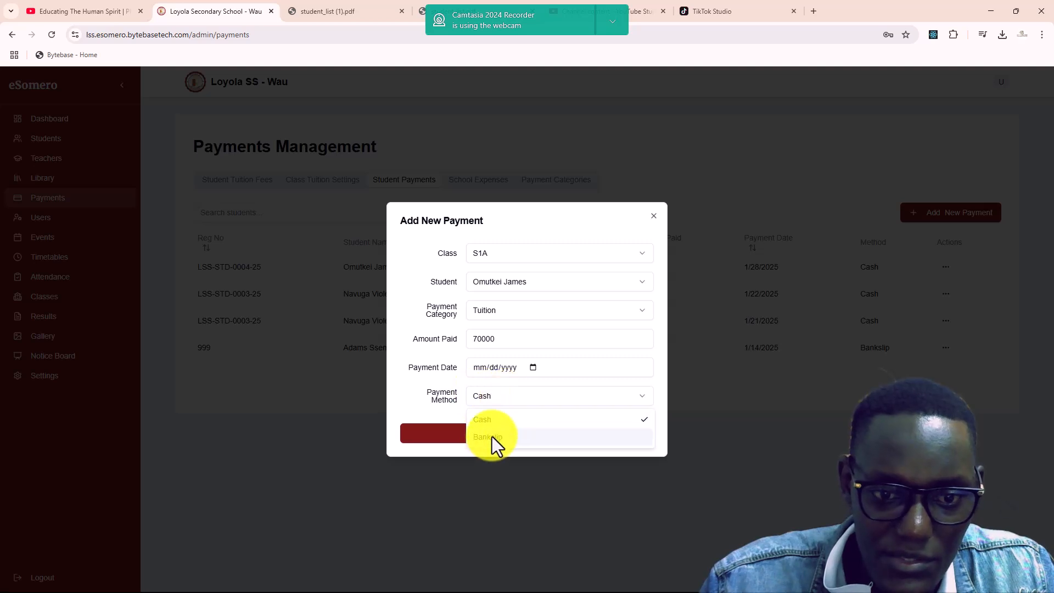
click(492, 436)
click(551, 437)
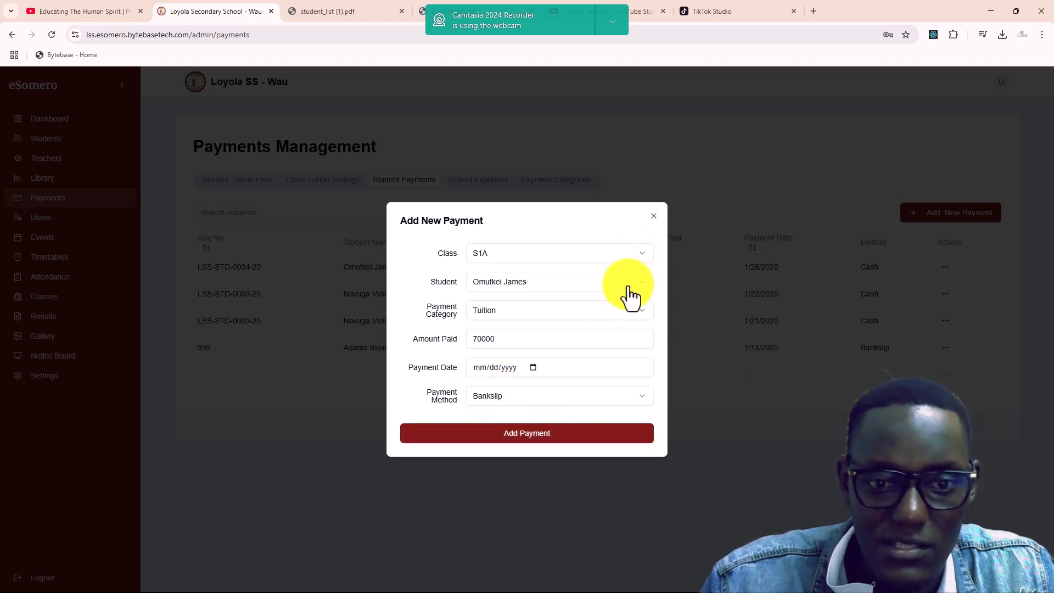
click(653, 217)
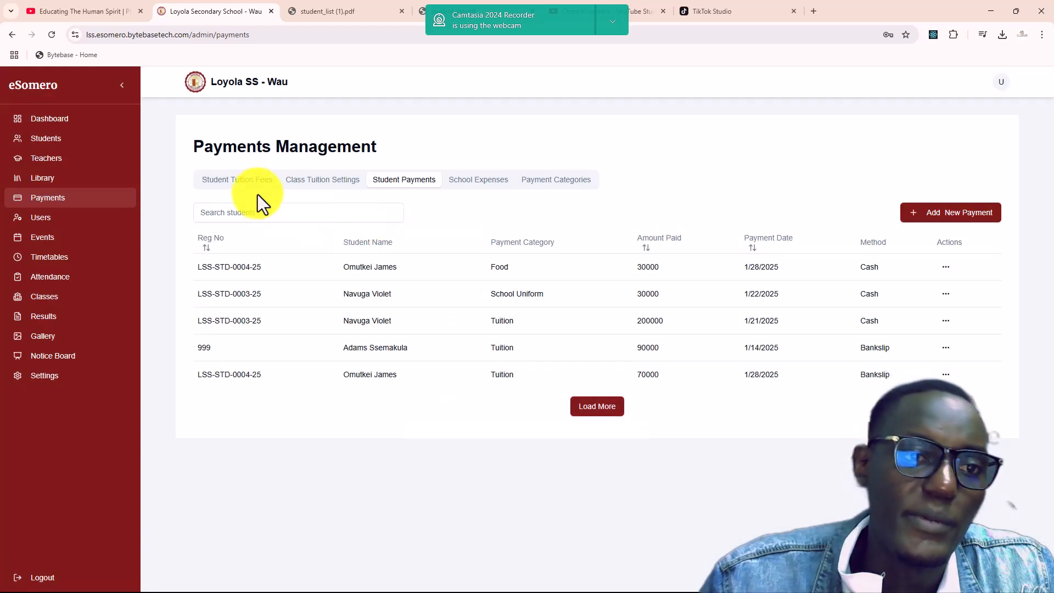
Filter the student tuition fees to class S1A and print the list to Adobe PDF
click(235, 184)
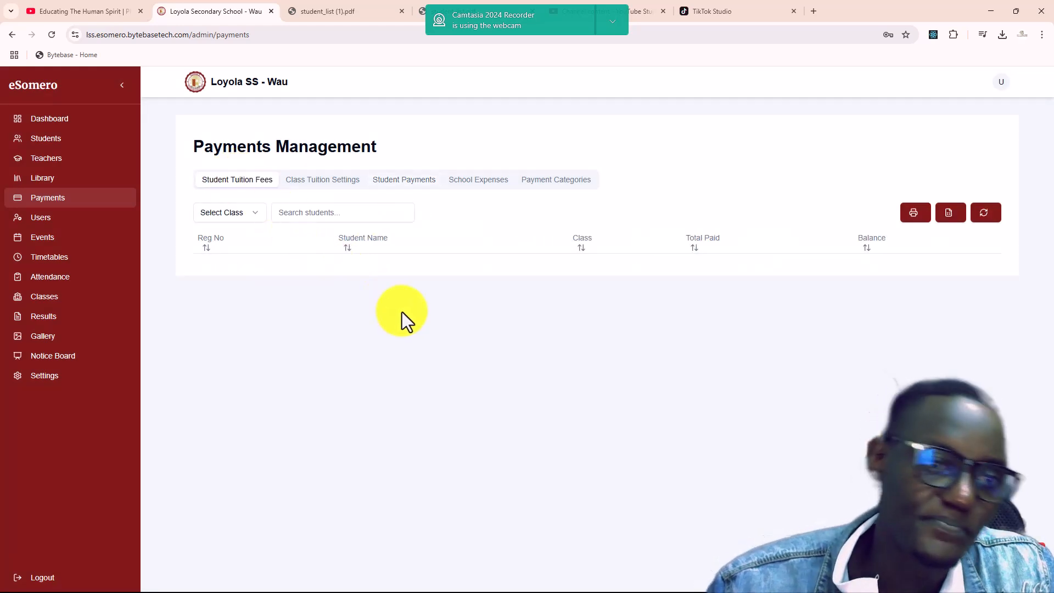
click(254, 214)
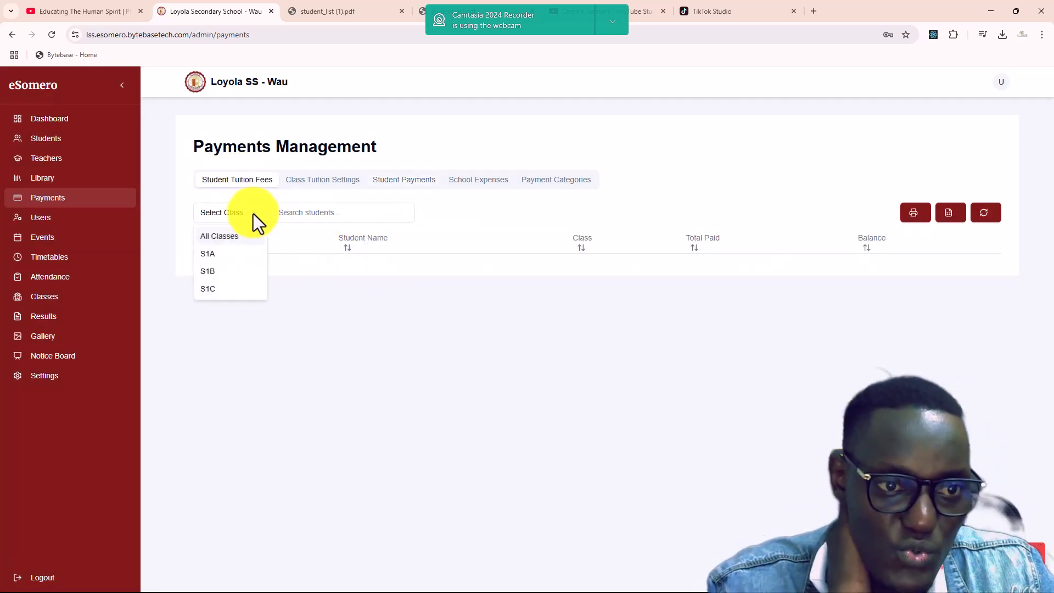
click(230, 253)
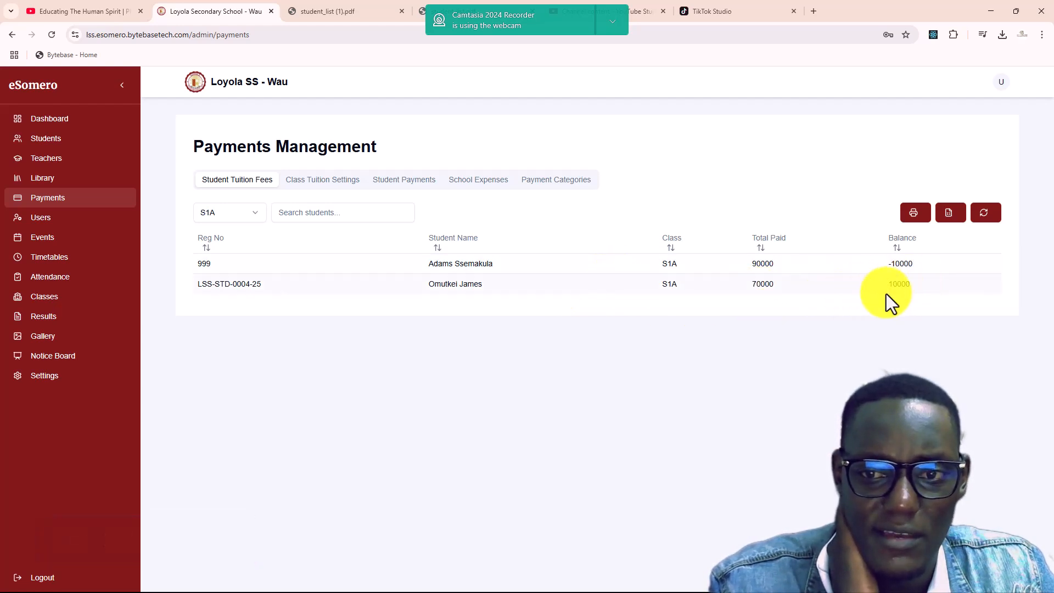
click(914, 215)
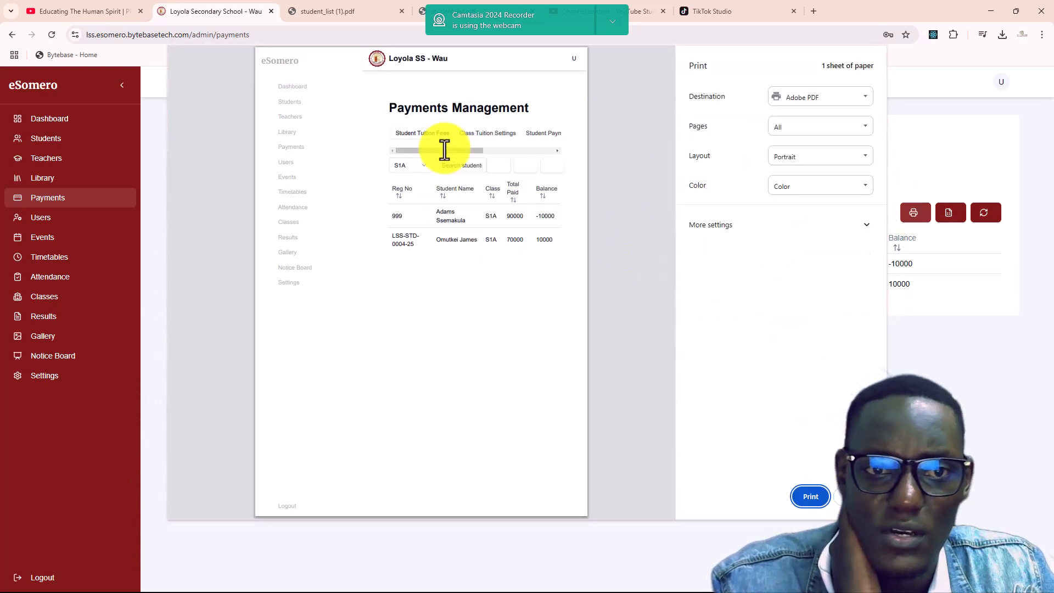
click(811, 497)
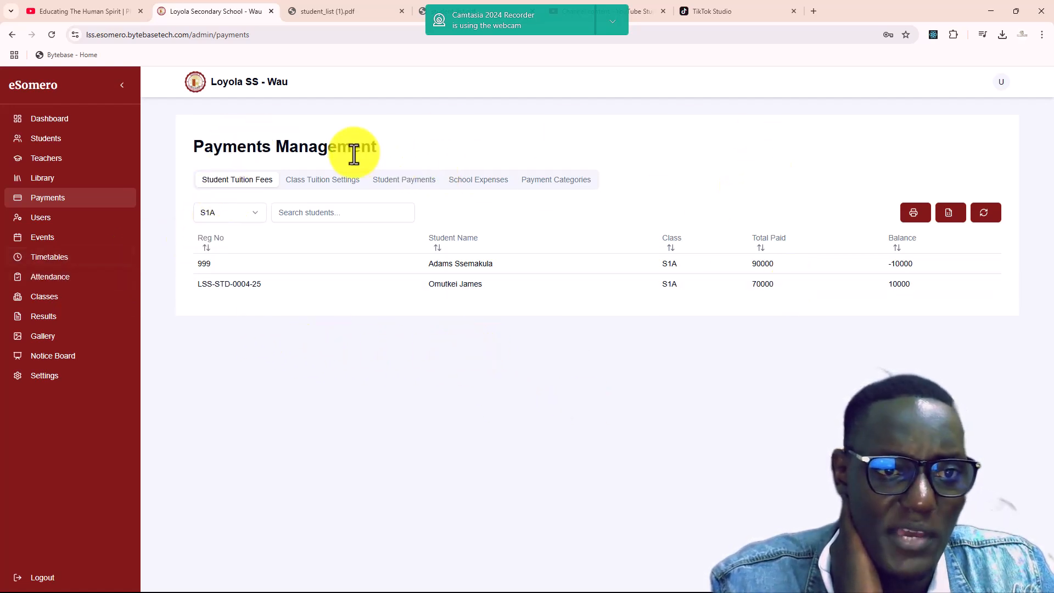
Examine the user accounts, the role codes in their login e-mails and the actions available for an account
click(60, 222)
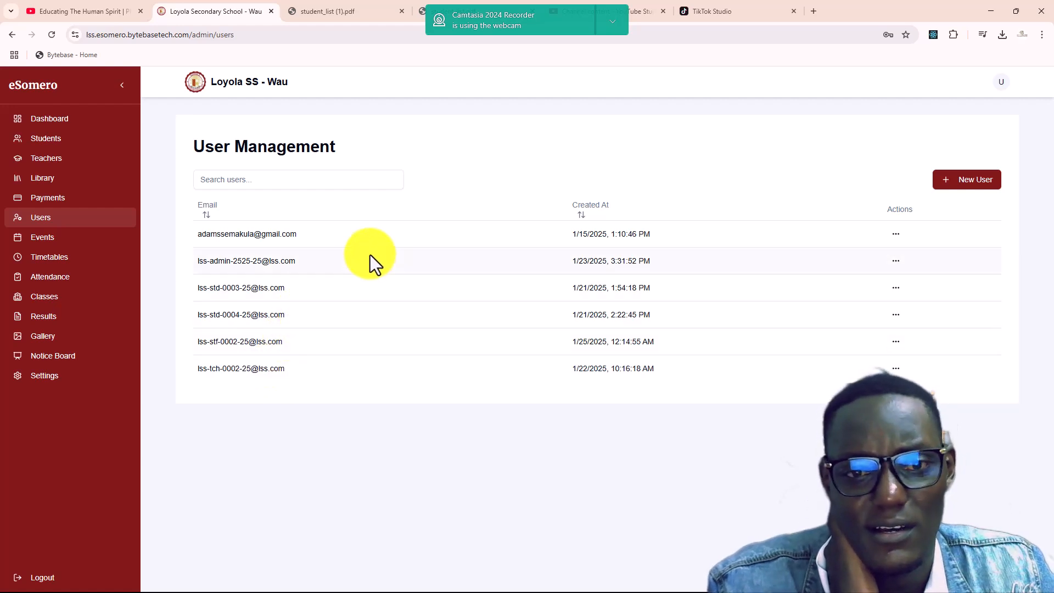
drag(209, 290, 220, 289)
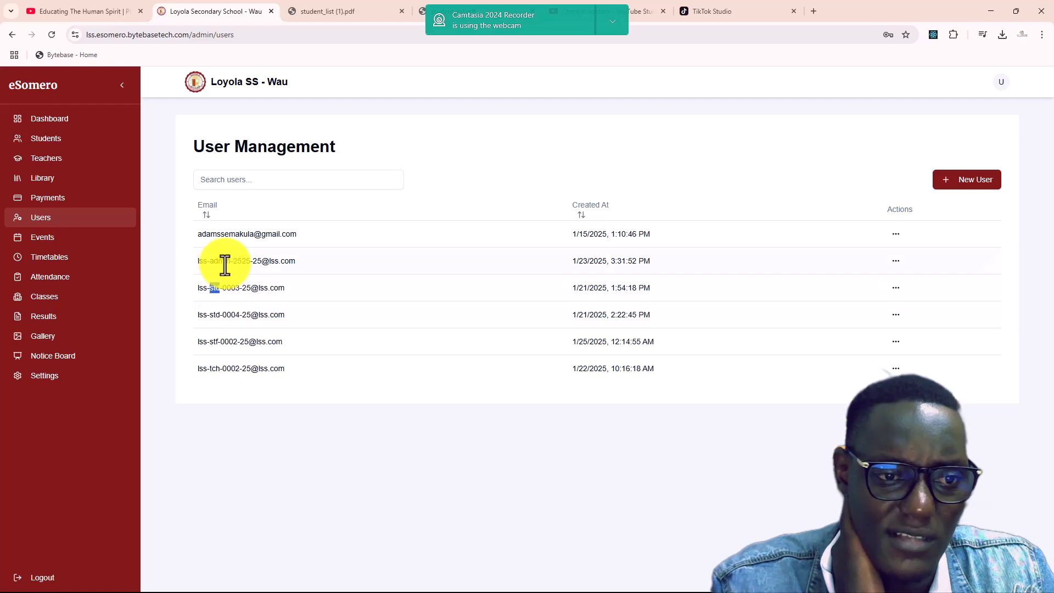
drag(209, 341, 218, 342)
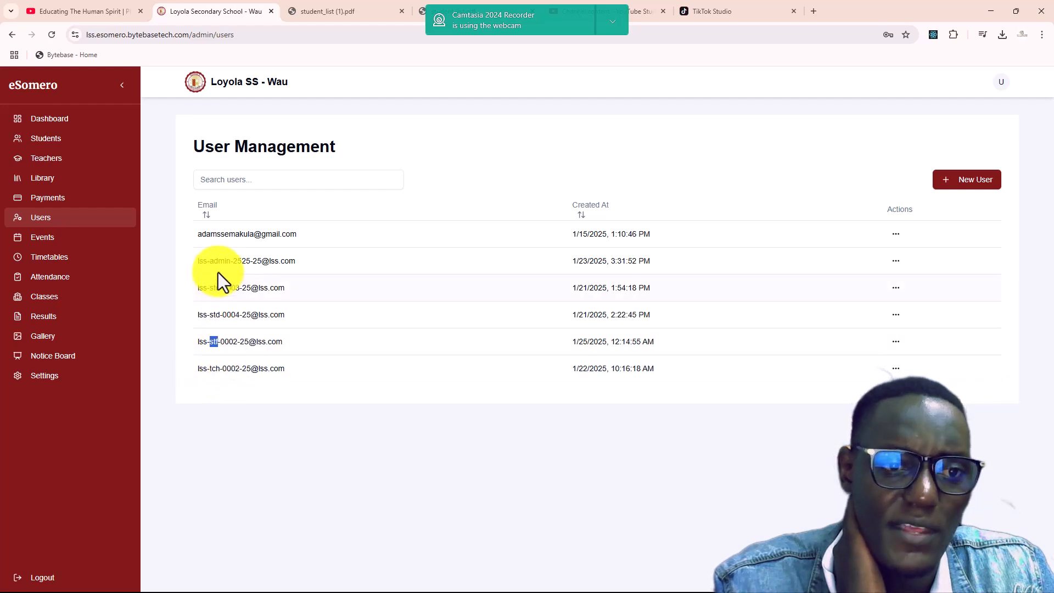
drag(209, 261, 232, 267)
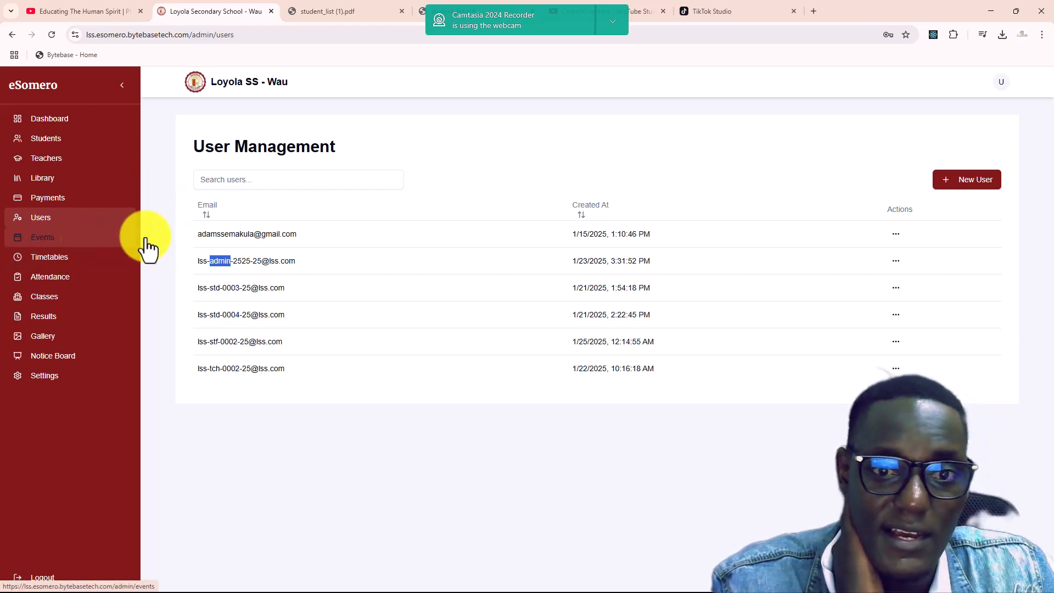
click(897, 234)
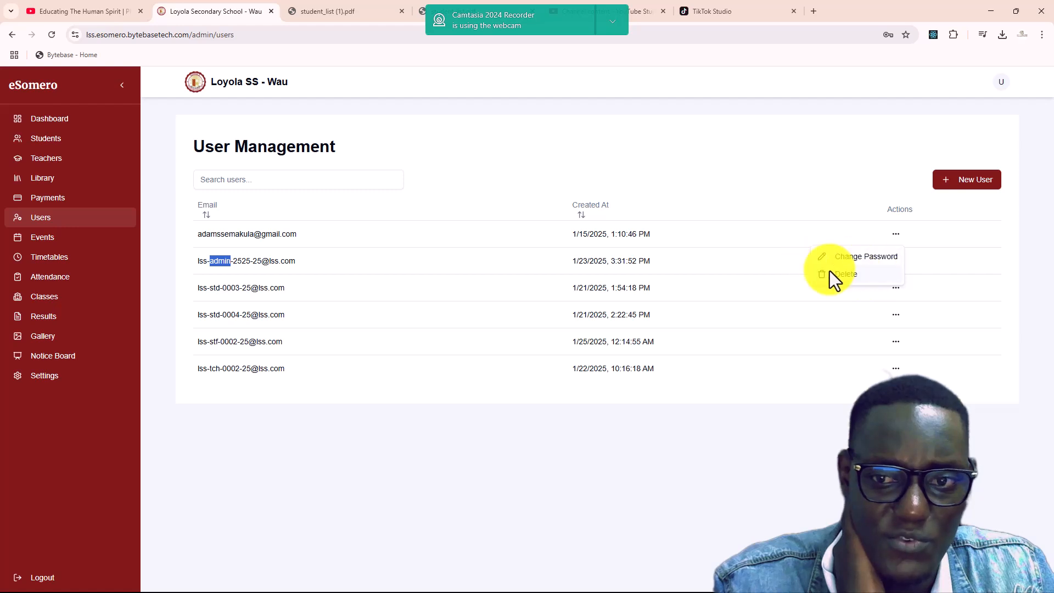
click(928, 205)
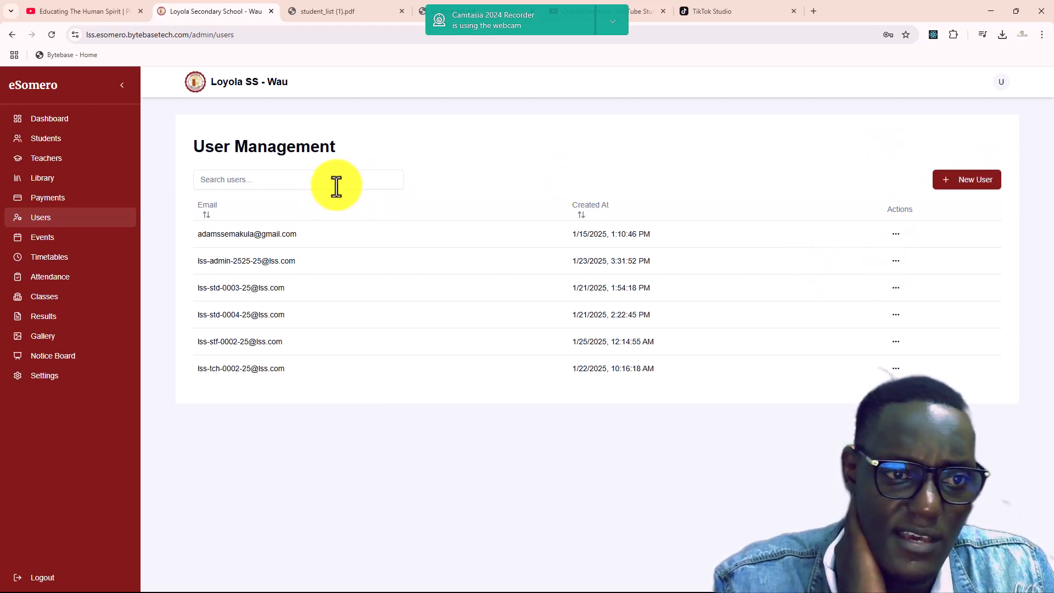
click(255, 180)
Examine the school events, the event creation form and the actions available for the Loyola day 2025 event
click(51, 236)
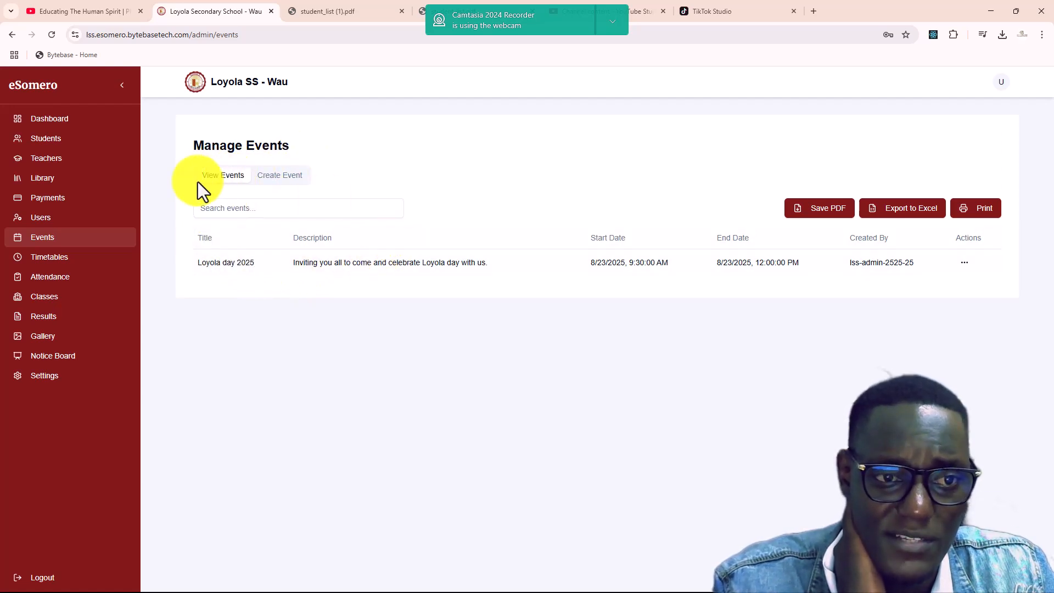
click(275, 178)
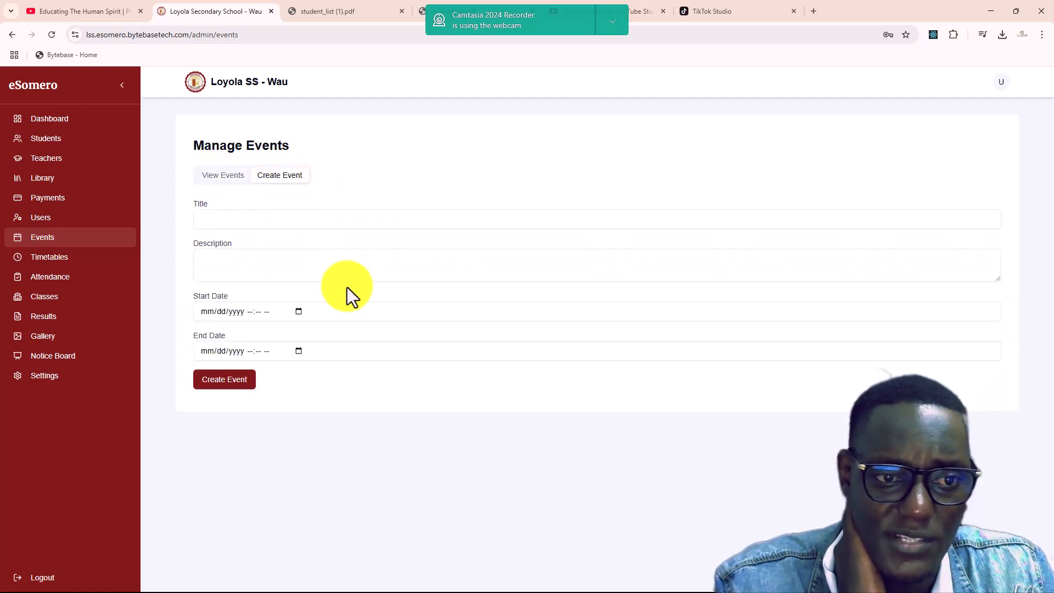
click(226, 177)
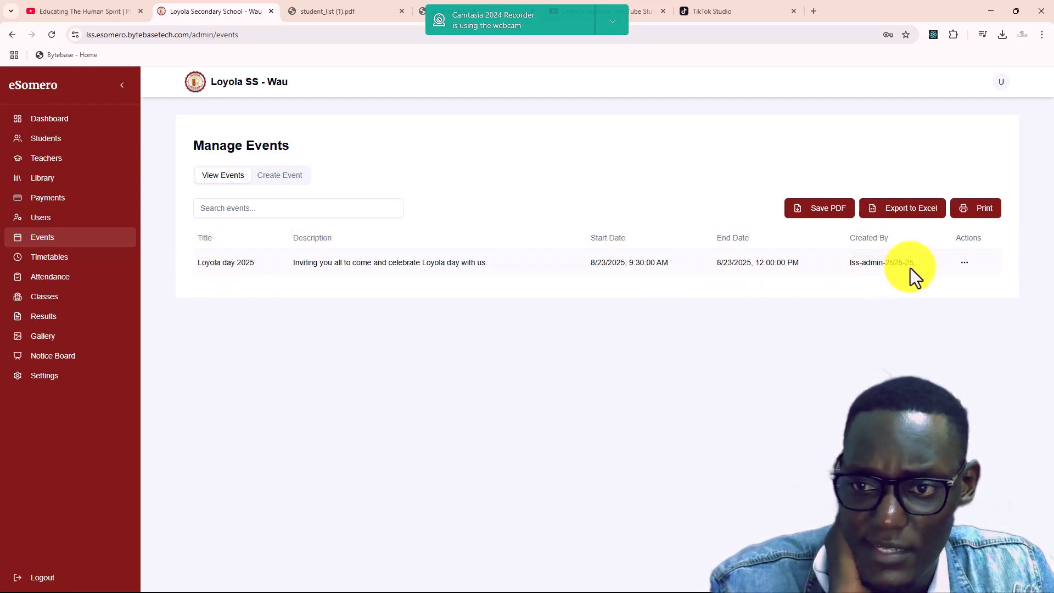
click(964, 263)
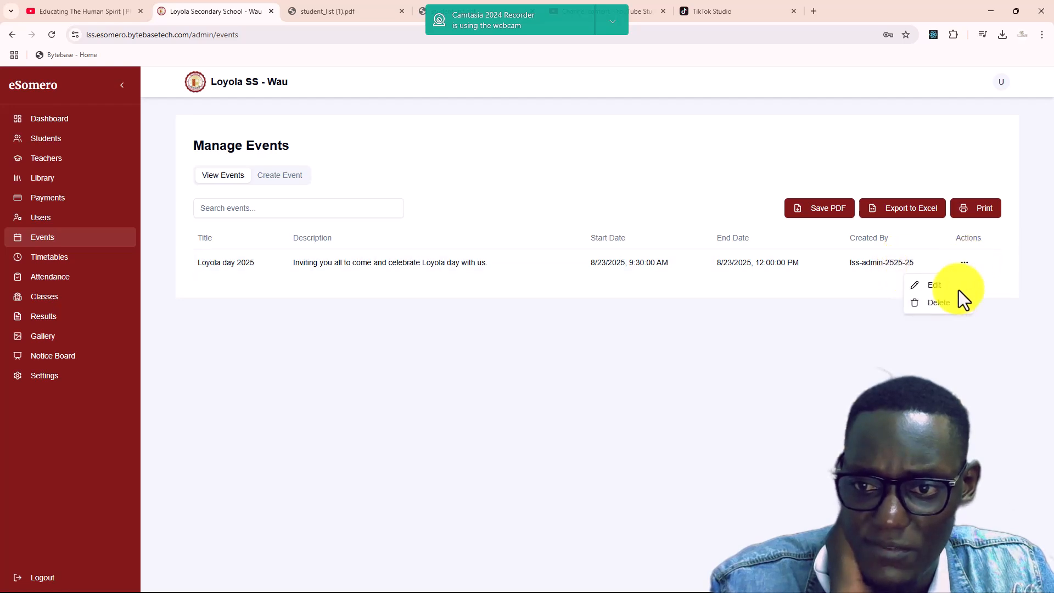
click(875, 302)
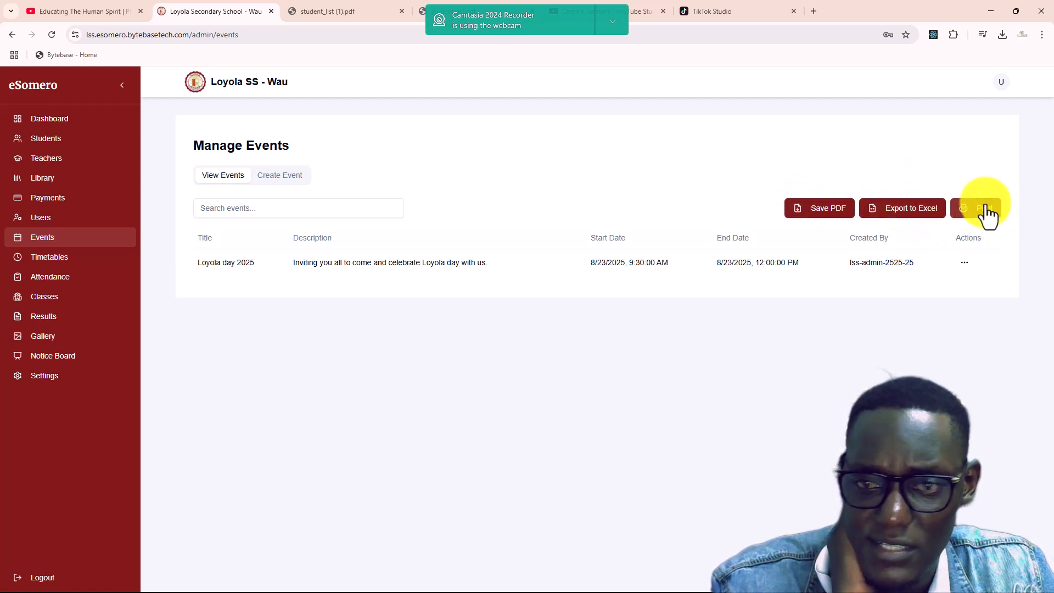
View the class timetable of S1A in the timetable management
click(57, 258)
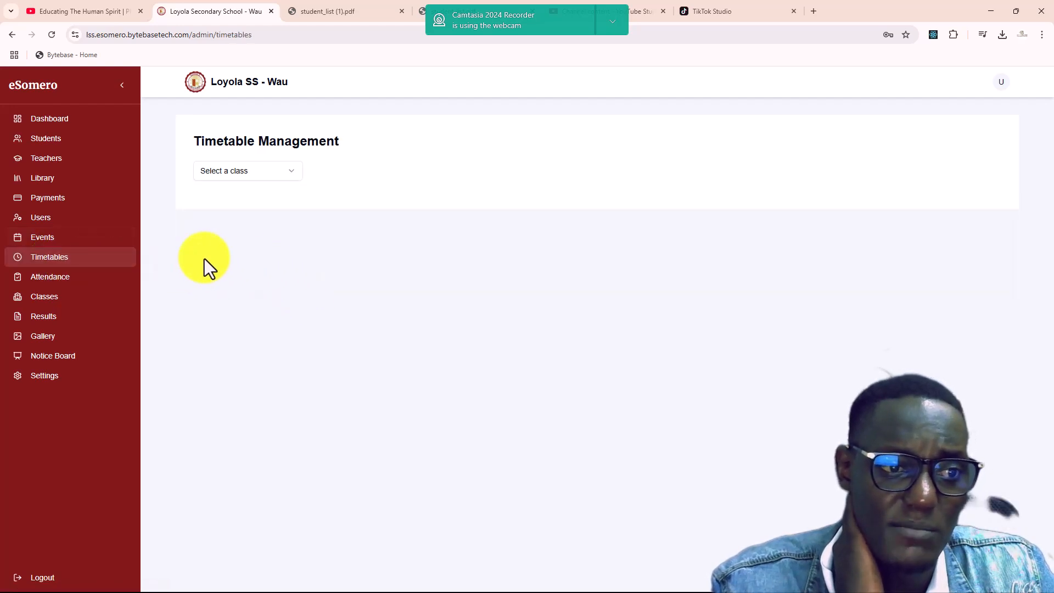
click(289, 171)
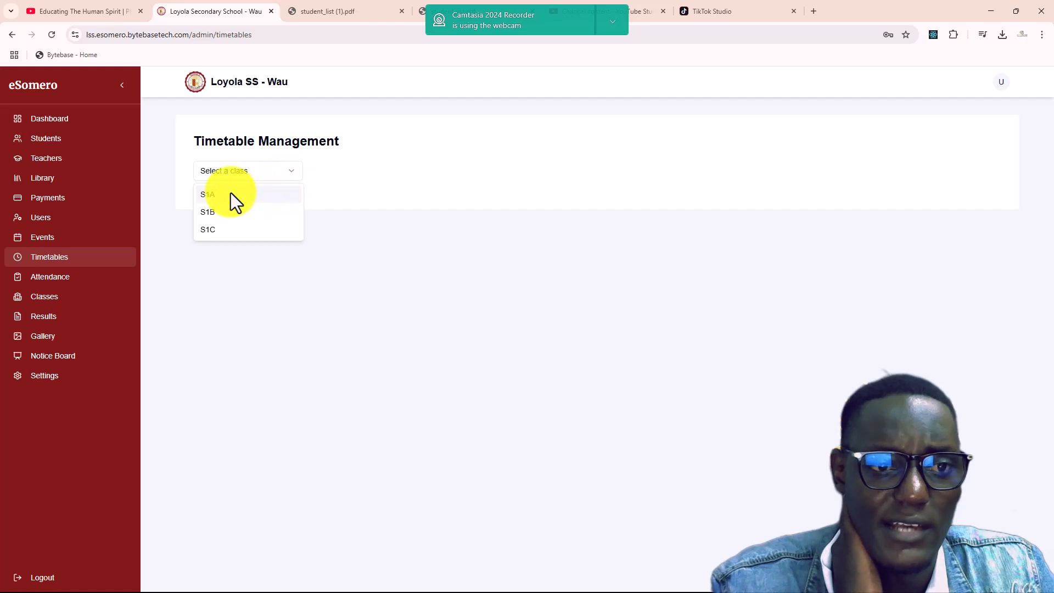
click(231, 194)
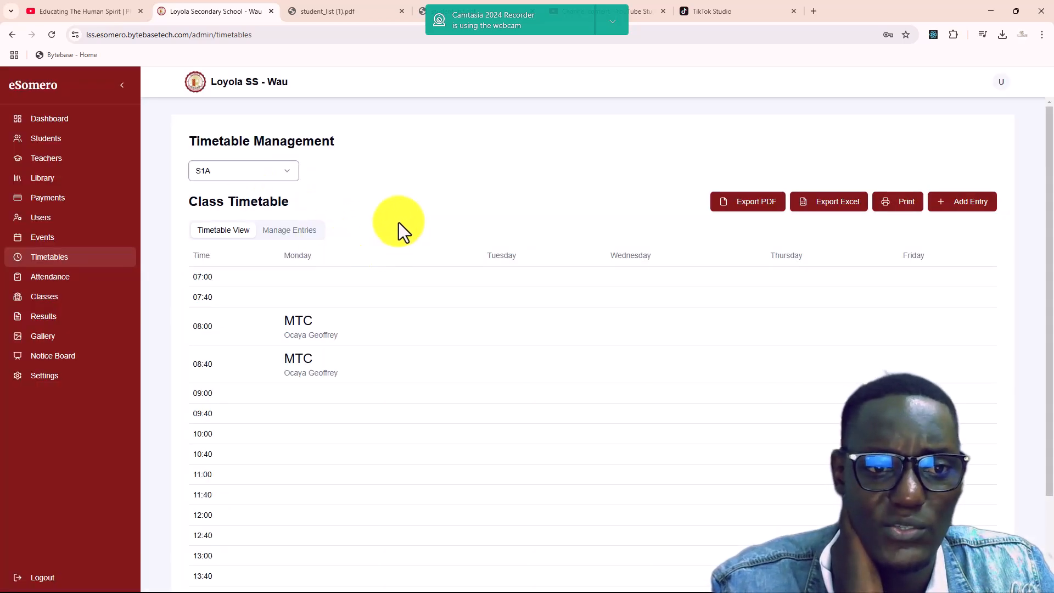
scroll(399, 223, down, 2)
scroll(329, 250, up, 2)
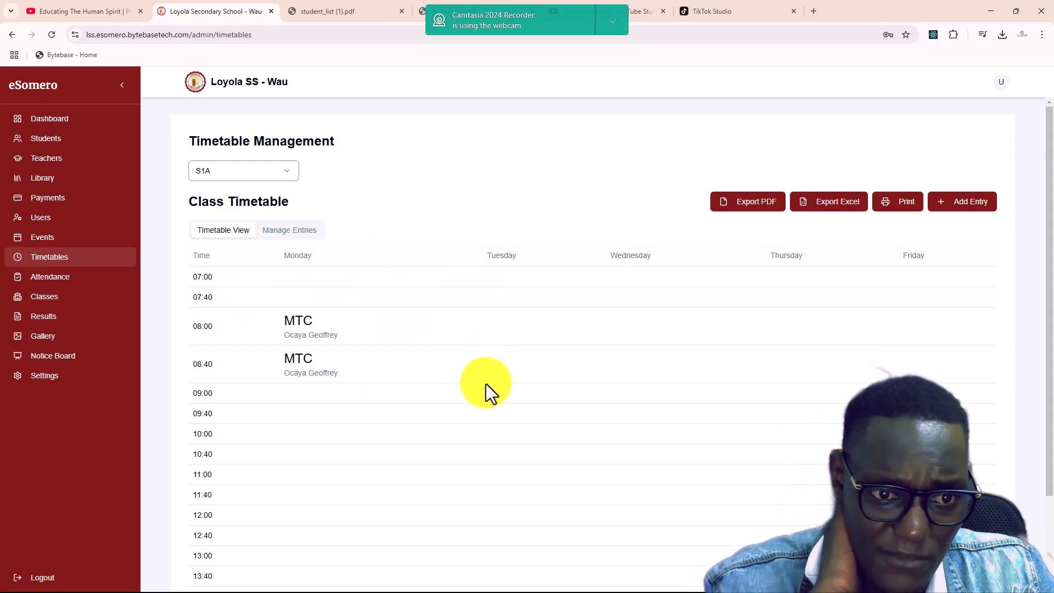
Compare the S1A timetable grid with its list of manageable entries
click(286, 233)
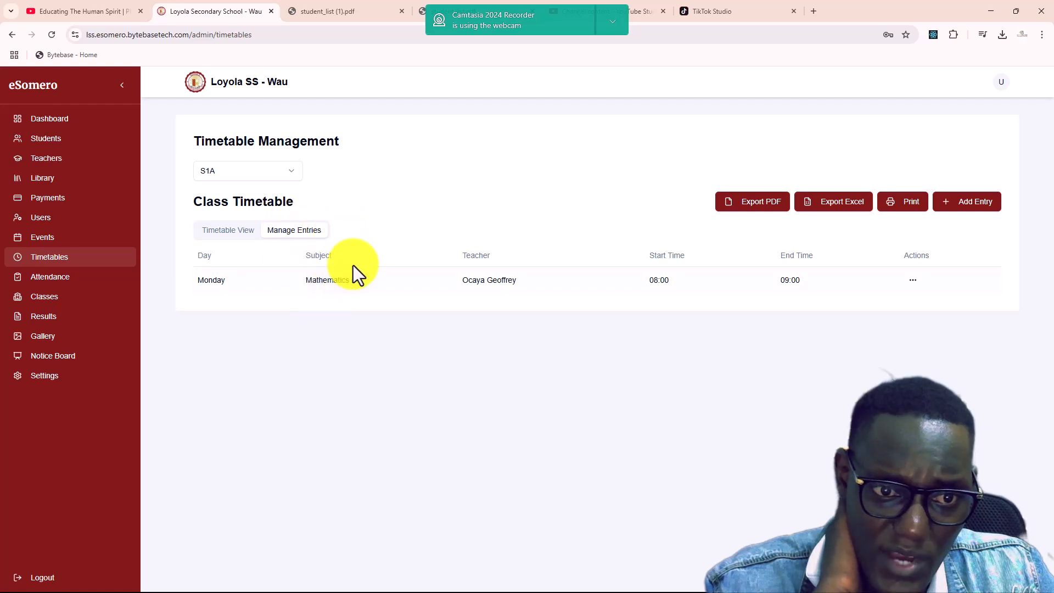
click(223, 234)
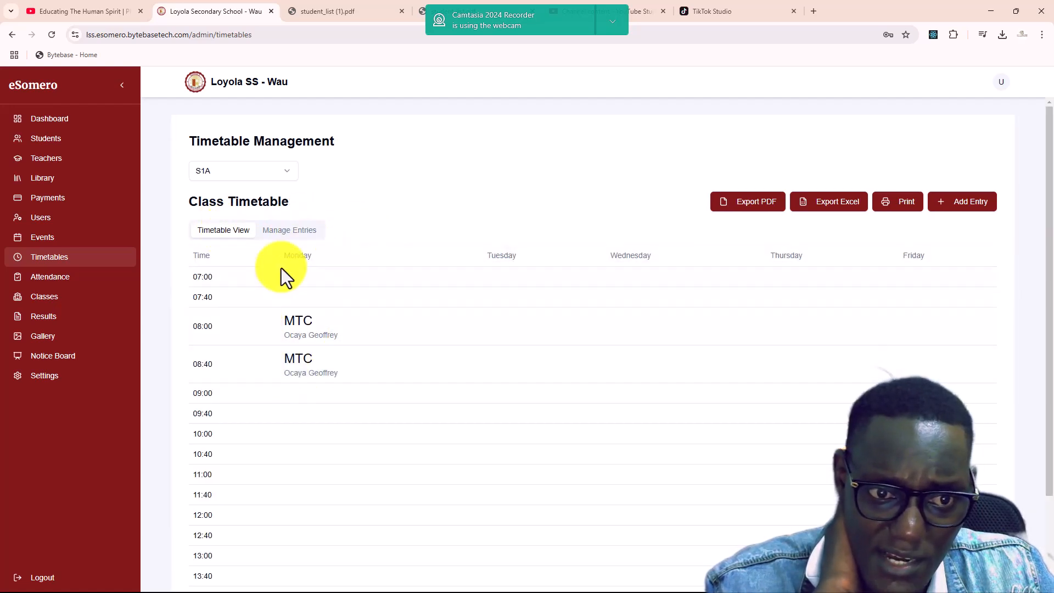
click(290, 232)
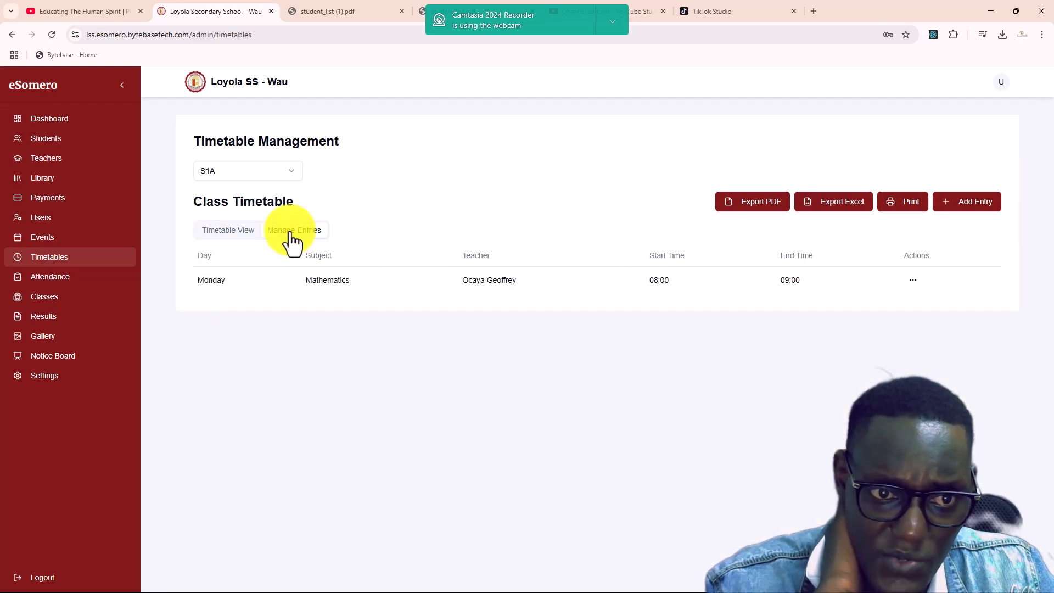
Start a new S1A timetable entry for Computer on Monday, assigning the teacher who does not teach the Mathematics lesson
click(973, 203)
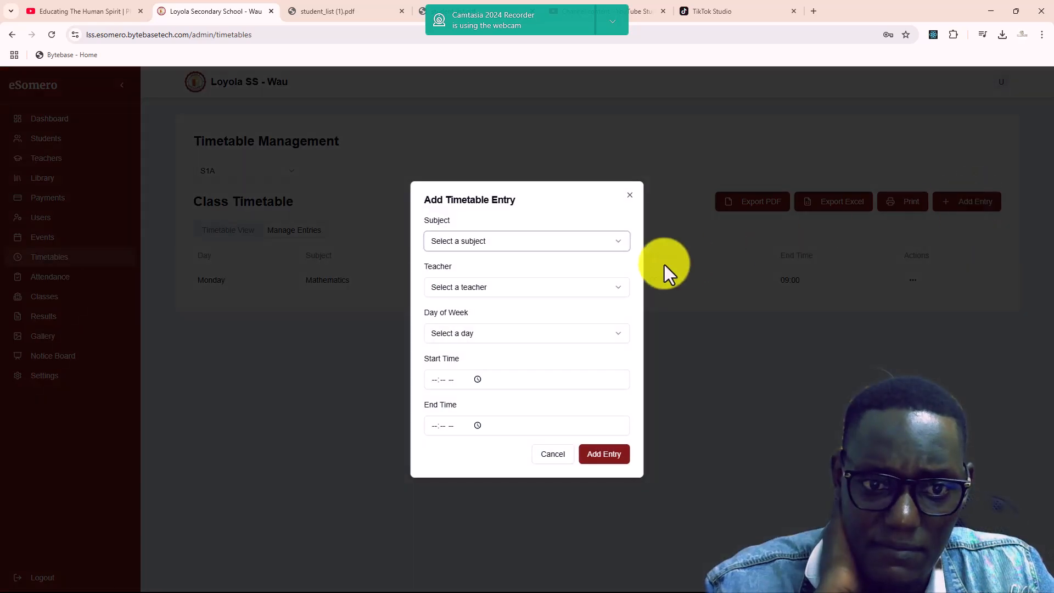
click(511, 246)
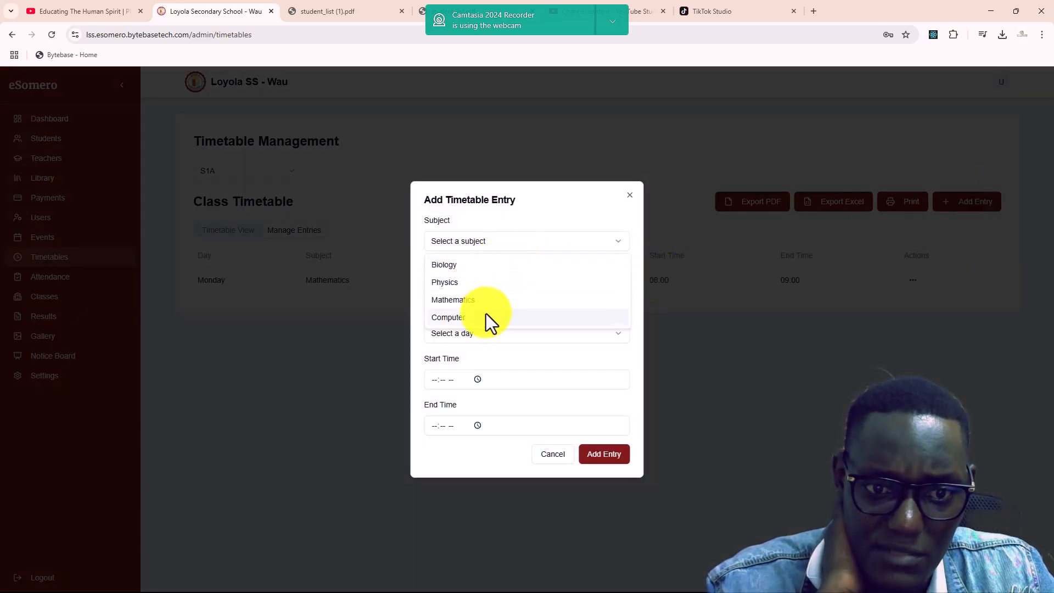
click(486, 316)
click(539, 291)
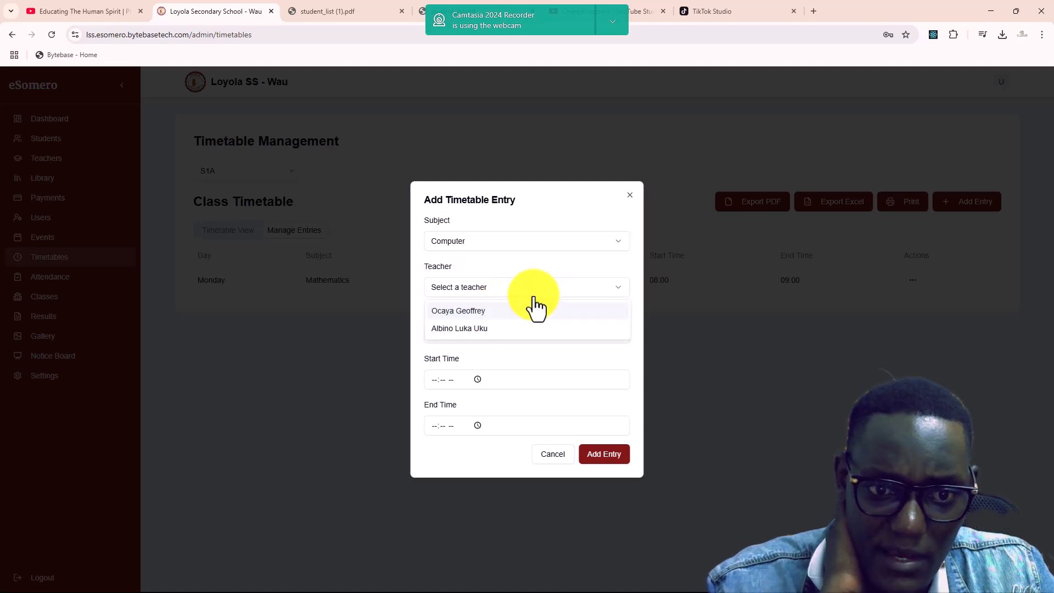
click(483, 243)
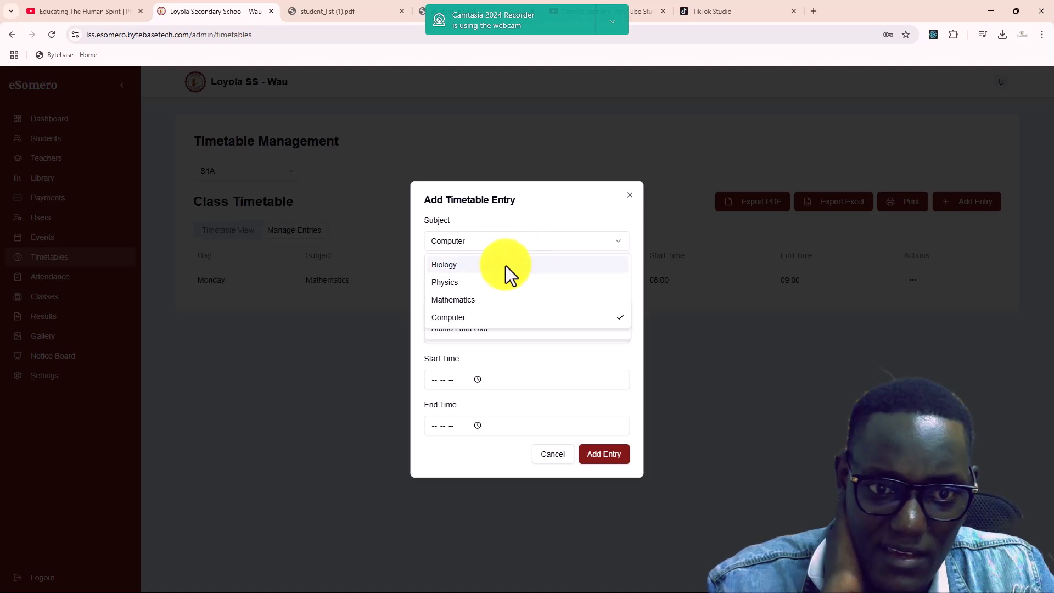
click(469, 317)
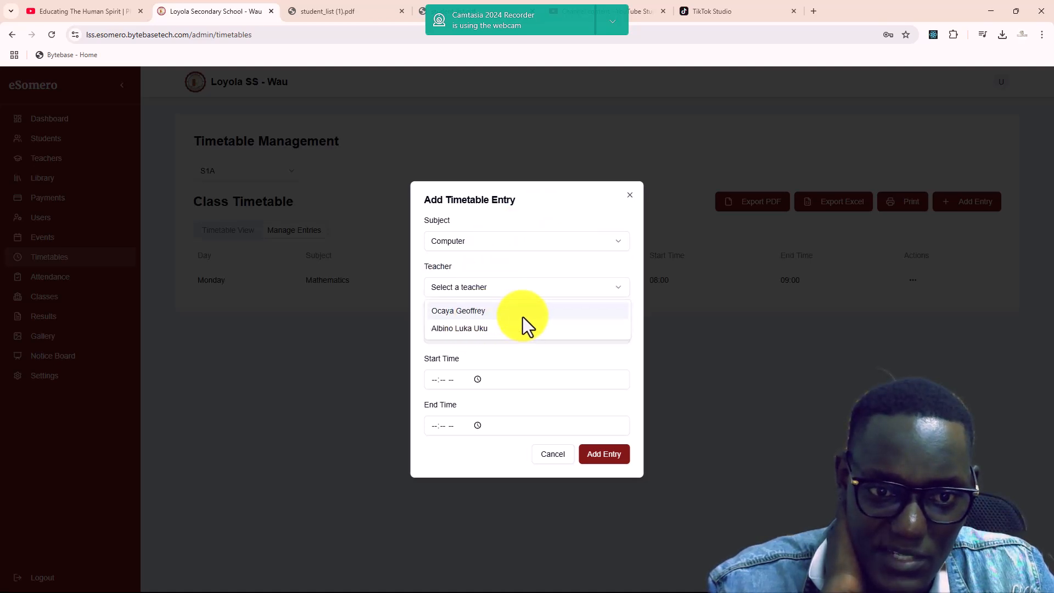
click(475, 329)
click(441, 336)
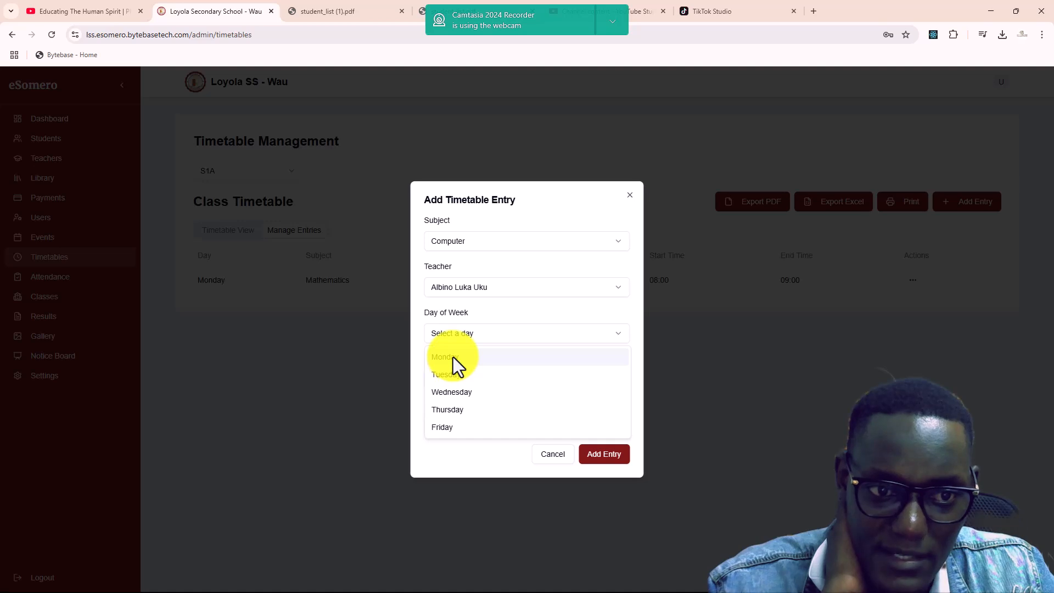
click(453, 357)
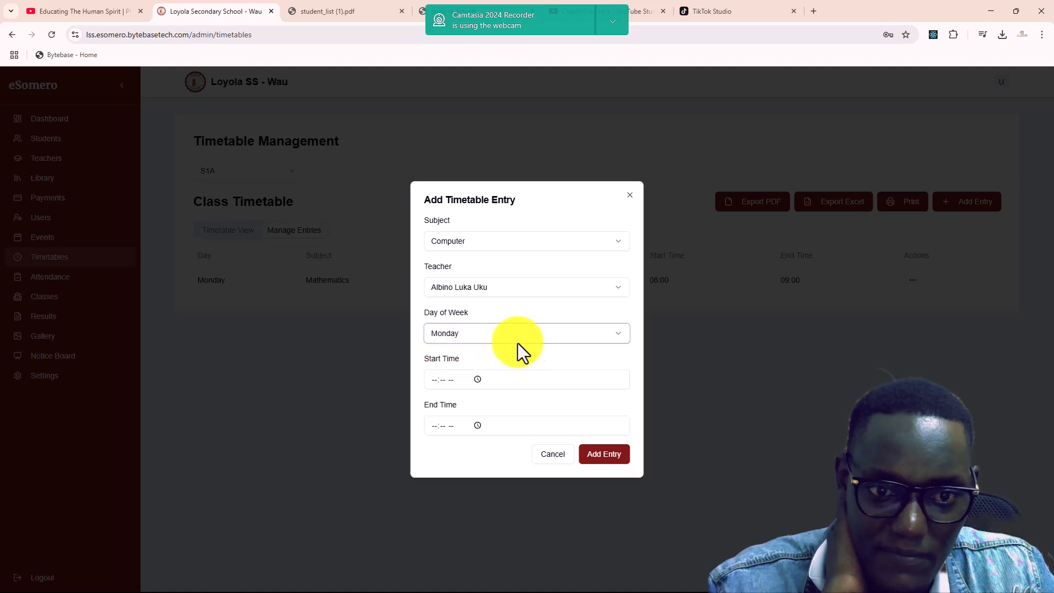
Set the start time of the new Computer entry to 10:00 AM
click(476, 379)
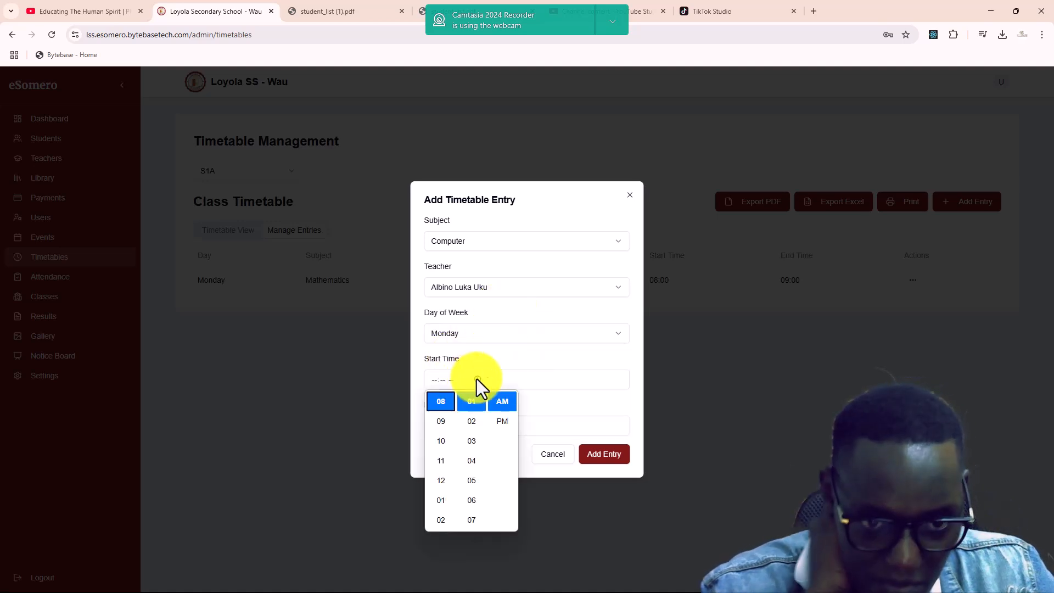
click(441, 442)
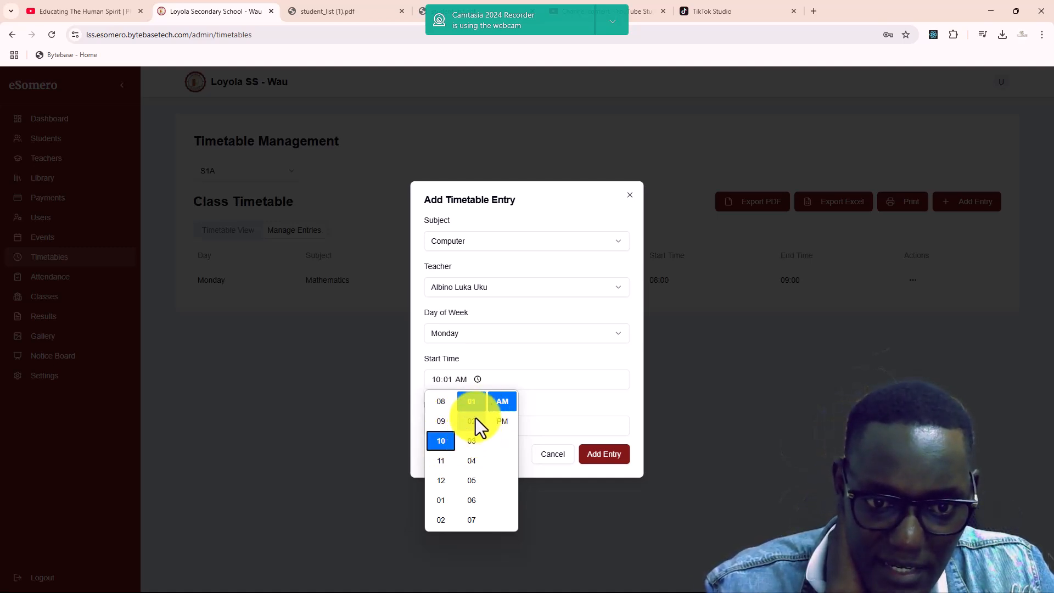
scroll(476, 434, up, 2)
click(472, 491)
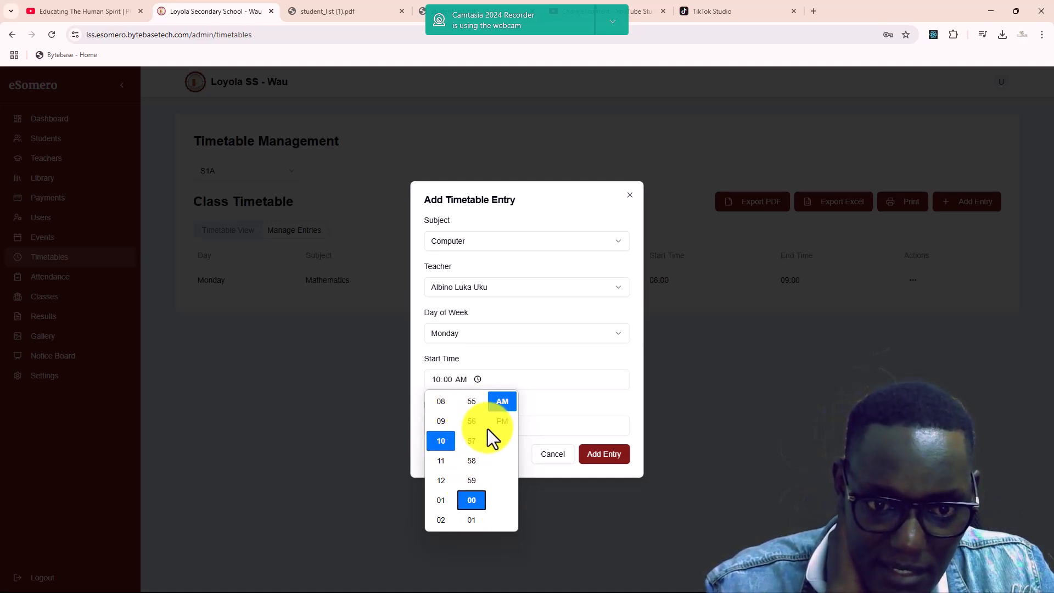
click(505, 403)
click(541, 387)
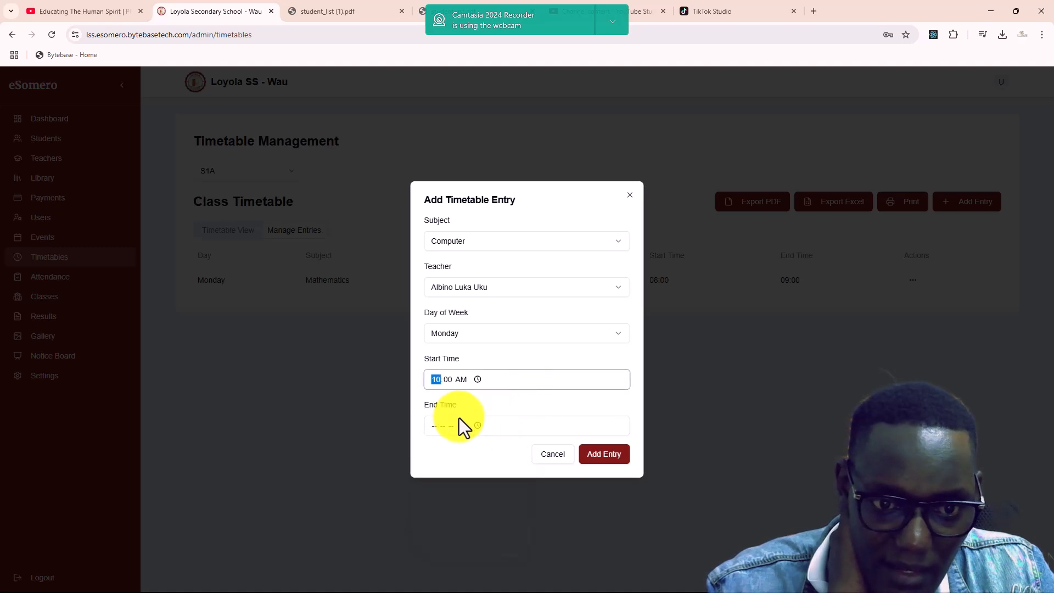
Set the Computer entry's end time to 11:02 AM and add the entry to the timetable
click(478, 426)
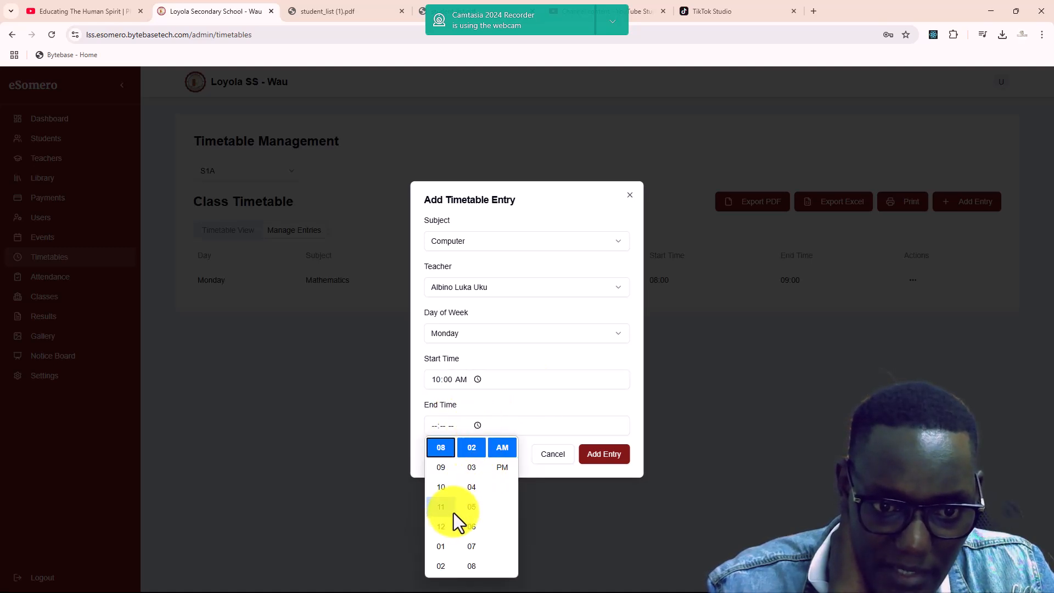
click(440, 506)
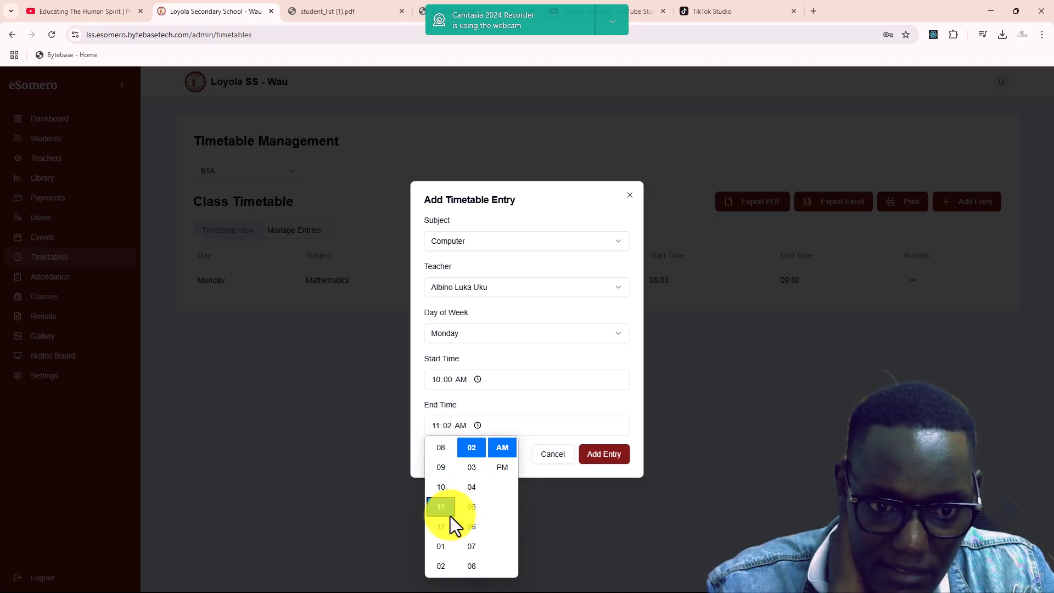
scroll(473, 482, up, 3)
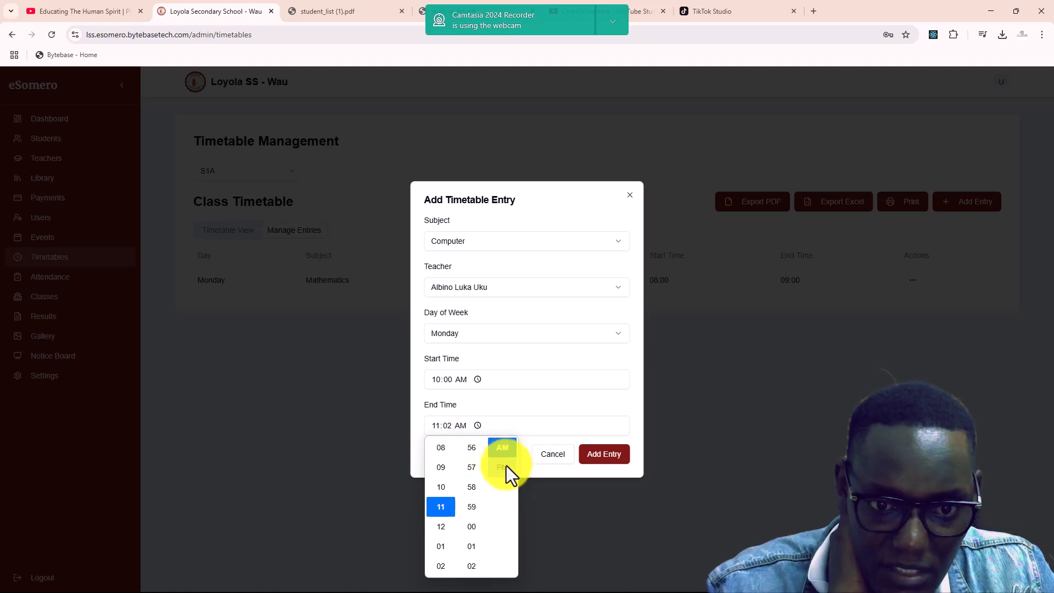
click(528, 429)
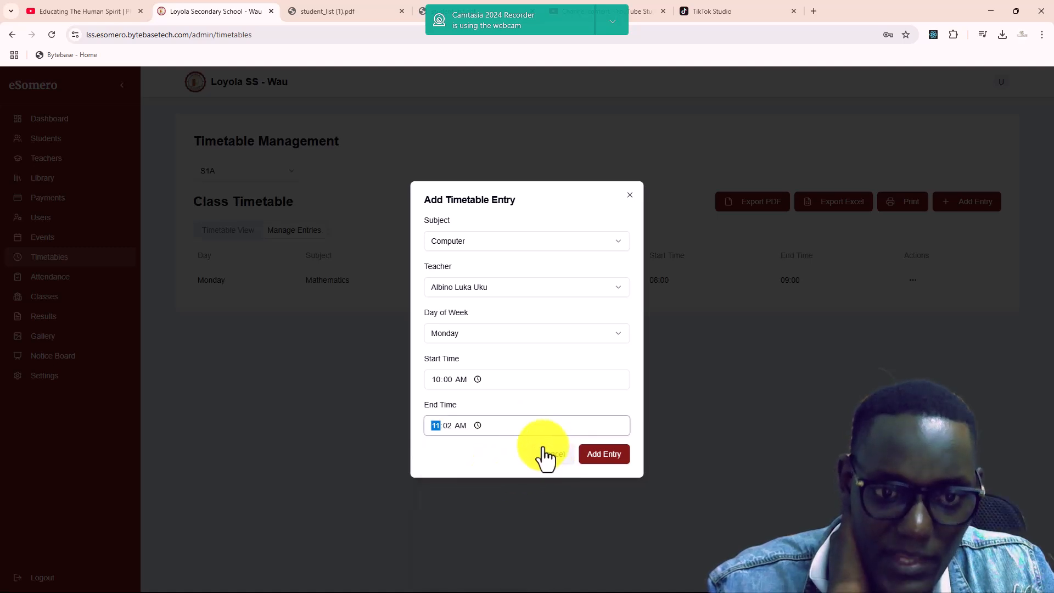
click(609, 457)
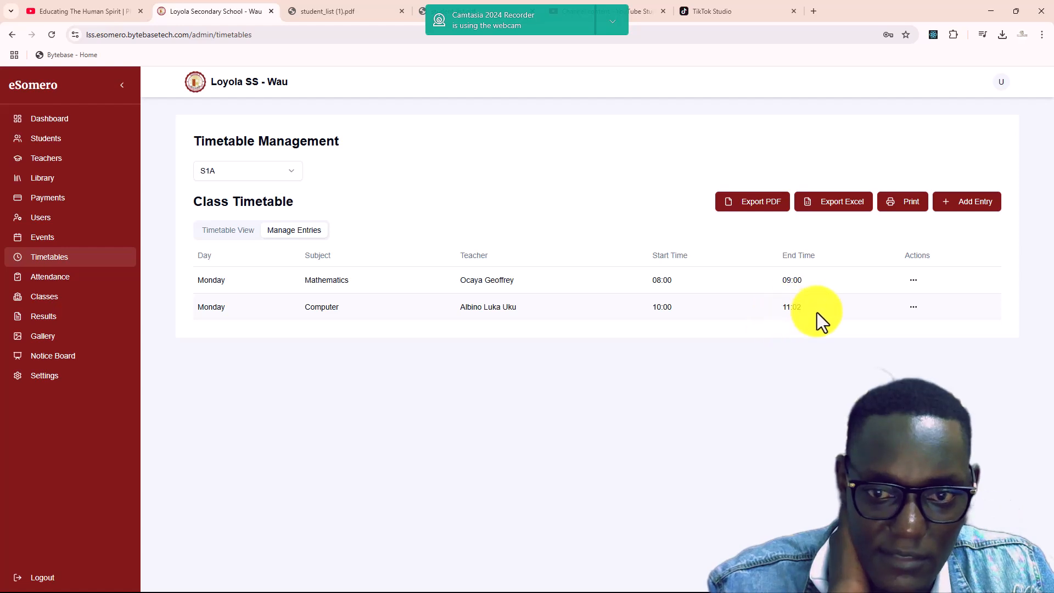
Check the Monday Computer lesson in the S1A timetable grid
click(231, 237)
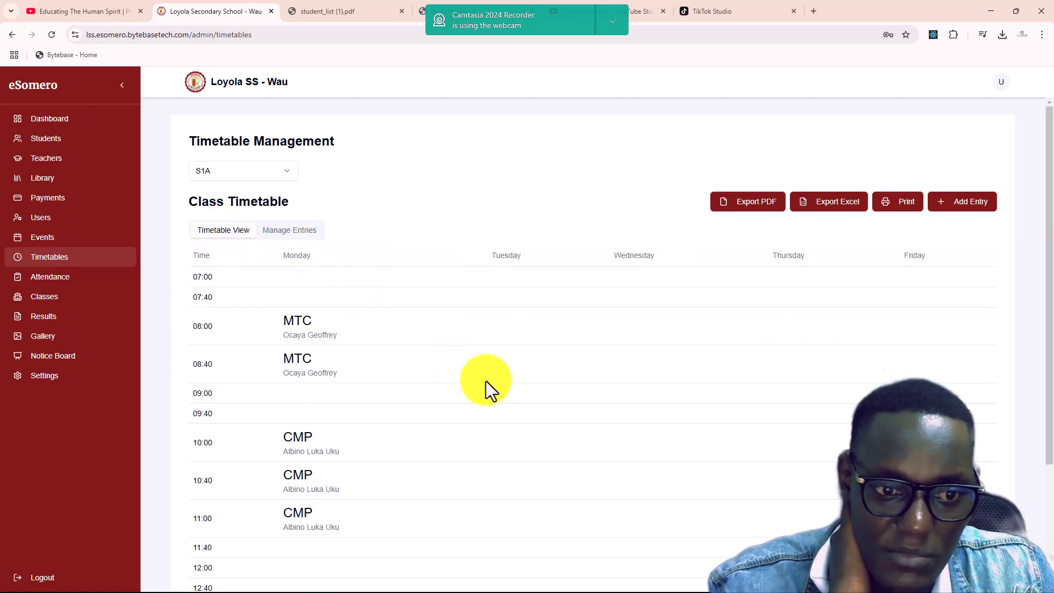
scroll(464, 354, down, 2)
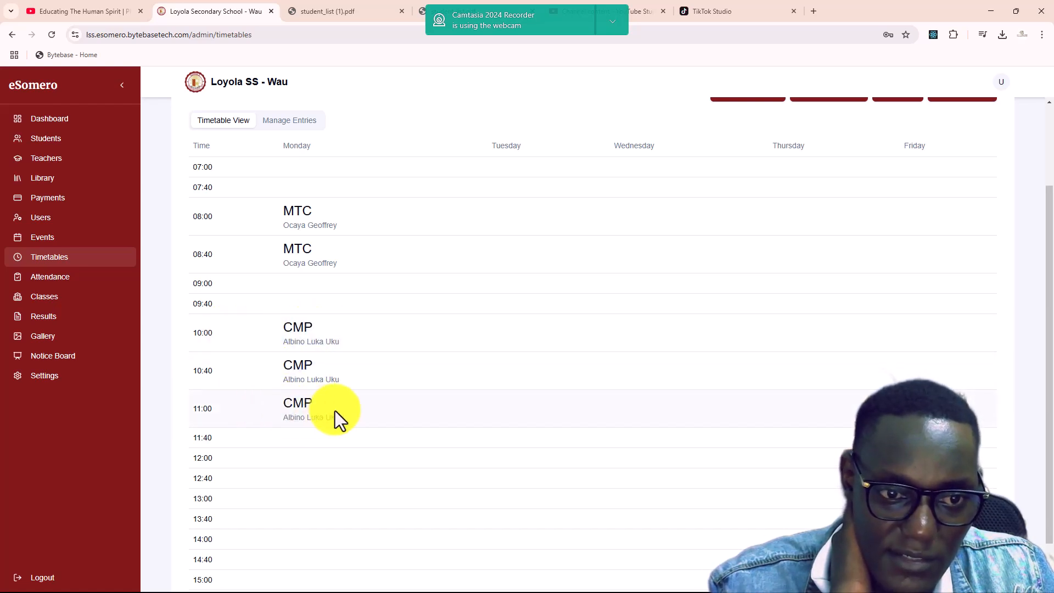
scroll(385, 385, up, 2)
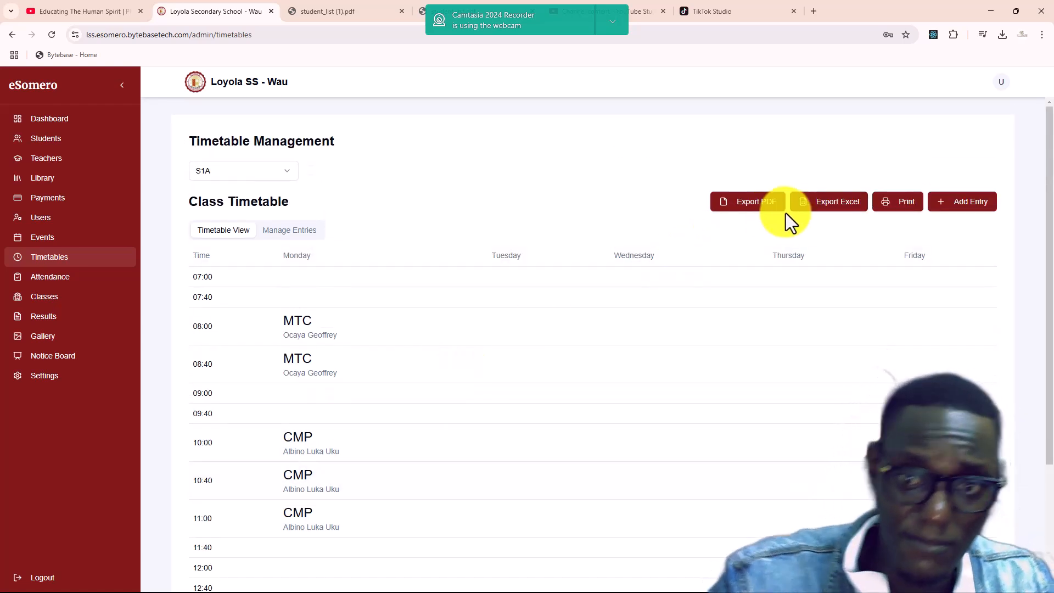
Export the S1A class timetable as a PDF, view the downloaded timetable.pdf and close it
click(753, 212)
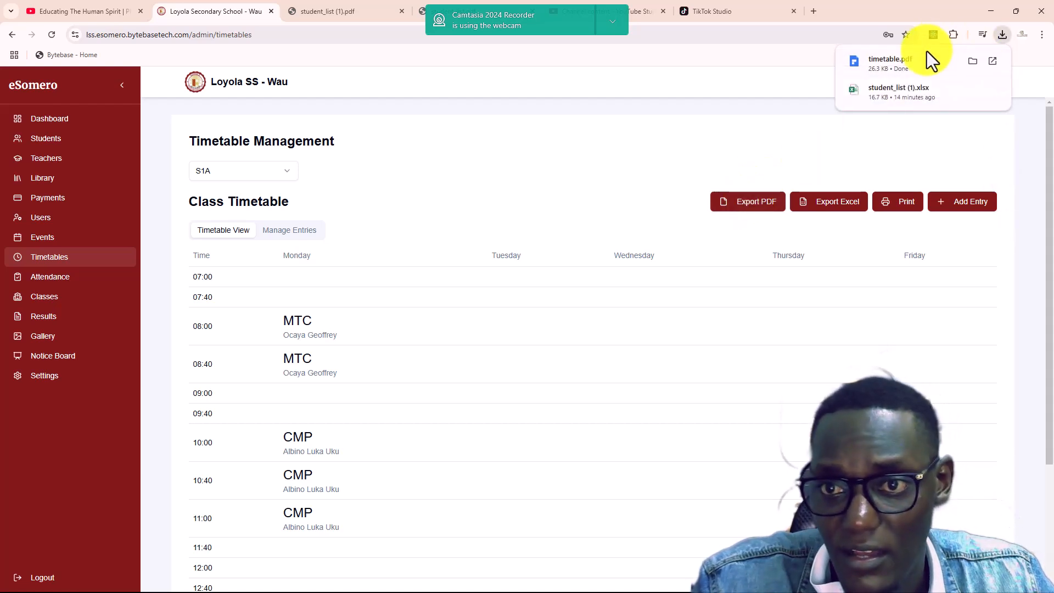
click(927, 61)
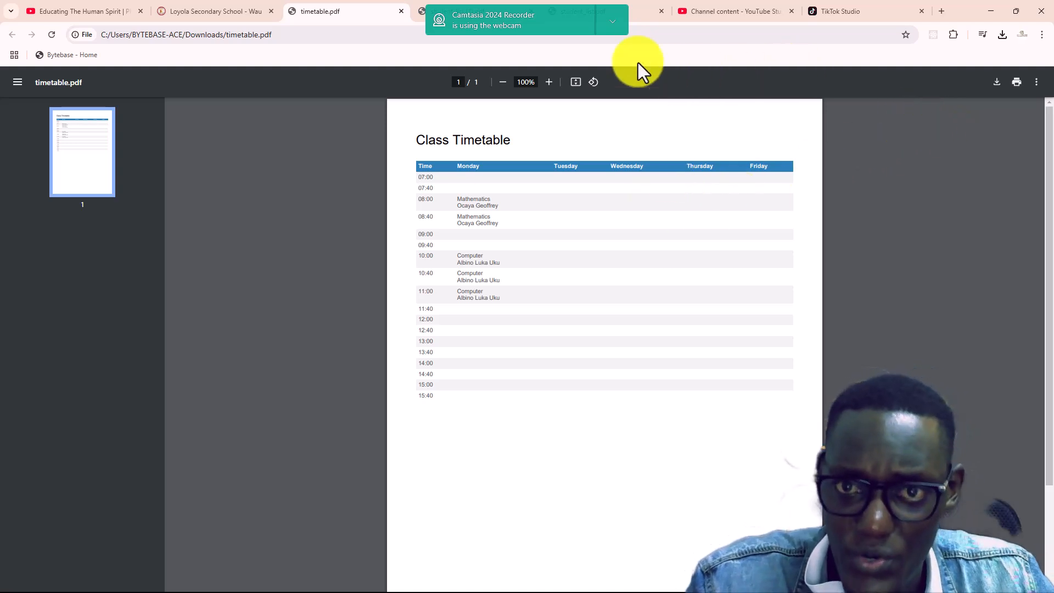
click(401, 10)
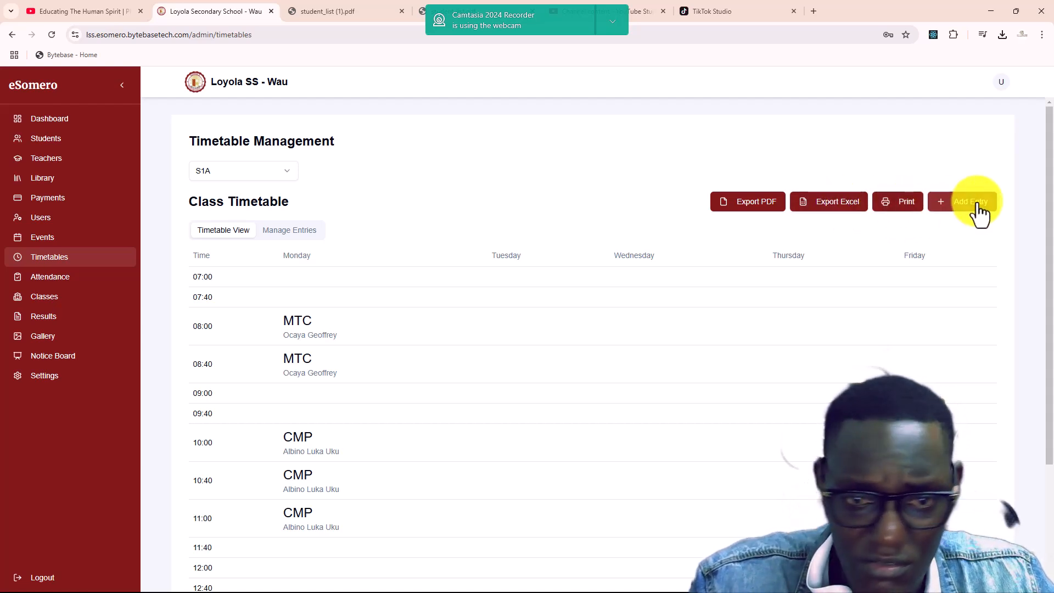
Look through the S1A timetable grid and switch to the class timetable of S1B
scroll(558, 354, down, 1)
scroll(558, 354, down, 3)
scroll(558, 354, up, 3)
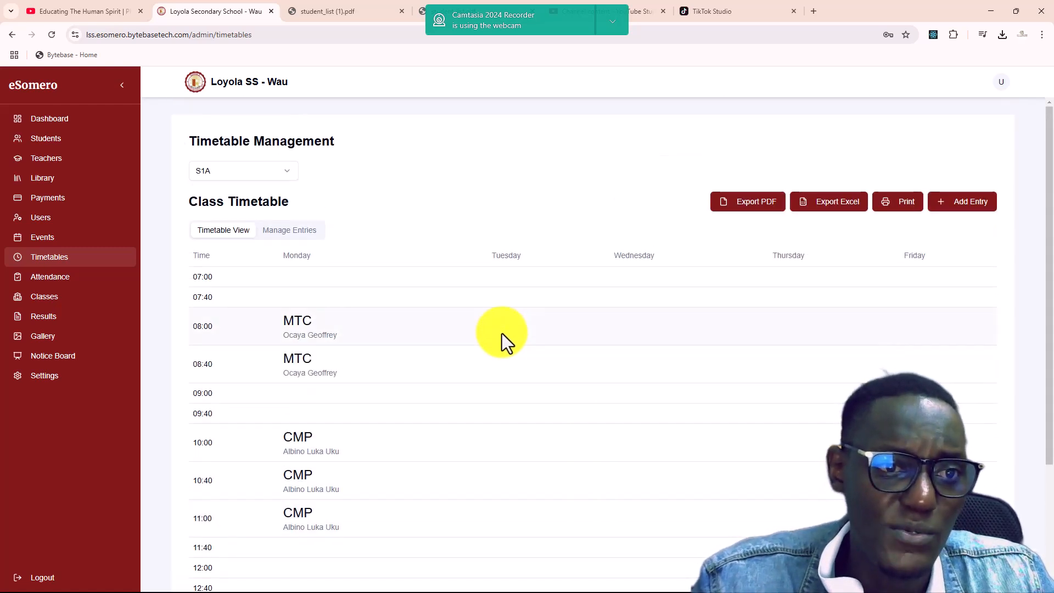
click(290, 176)
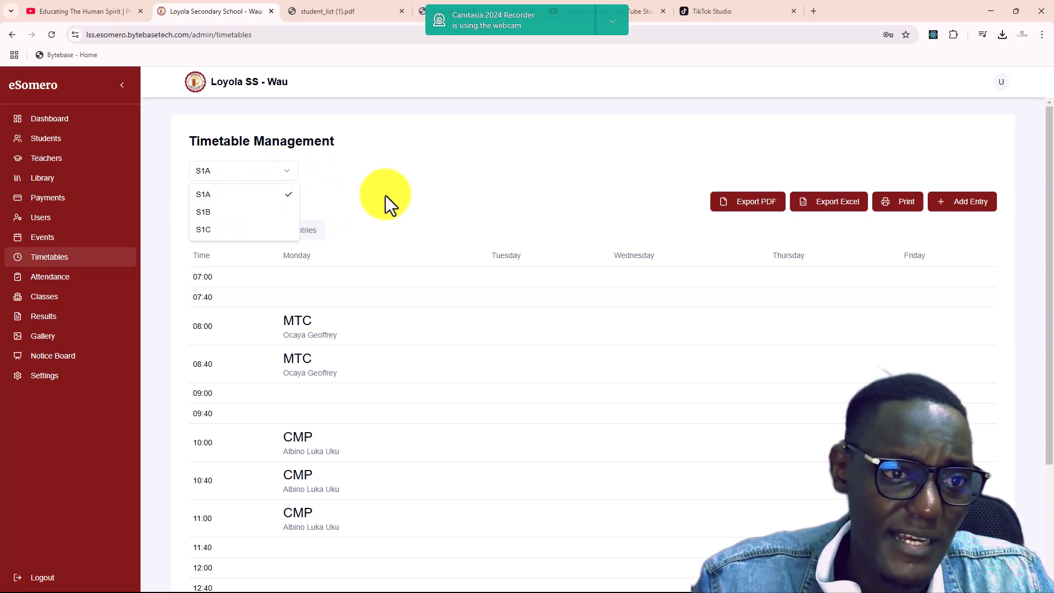
click(272, 212)
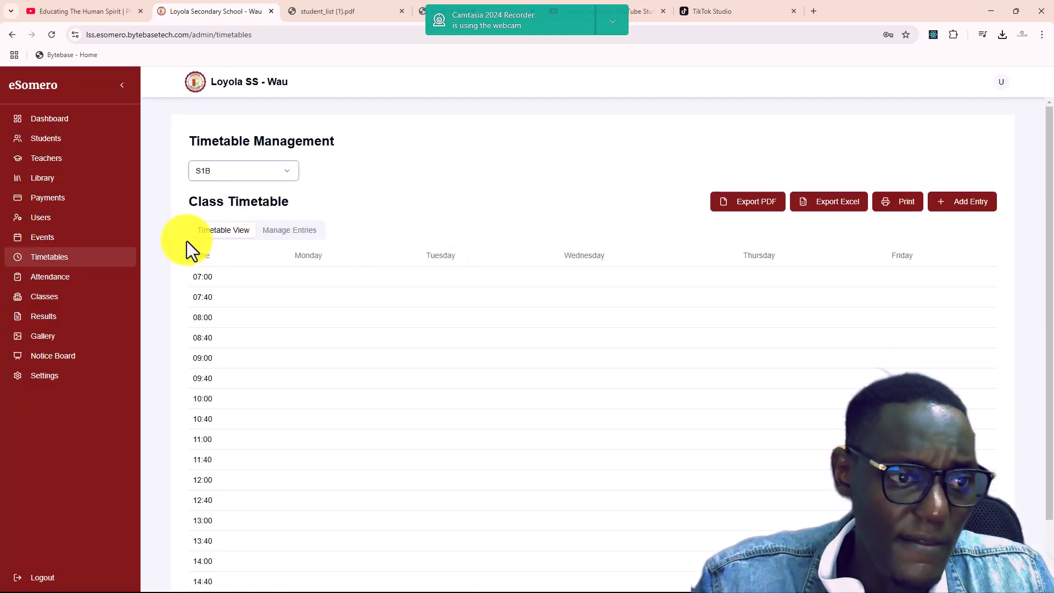
View the attendance records of class S1A for 22 January 2025 in the attendance management
click(48, 285)
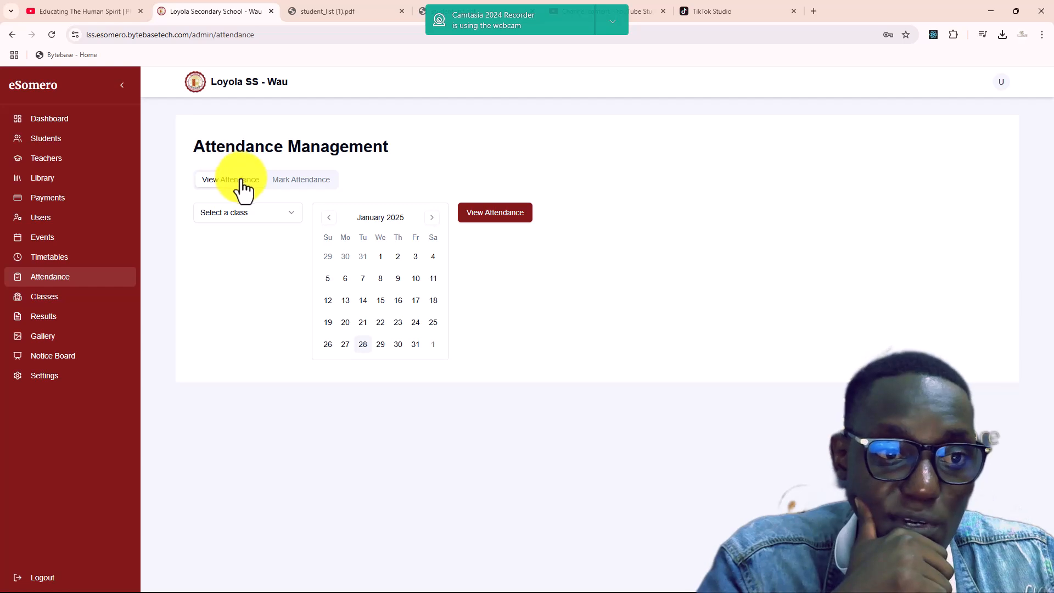
click(302, 181)
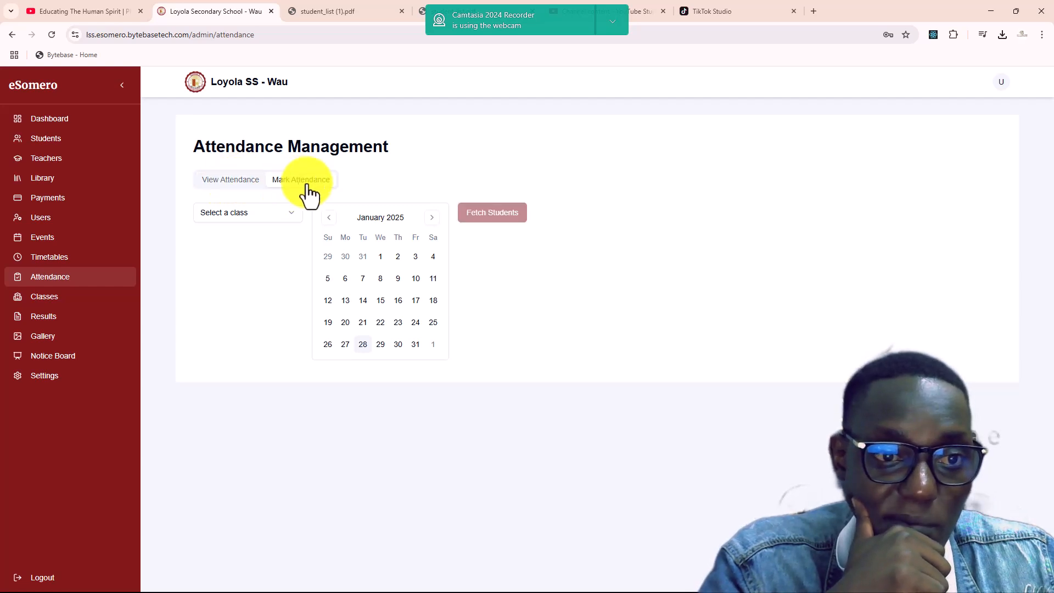
click(238, 182)
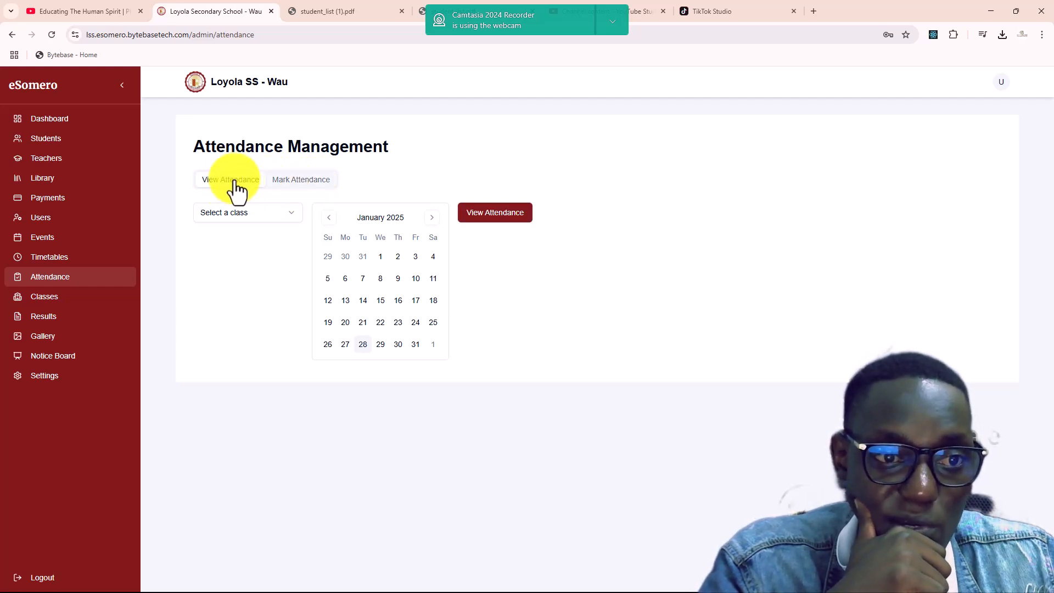
click(289, 215)
click(256, 236)
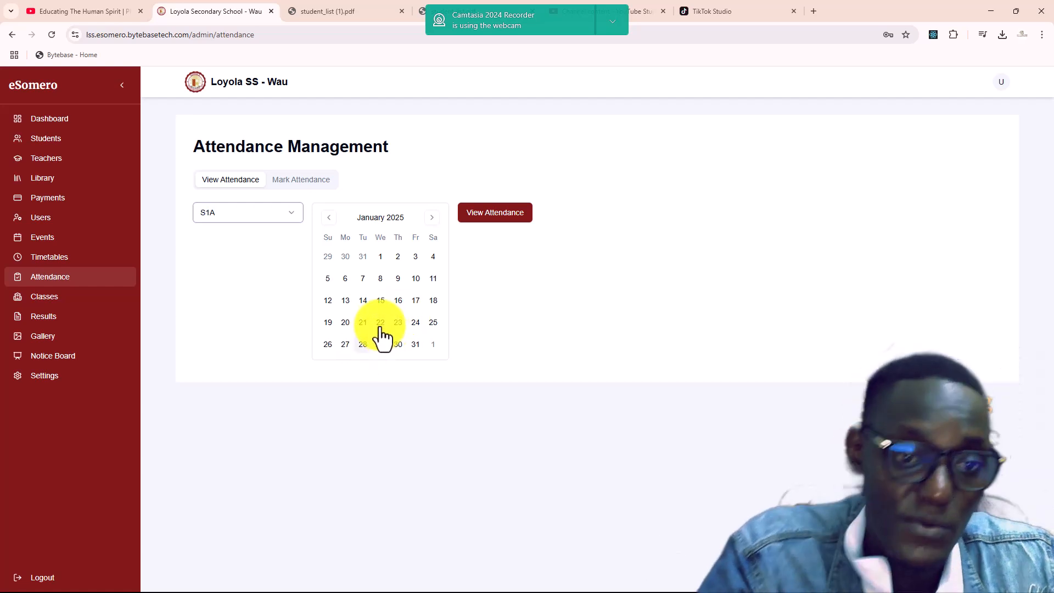
click(381, 323)
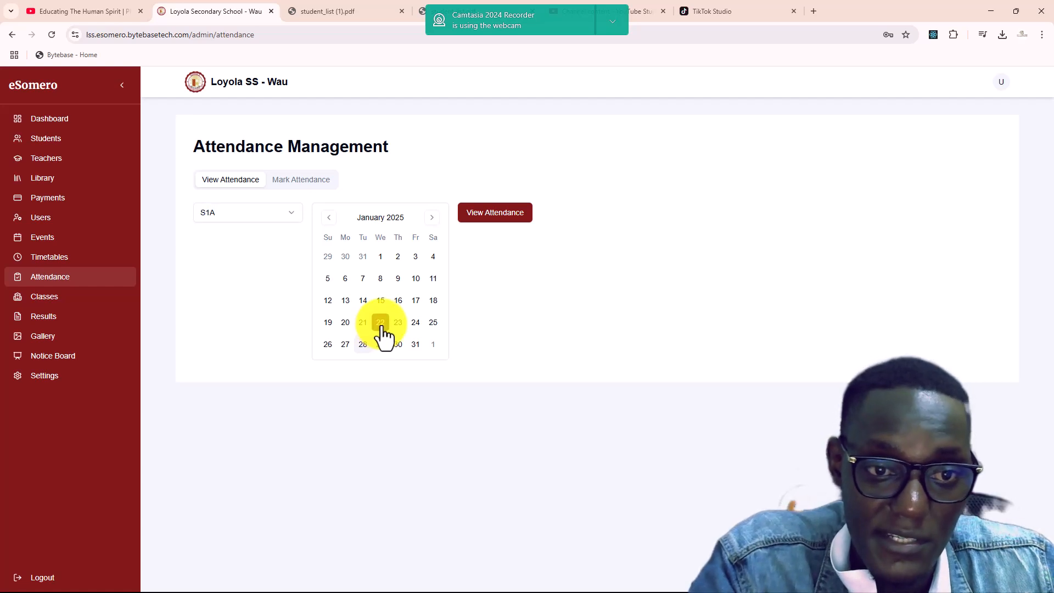
click(509, 213)
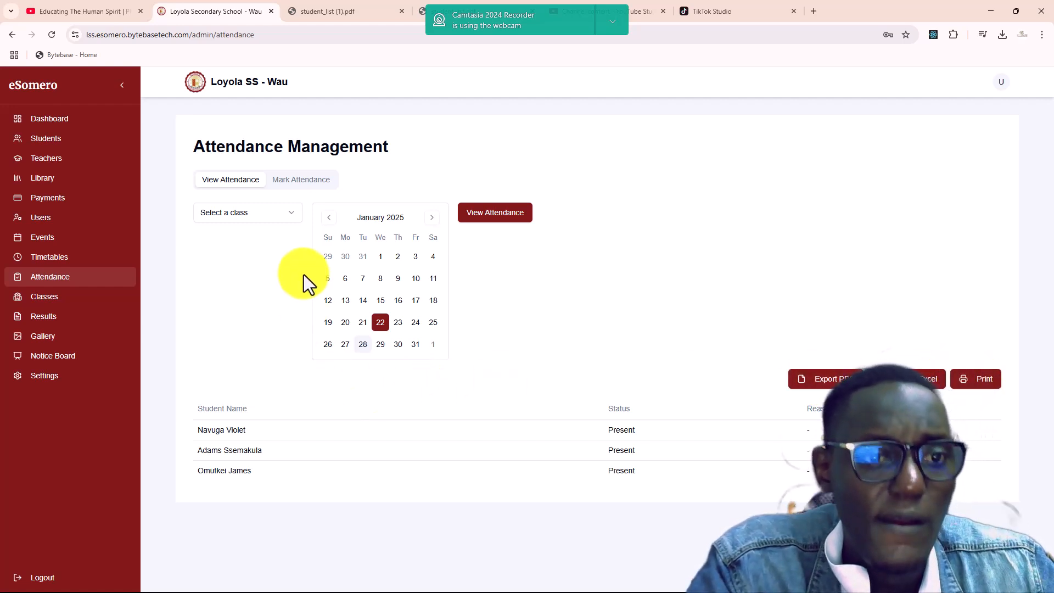
Fetch the students of class S1A for marking attendance on 28 January 2025
click(290, 182)
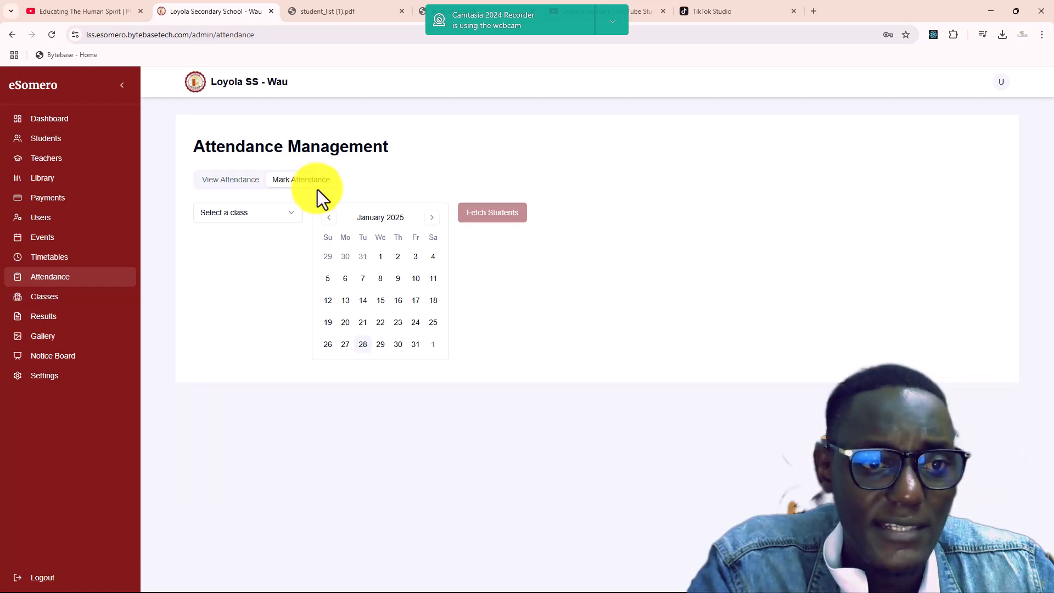
click(287, 213)
click(255, 237)
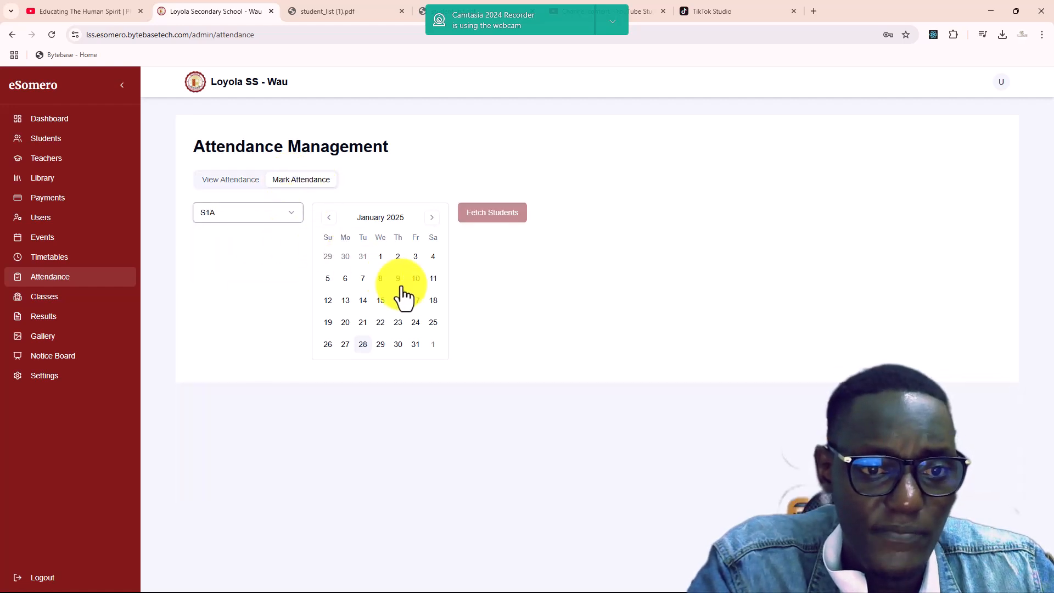
click(365, 351)
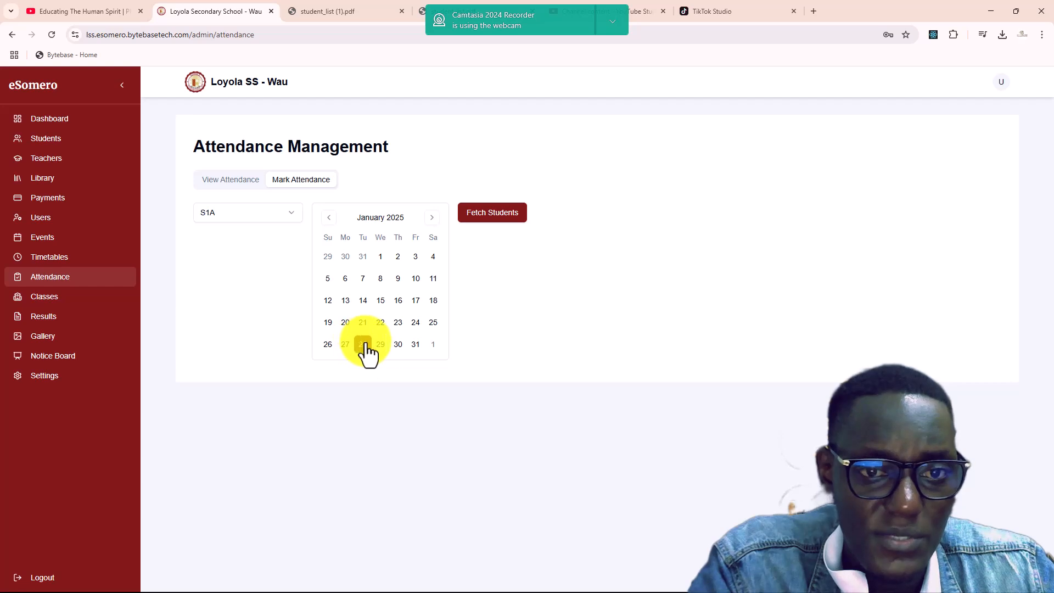
click(492, 217)
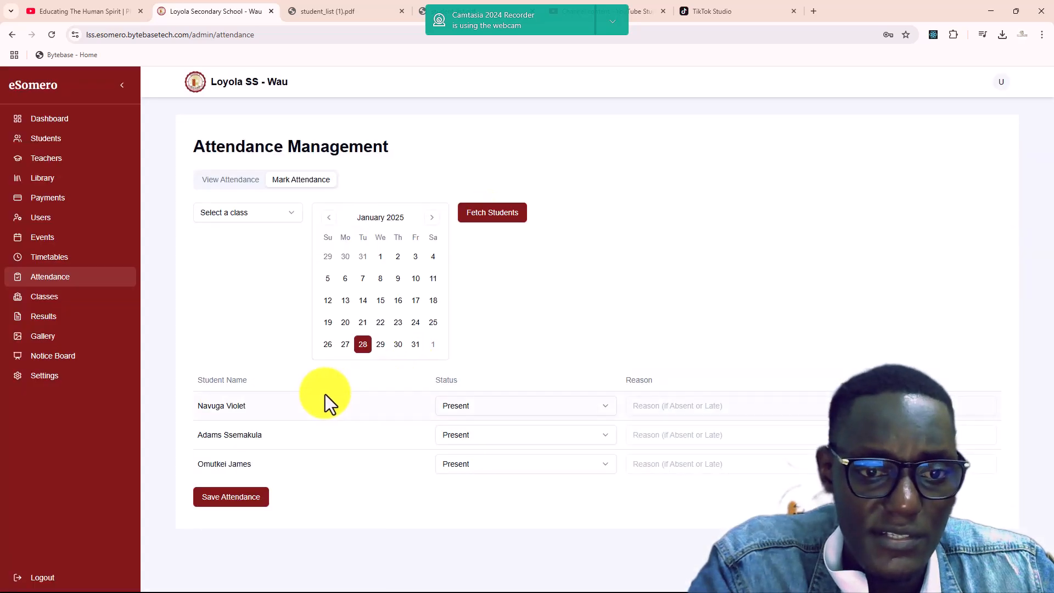
Mark the first student in the attendance list as Absent with the reason "Sick"
click(521, 409)
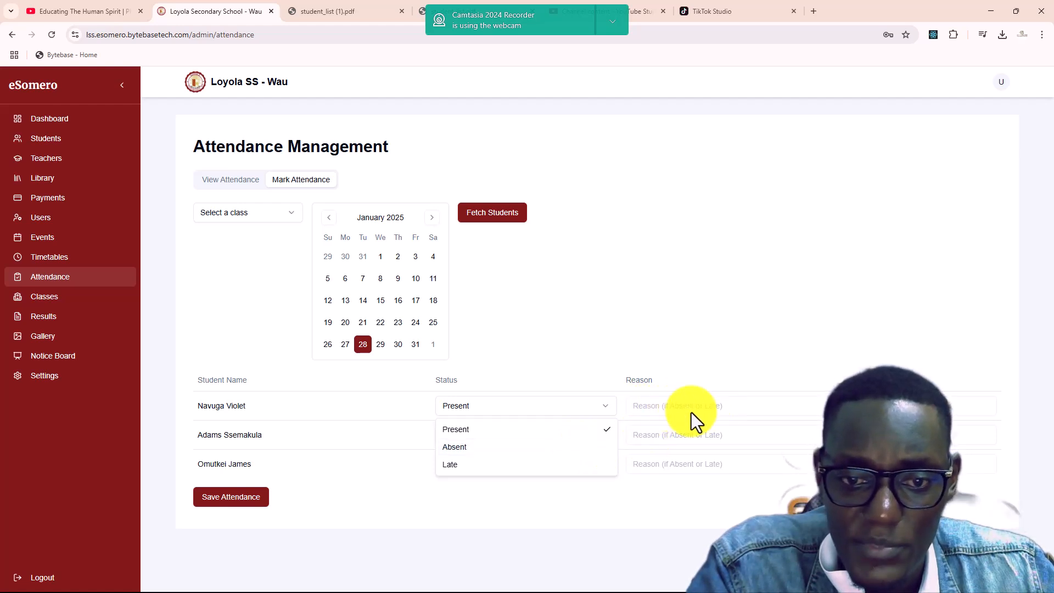
click(477, 449)
click(670, 407)
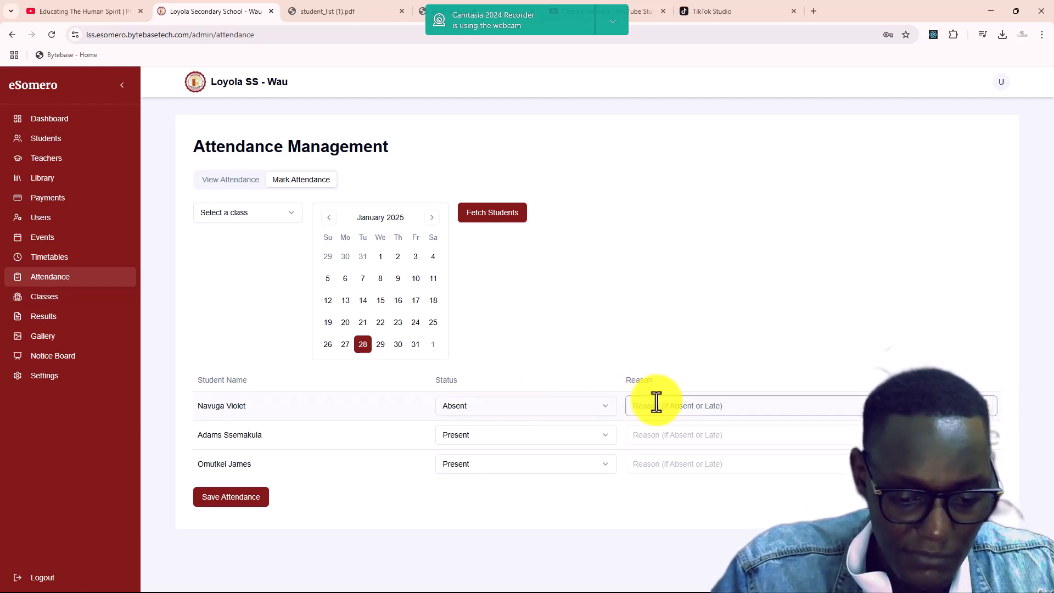
text(Sick)
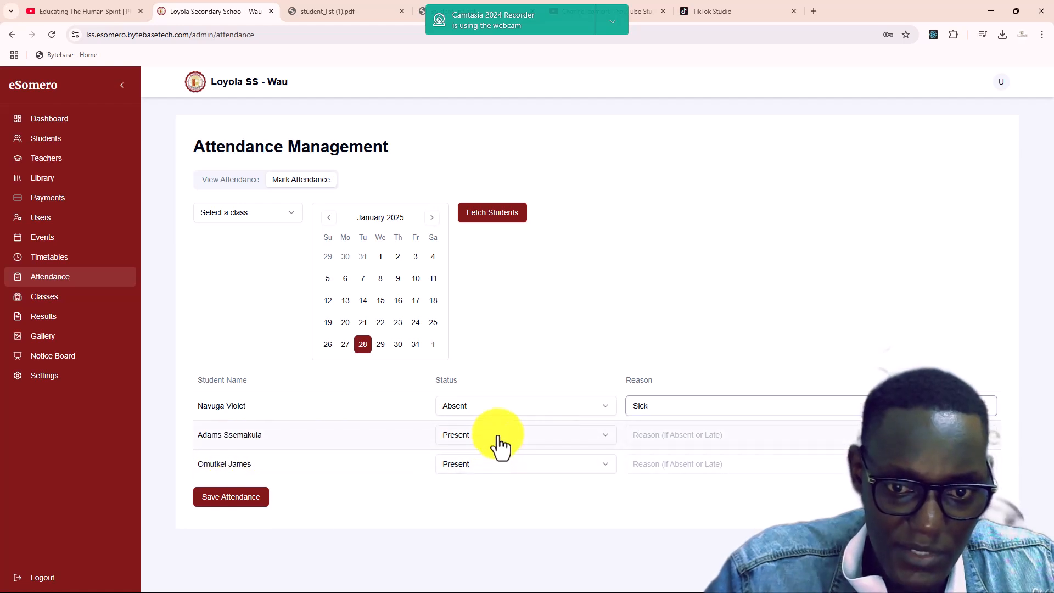
Mark the third student as Late with the reason "Traffic" and save the attendance
click(497, 464)
click(468, 525)
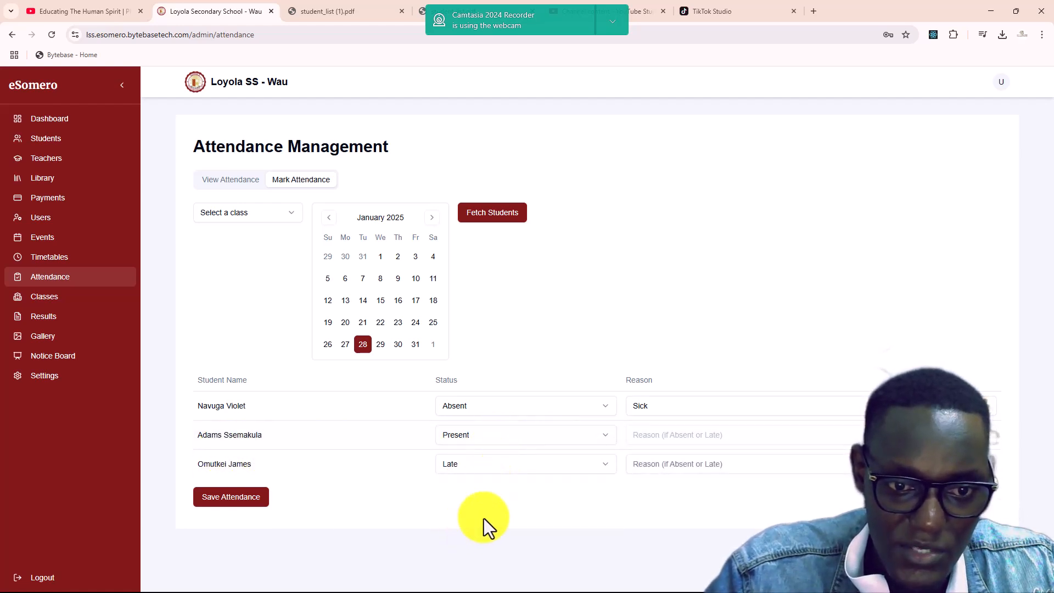
click(651, 464)
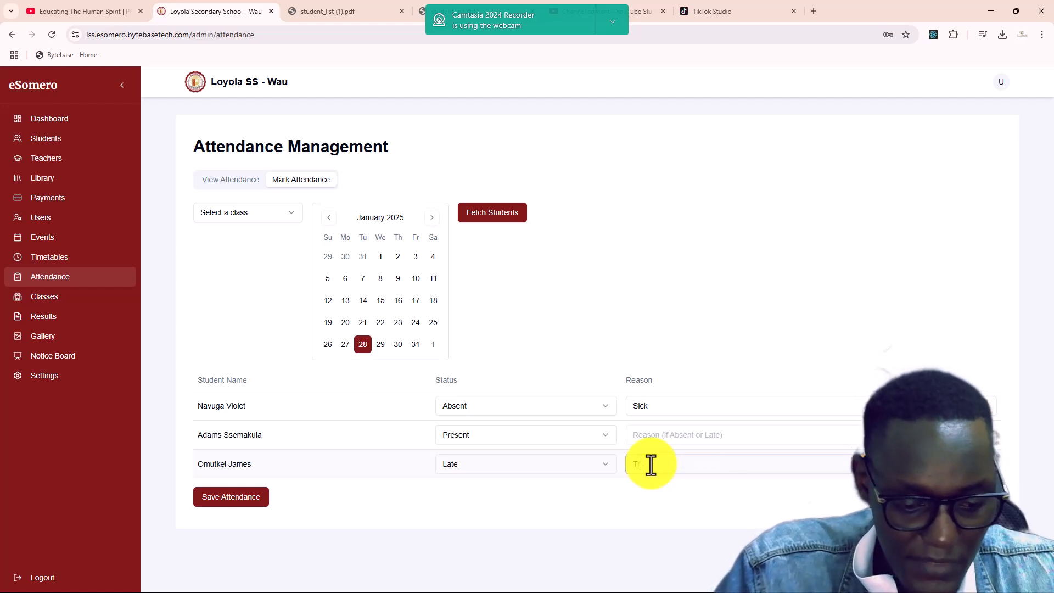
text(Traffic)
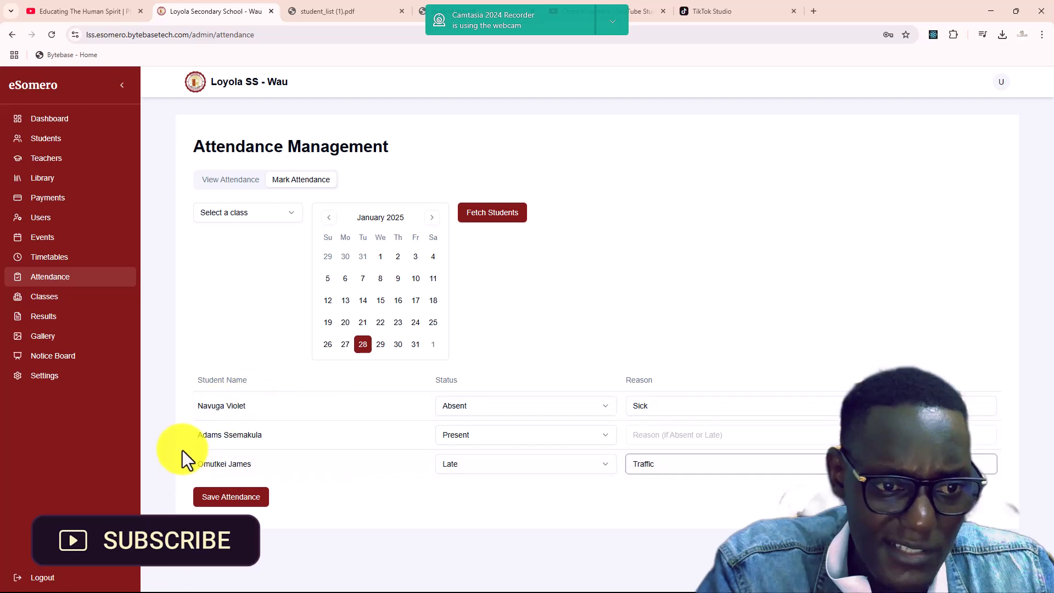
click(222, 504)
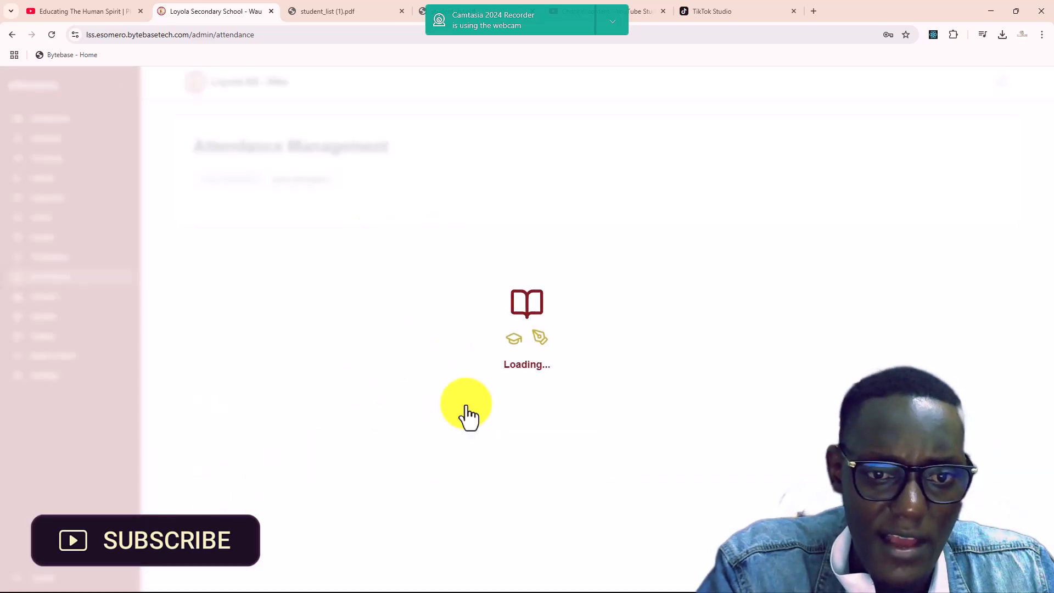
View the attendance records of class S1A for 28 January 2025
click(231, 183)
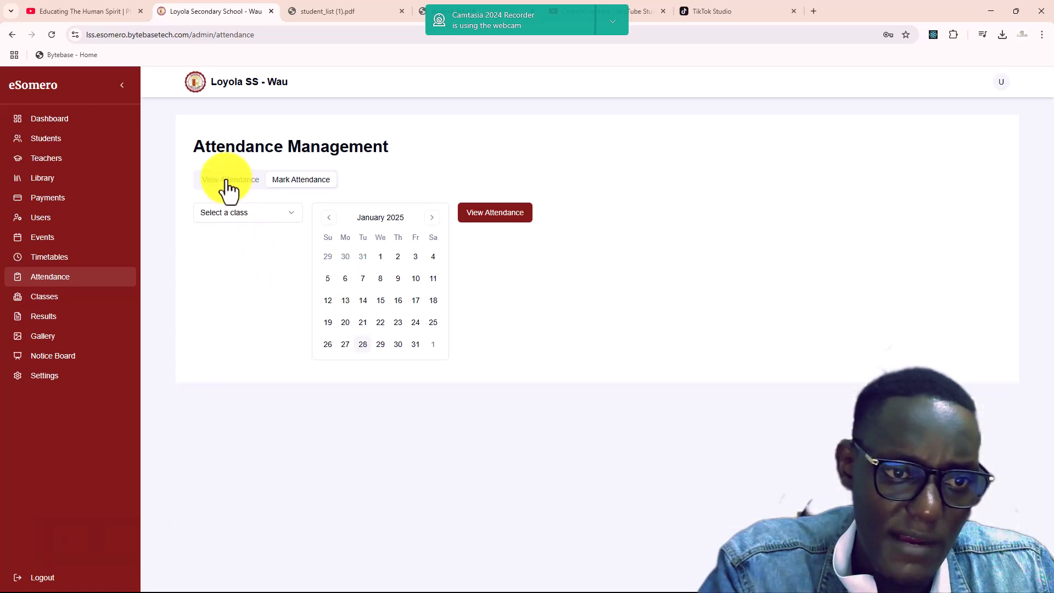
click(252, 214)
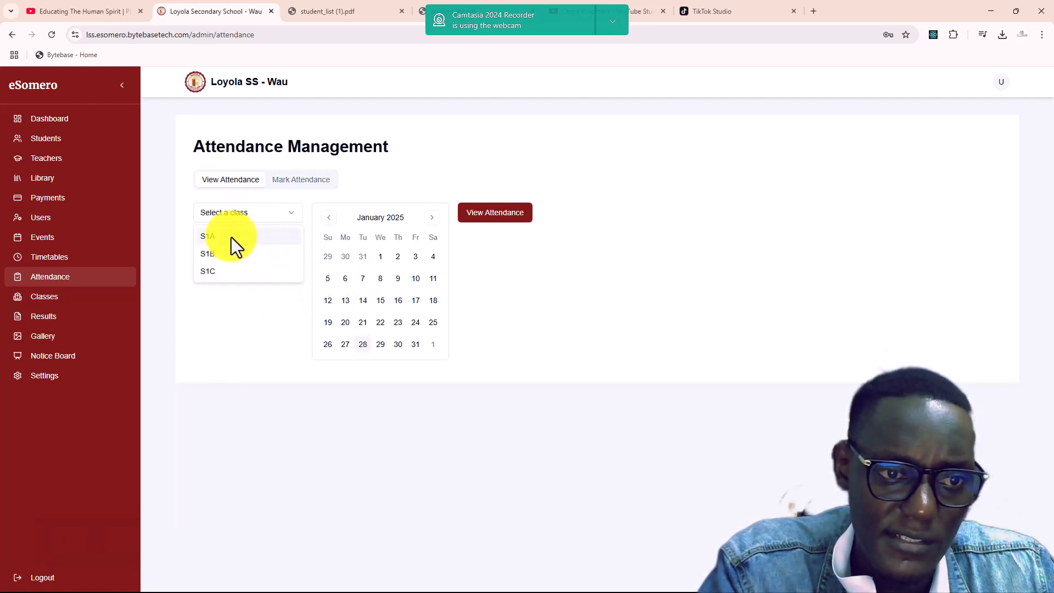
click(231, 238)
click(363, 345)
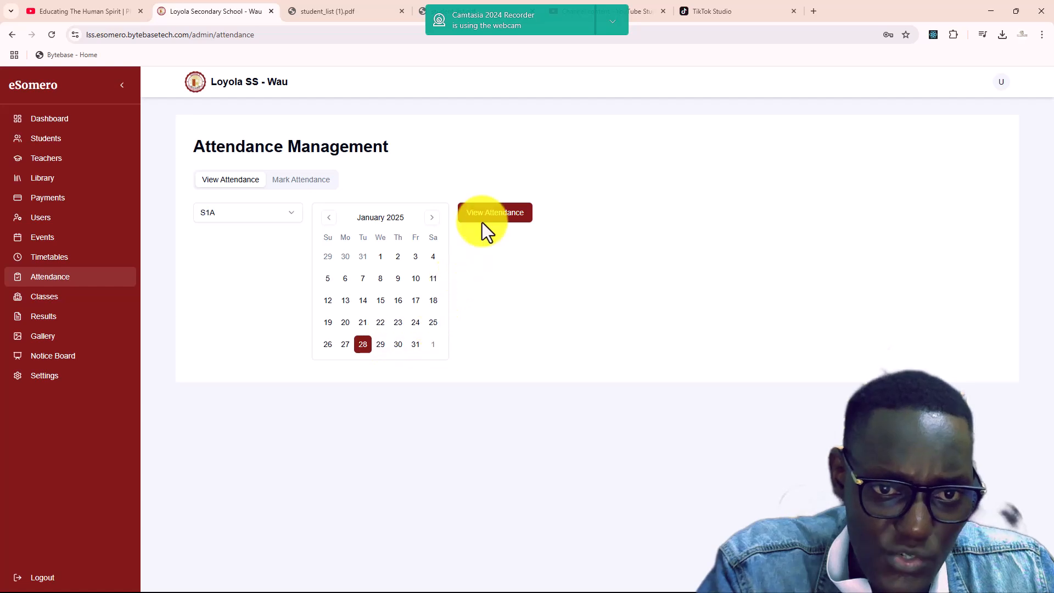
click(483, 219)
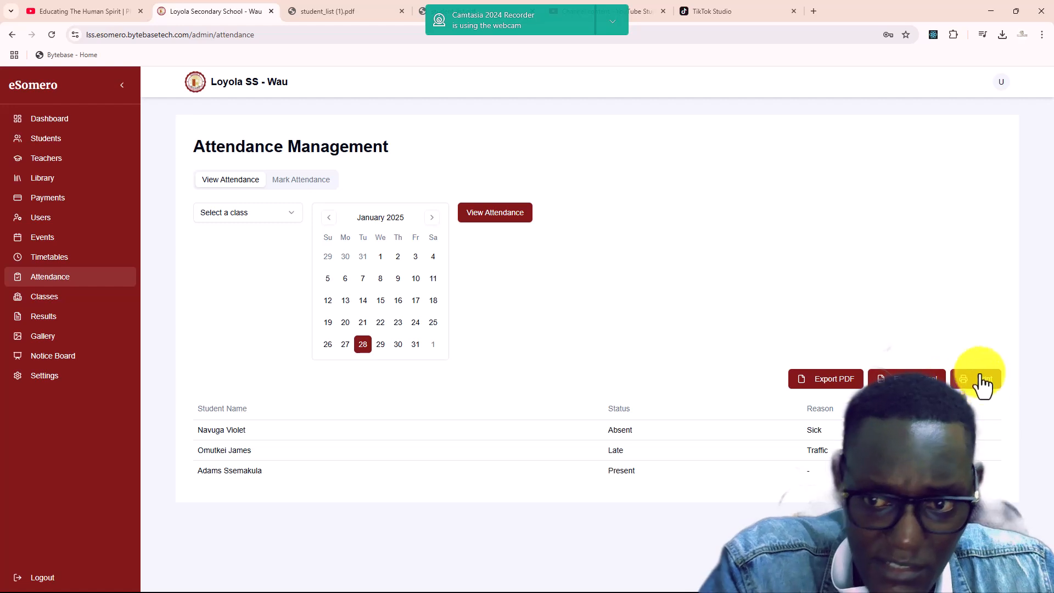
Go to the class and subject management and check which subjects can be added to class S1A
click(45, 298)
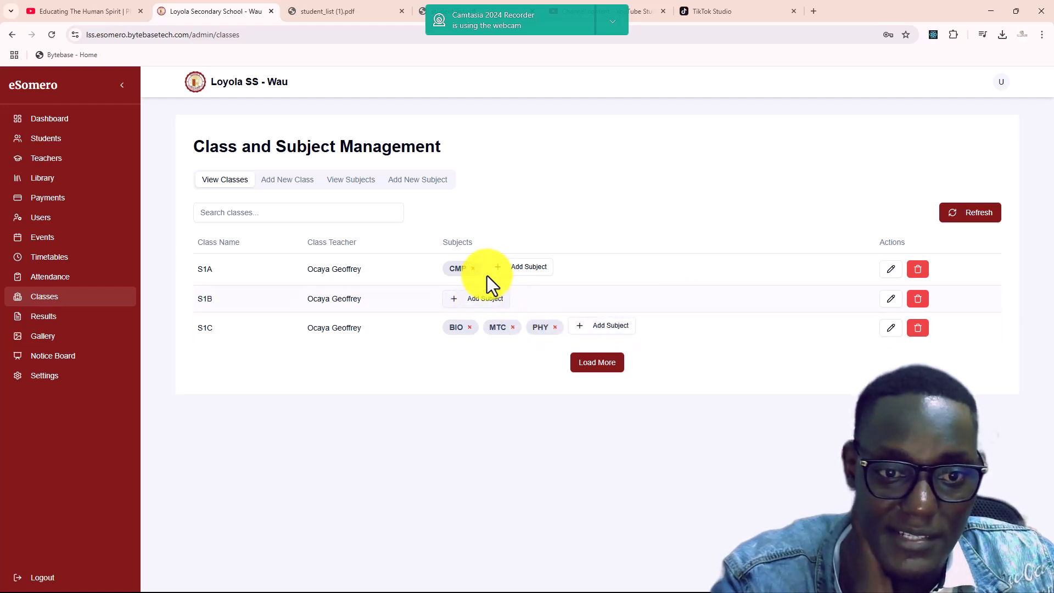
click(516, 269)
click(518, 340)
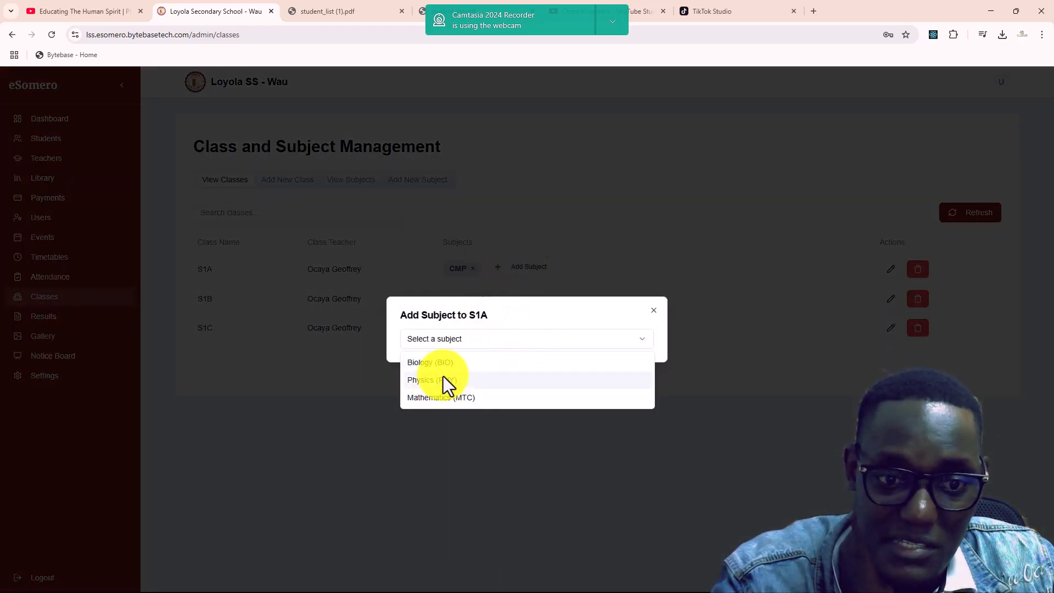
click(653, 311)
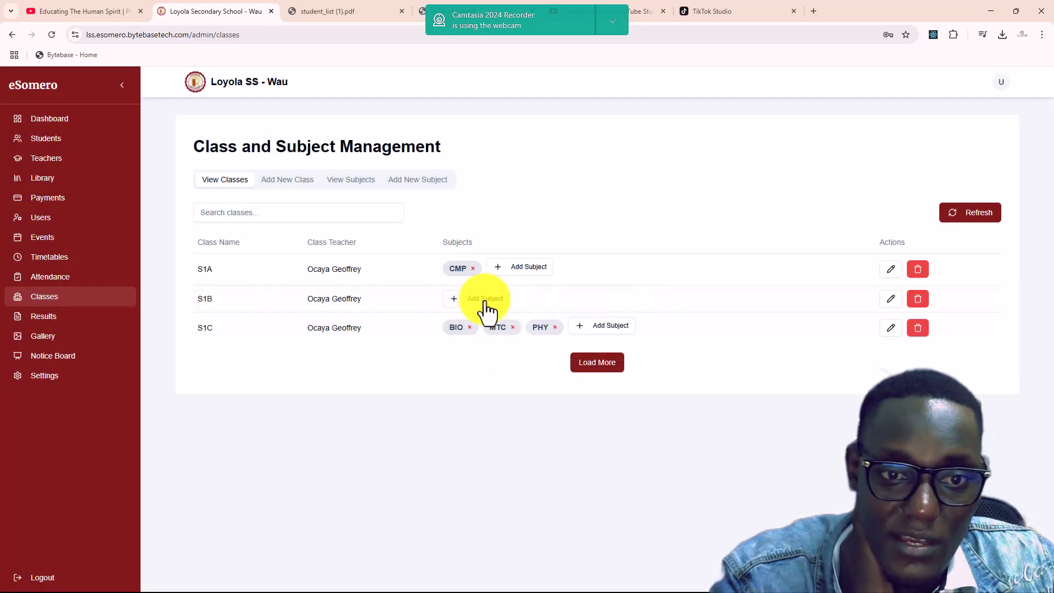
click(514, 268)
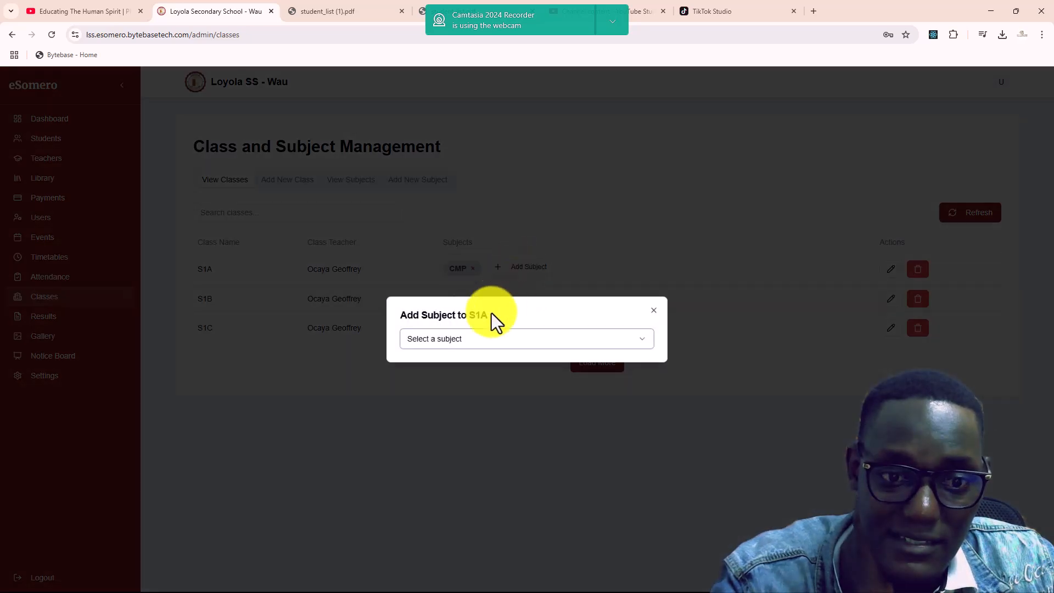
click(455, 339)
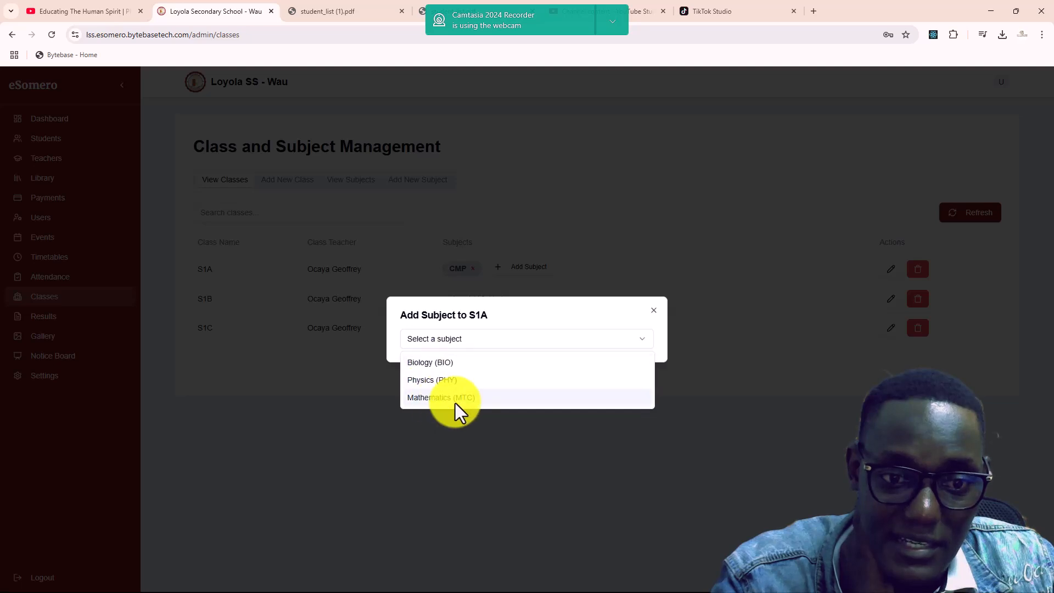
click(654, 310)
click(654, 311)
Add the subject Mathematics (MTC) to class S1B
click(475, 298)
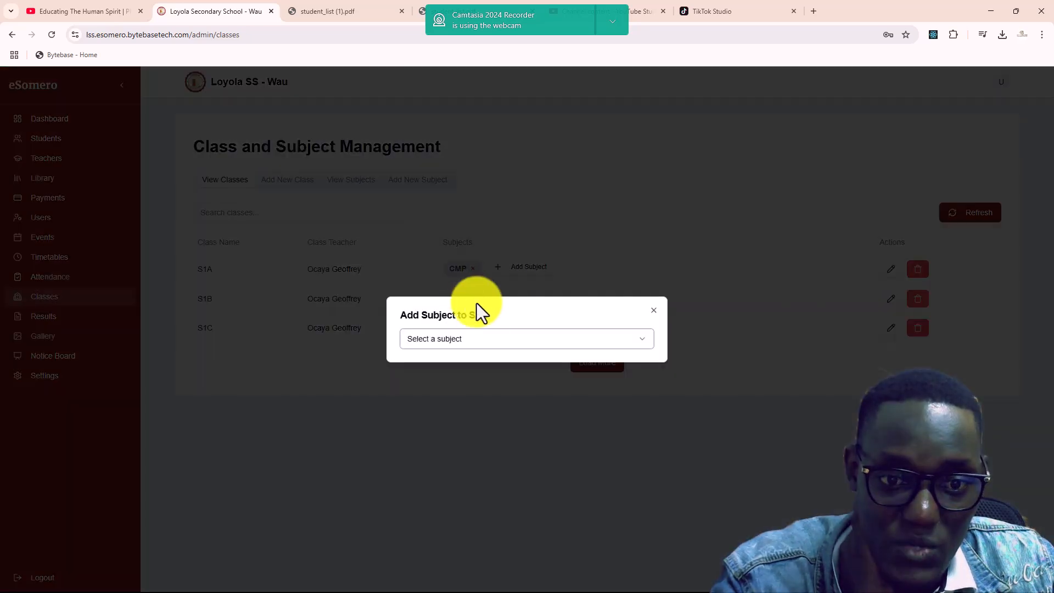
click(509, 339)
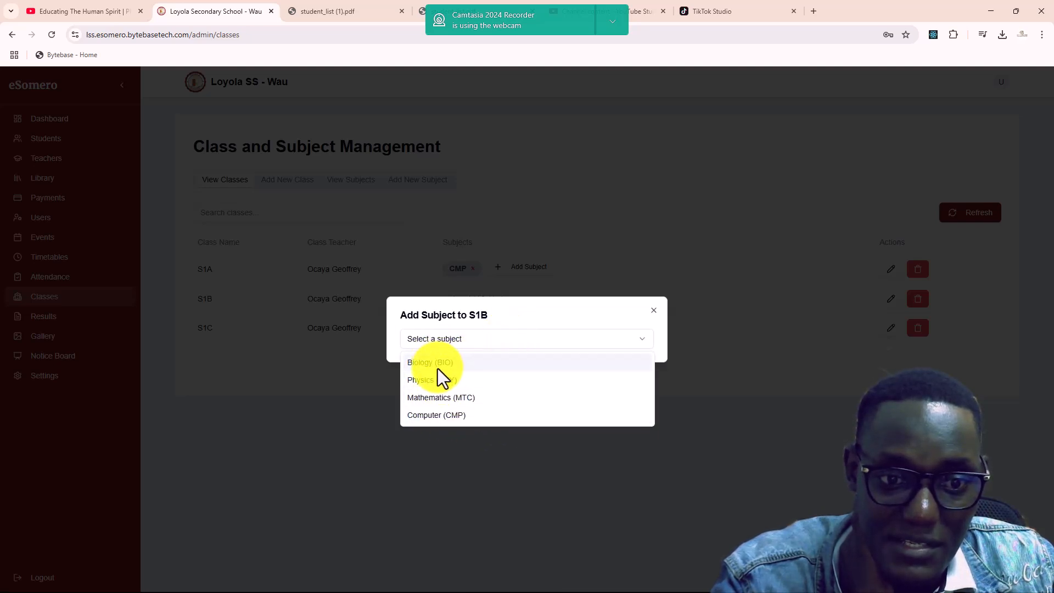
click(447, 399)
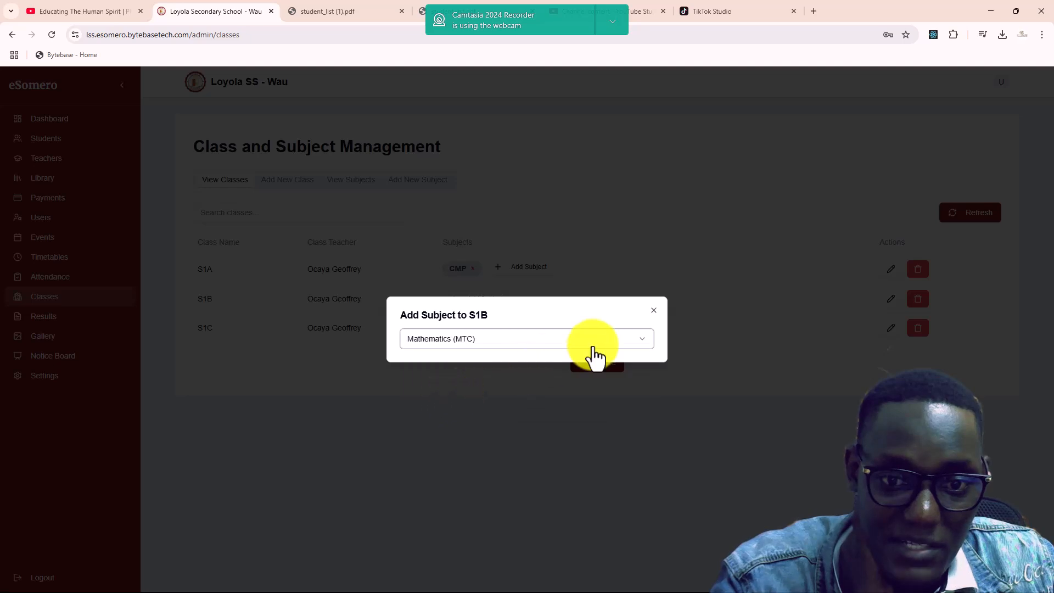
click(654, 311)
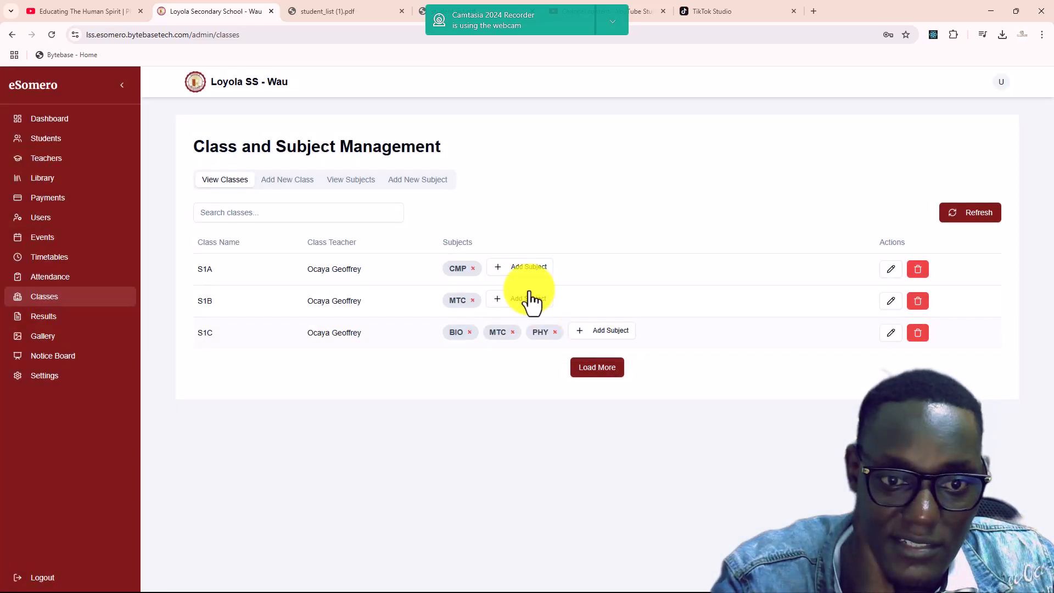
Add the subject Biology (BIO) to class S1B
click(500, 305)
click(464, 343)
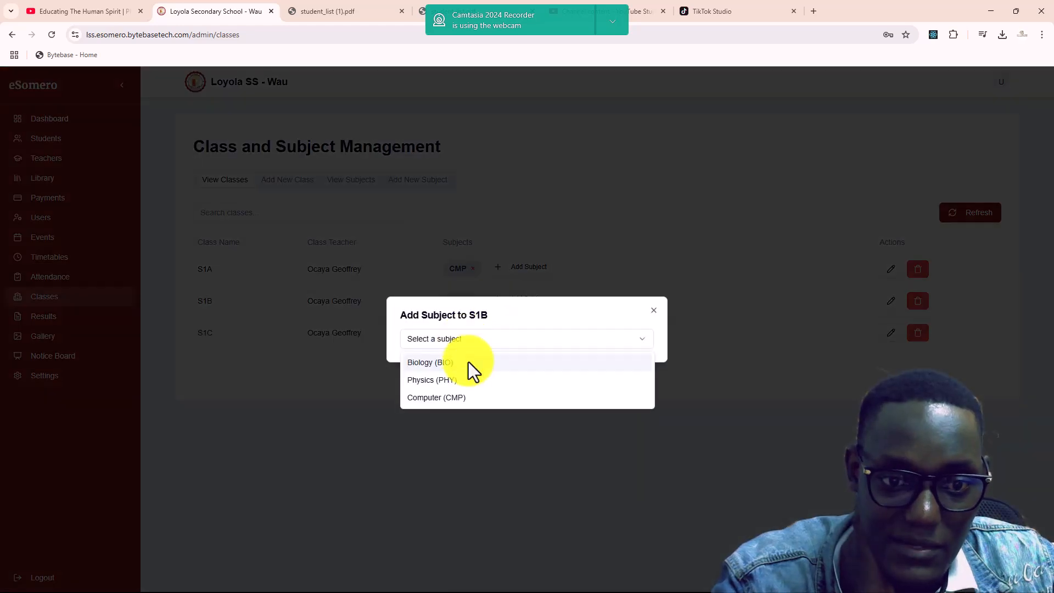
click(445, 363)
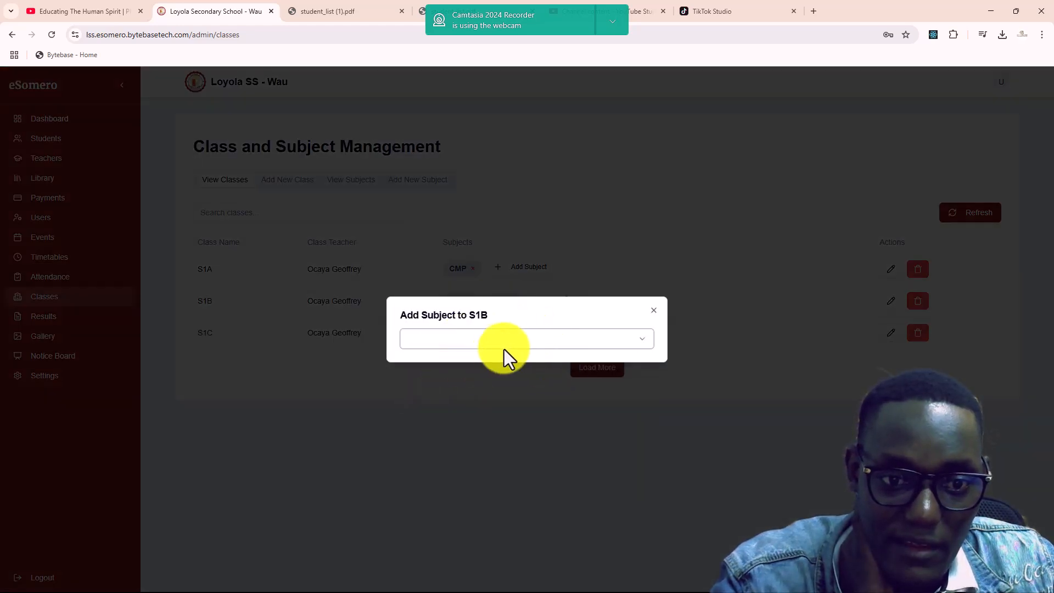
click(653, 311)
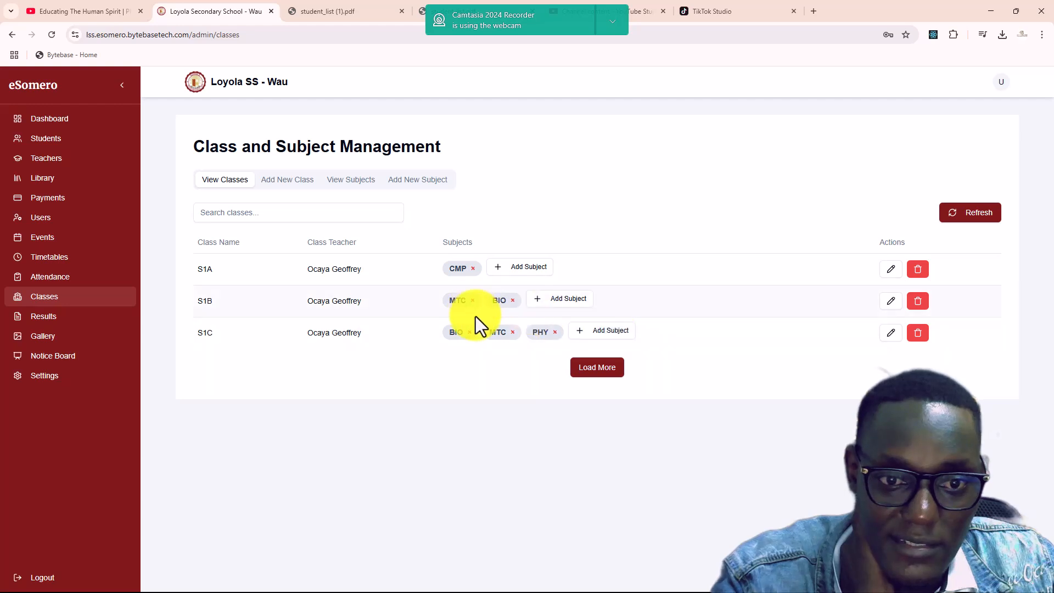
Check the remaining subjects available for class S1B and remove Biology (BIO) from the class
click(559, 301)
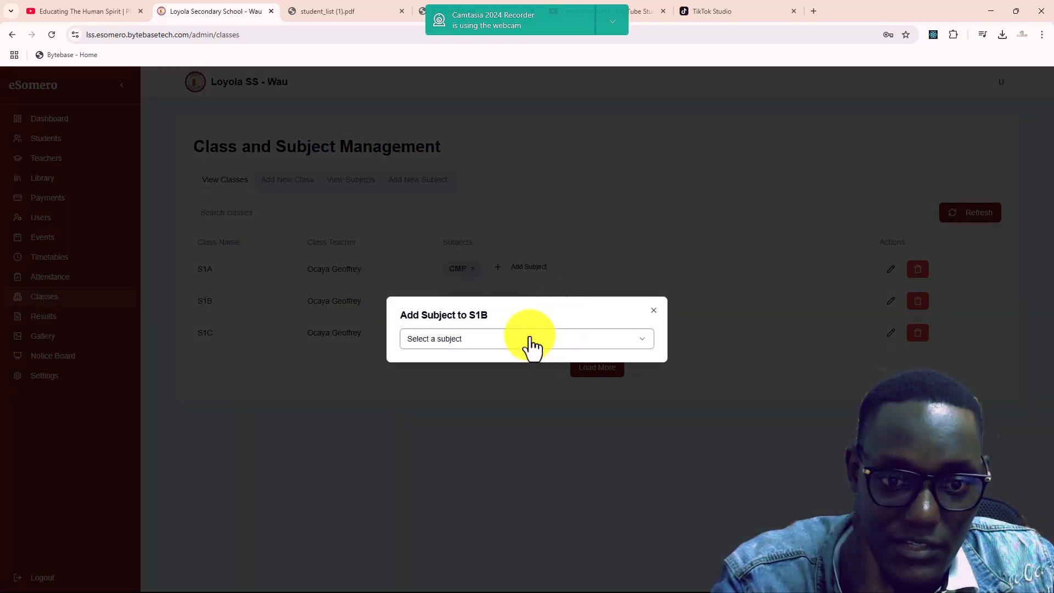
click(531, 340)
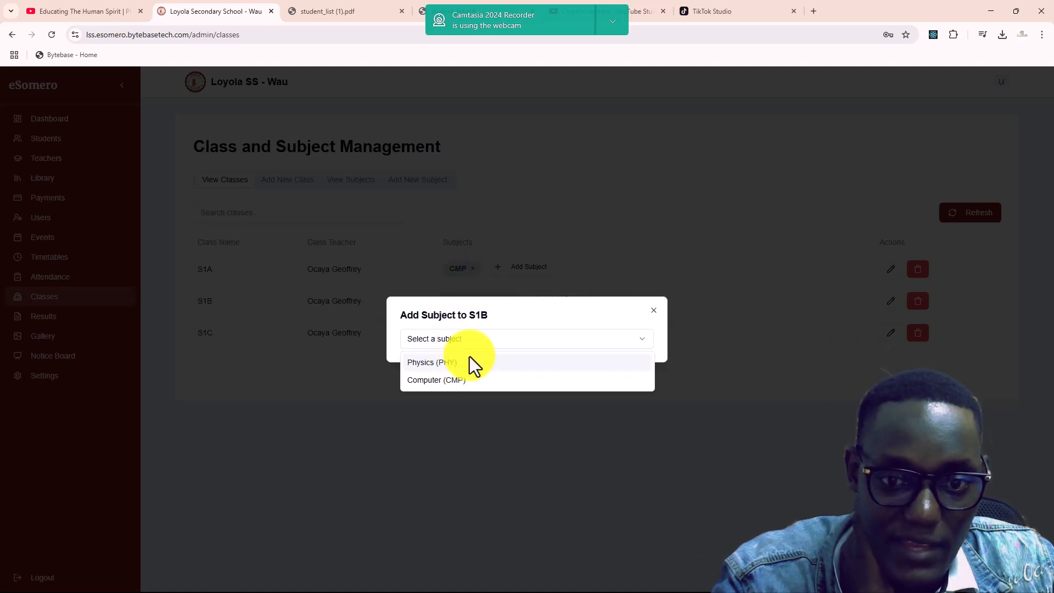
click(653, 311)
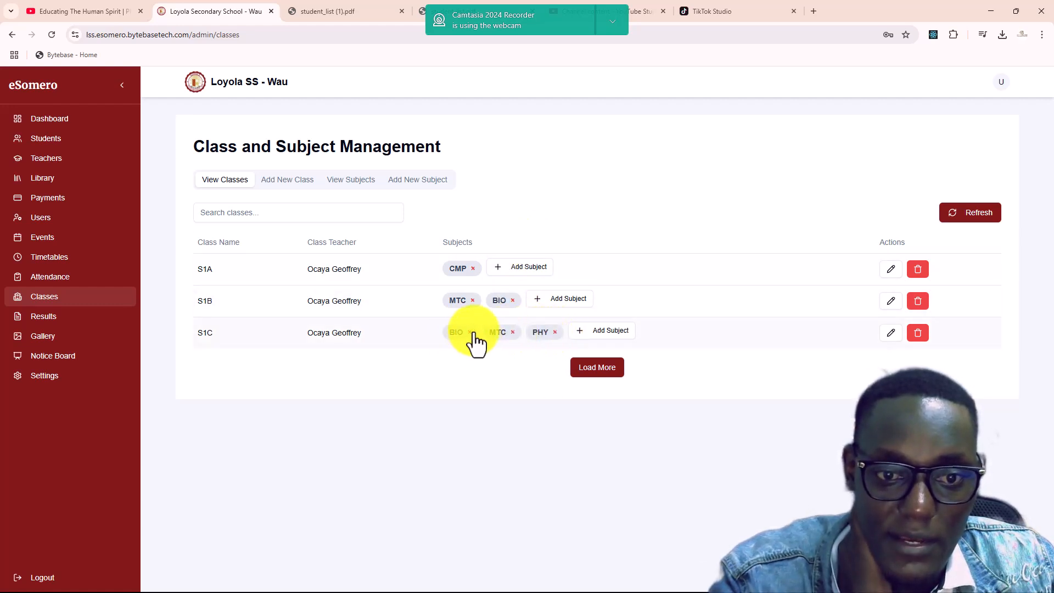
click(513, 301)
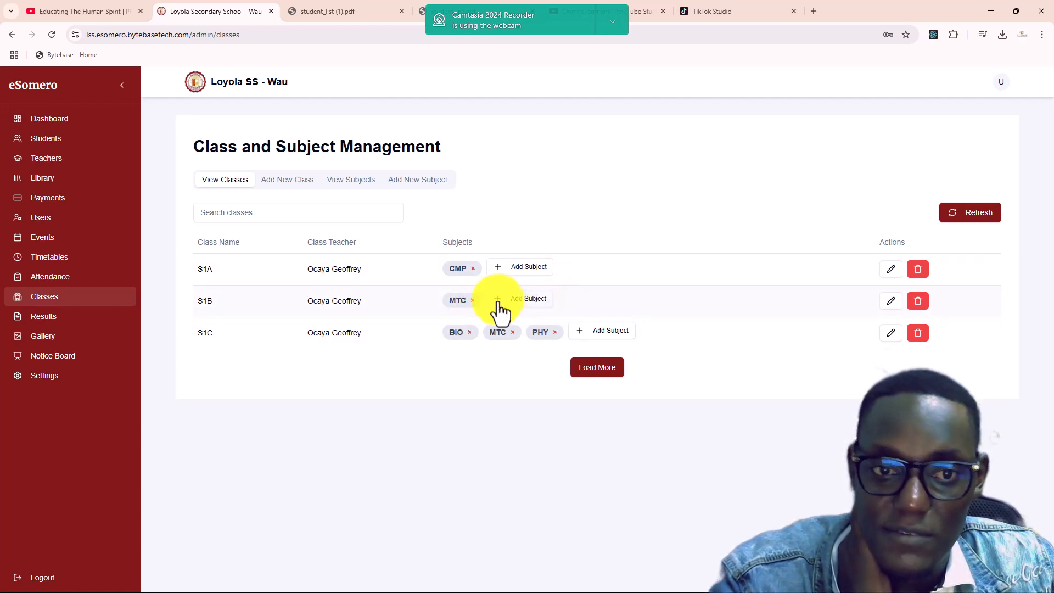
Look at the editable name and class teacher of class S1A and close the details without changes
click(891, 272)
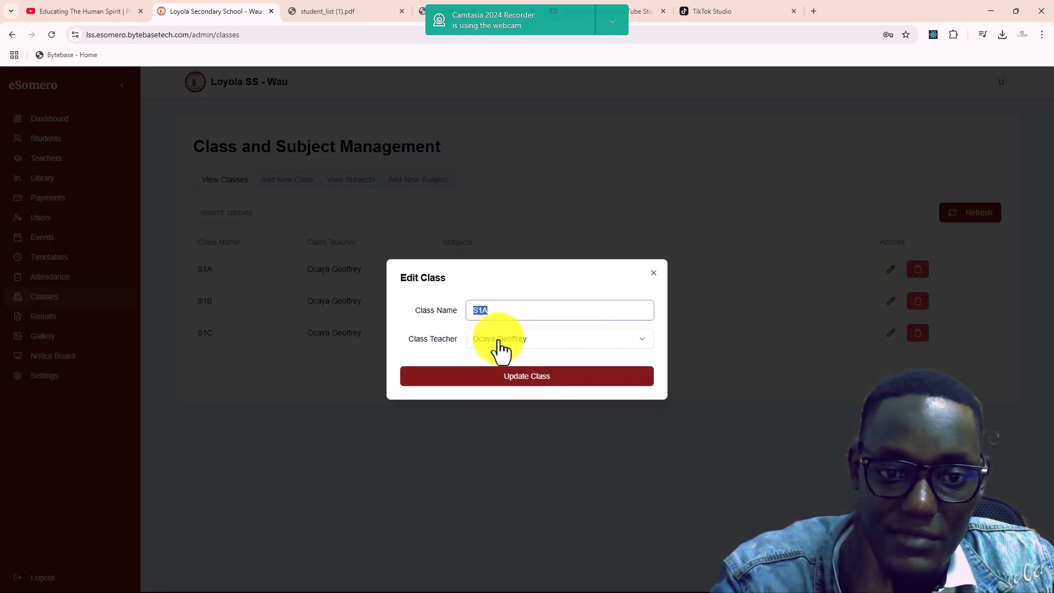
click(486, 347)
click(643, 281)
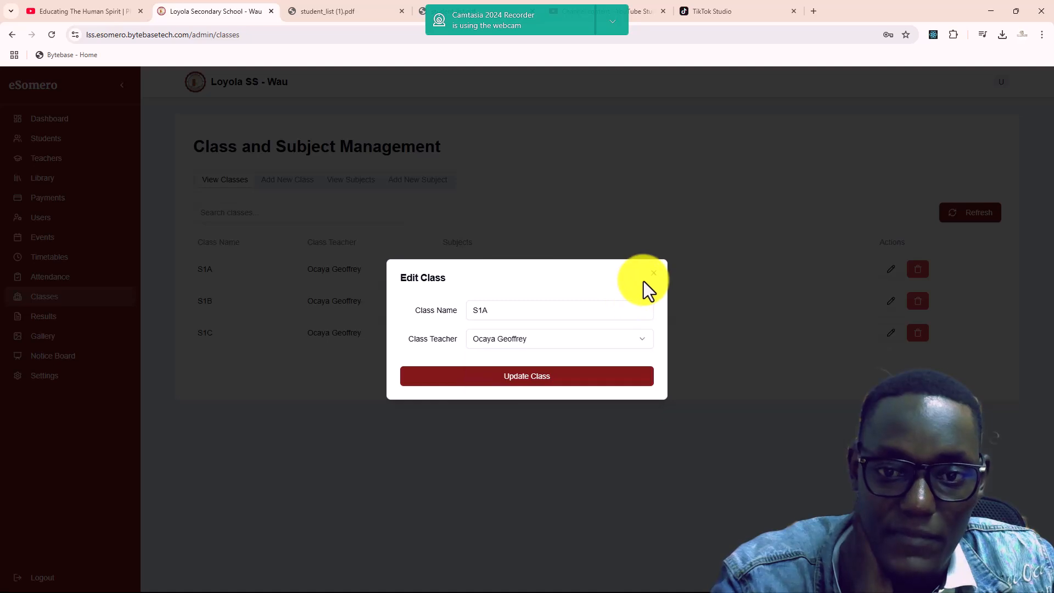
click(654, 274)
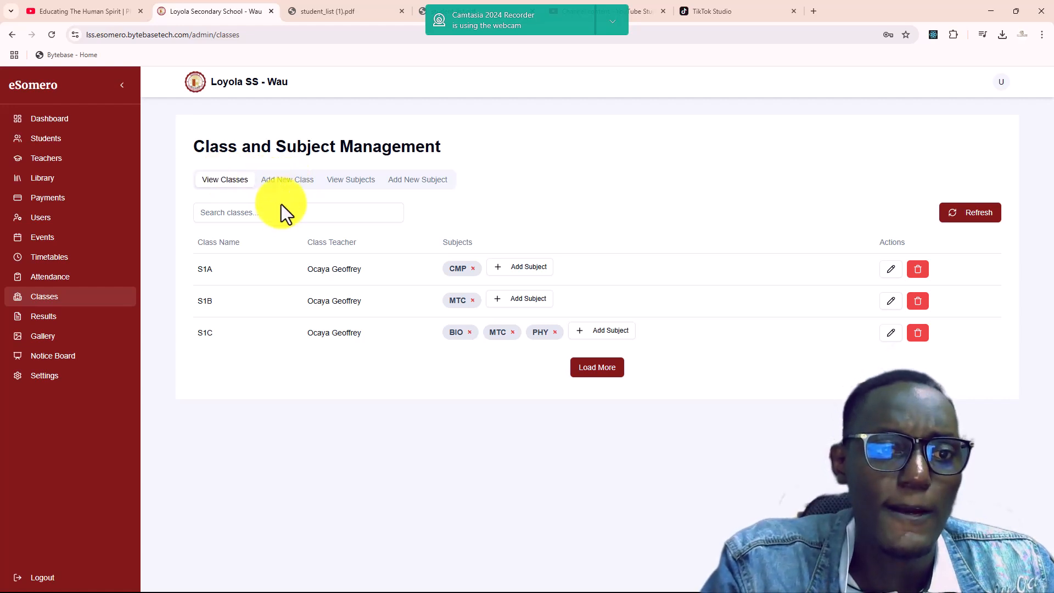
Look through the new-class form with its class teacher choices and subjects, and view the list of existing subjects
click(292, 183)
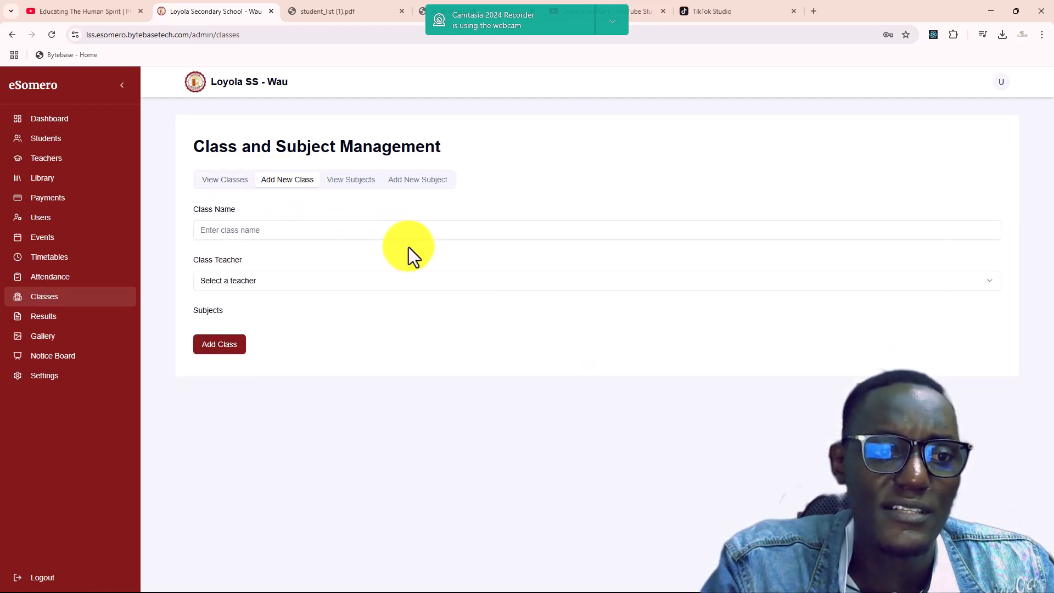
click(245, 230)
click(213, 279)
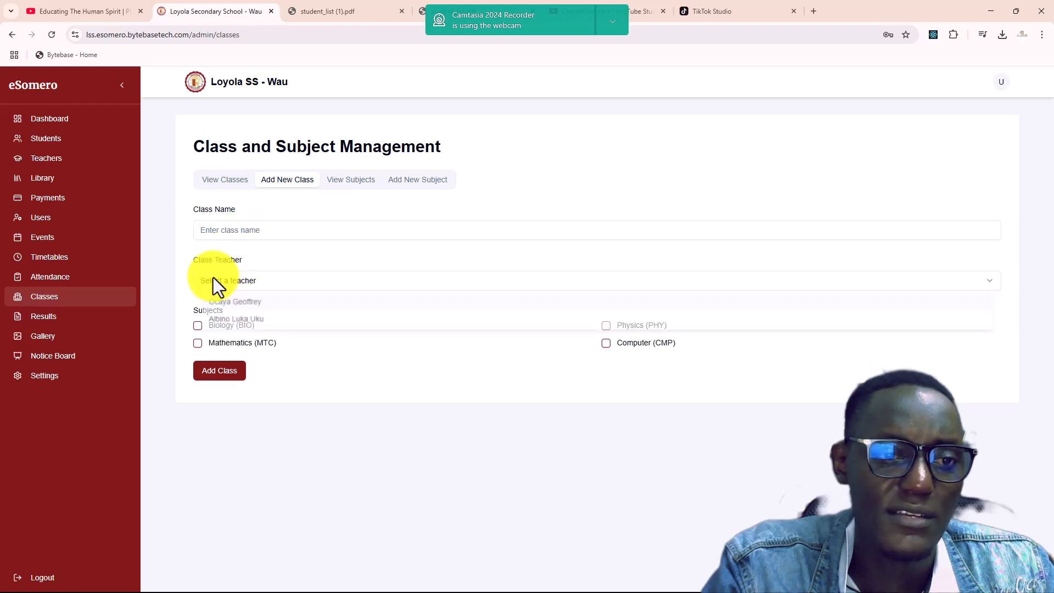
click(182, 274)
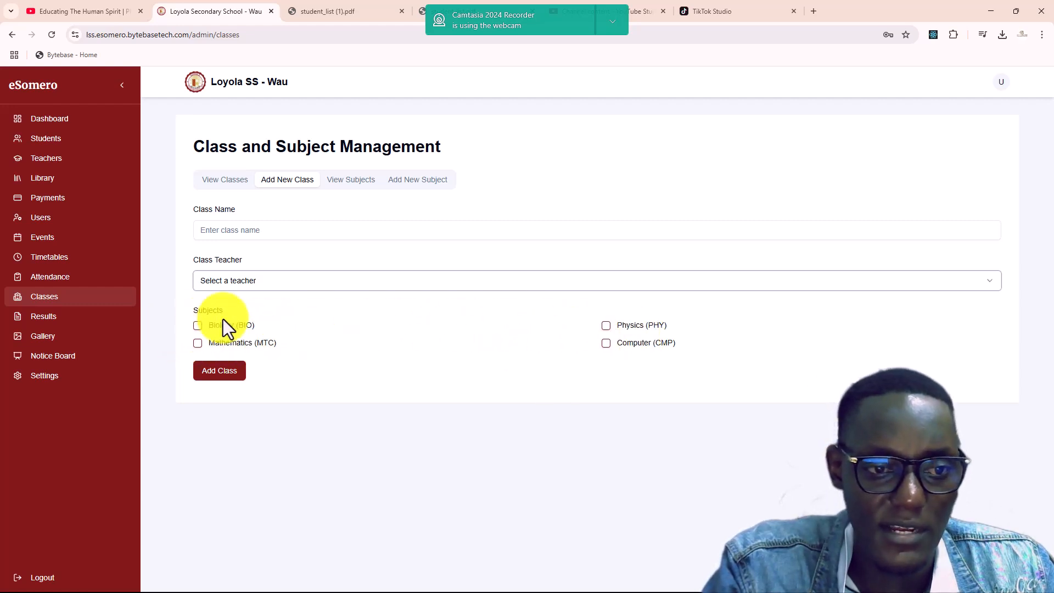
click(351, 180)
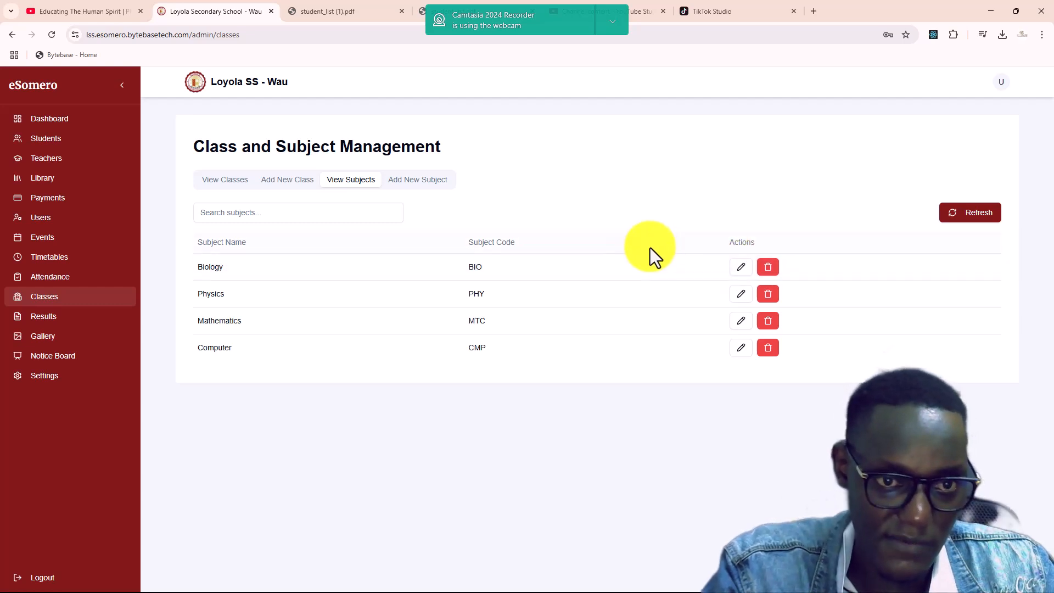
Add a new subject named Geography with the code GEO and check it in the subject list
click(415, 185)
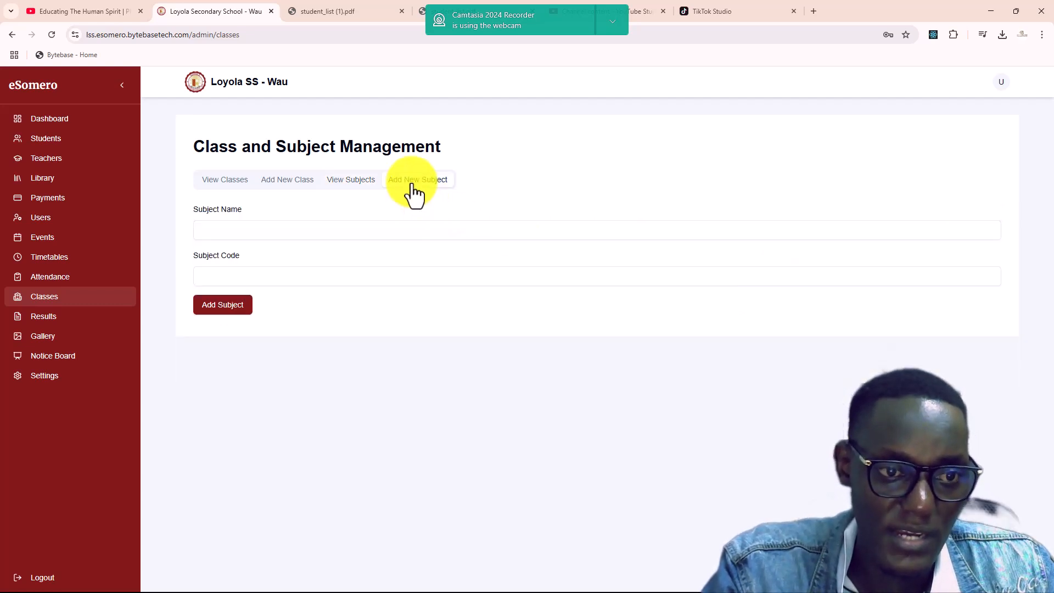
click(242, 228)
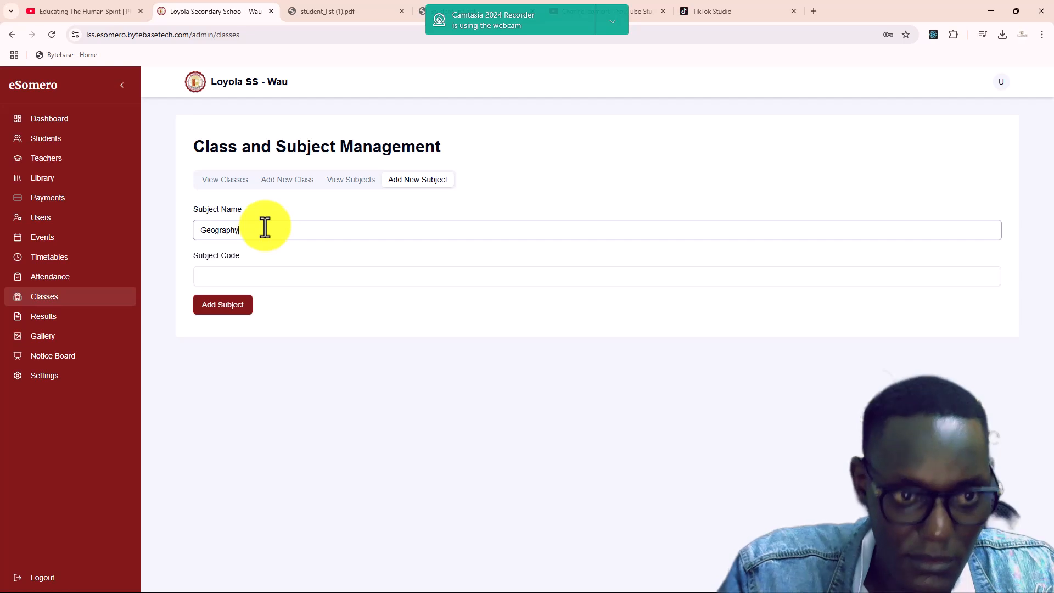
click(253, 276)
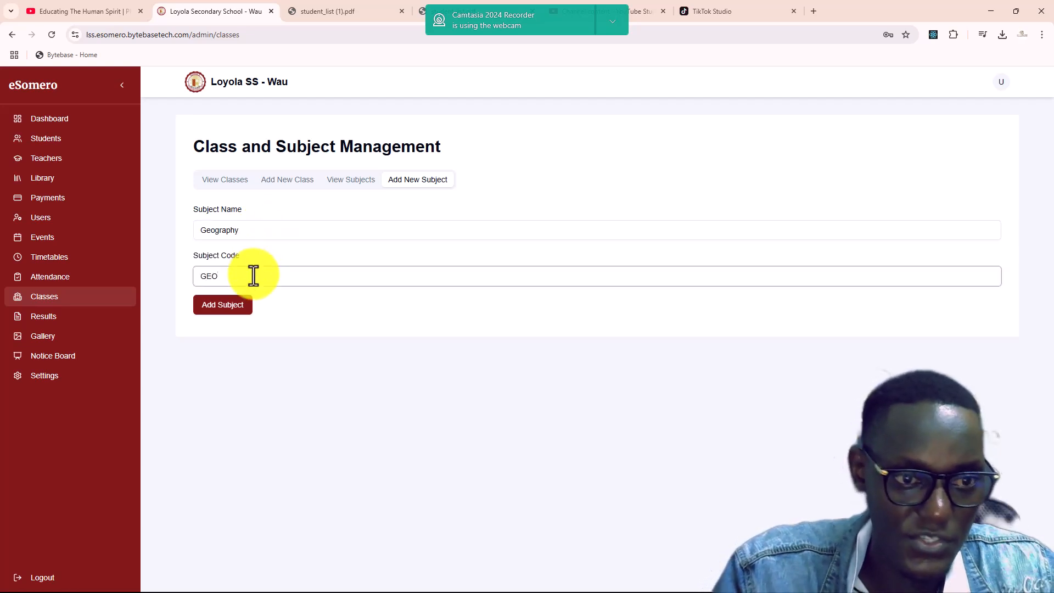
click(226, 305)
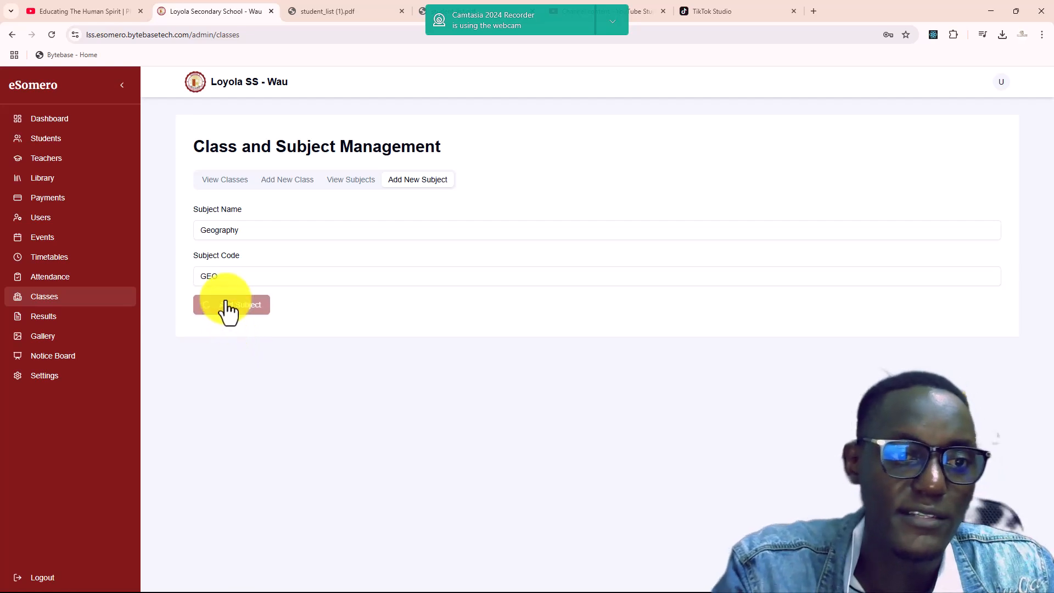
click(353, 182)
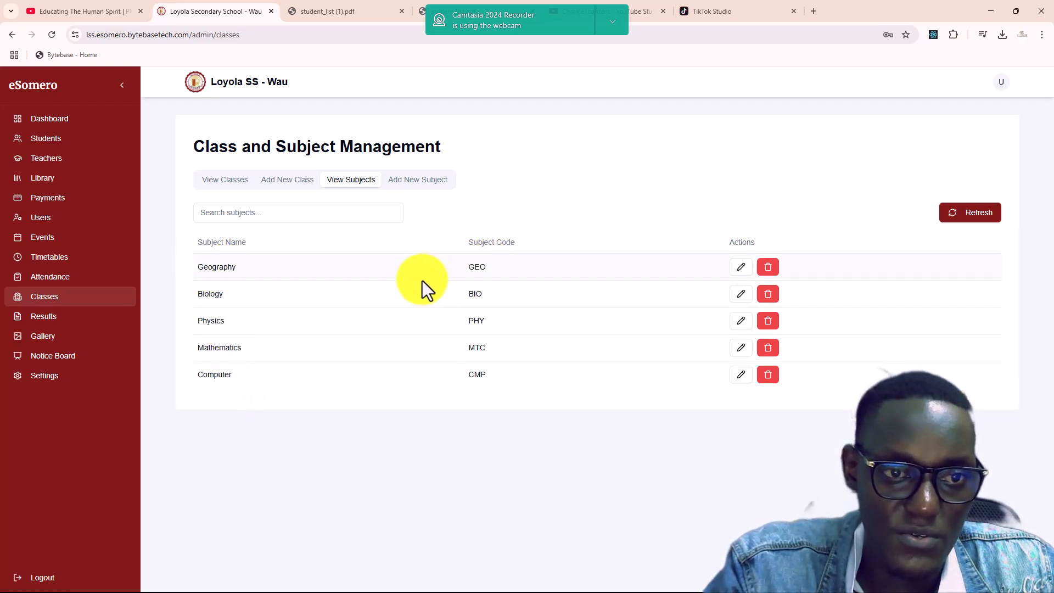
Check how the new-class form adapts to a narrow 390 px screen in the browser's responsive view, and return to the full-width page with expanded navigation
click(281, 182)
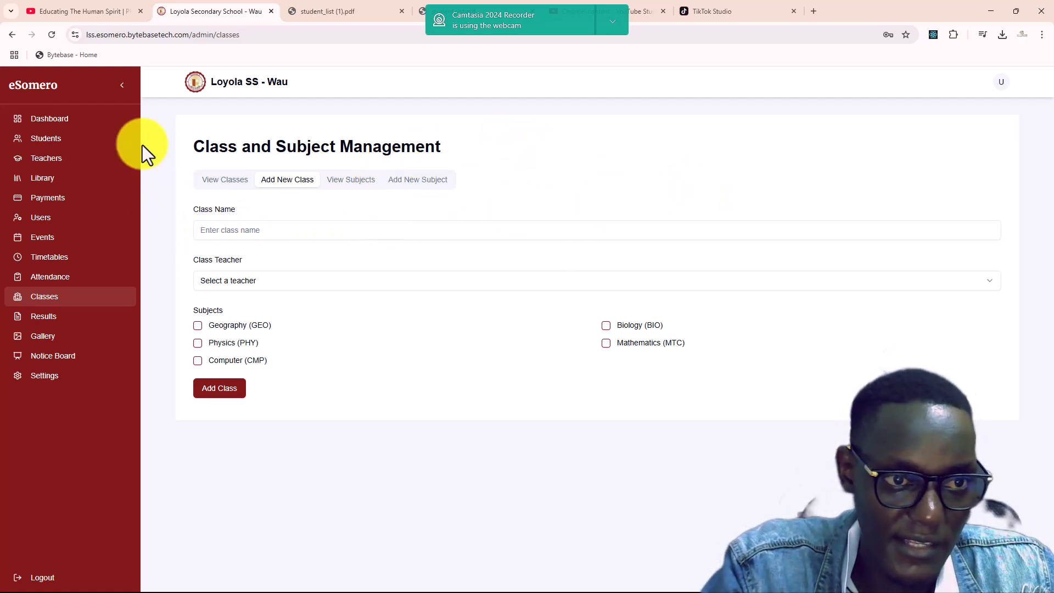
right_click(162, 179)
click(394, 427)
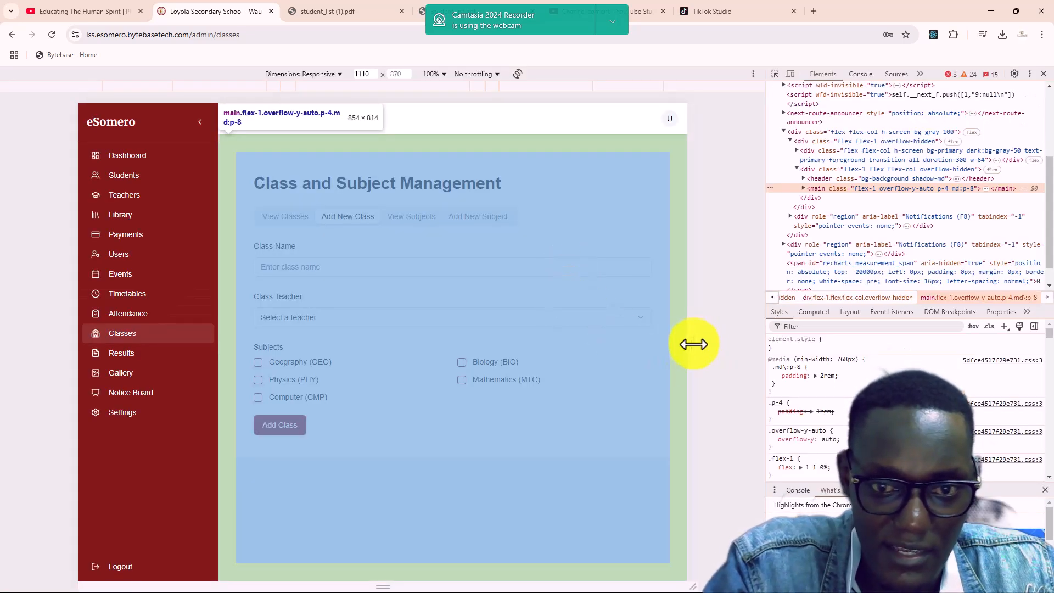
drag(693, 344, 495, 357)
click(343, 122)
drag(443, 228, 355, 238)
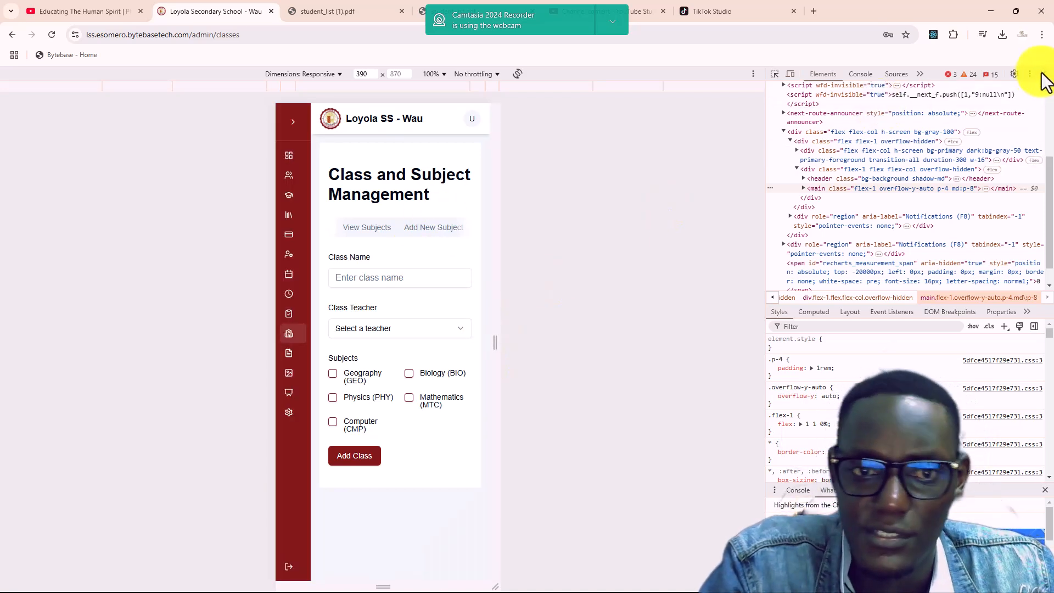
click(1043, 74)
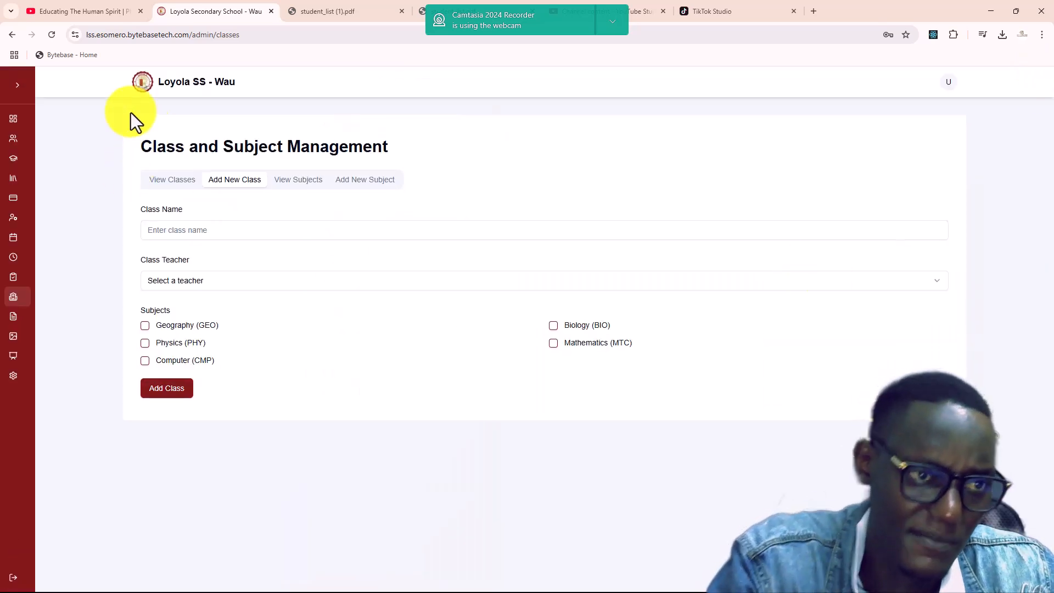
click(17, 86)
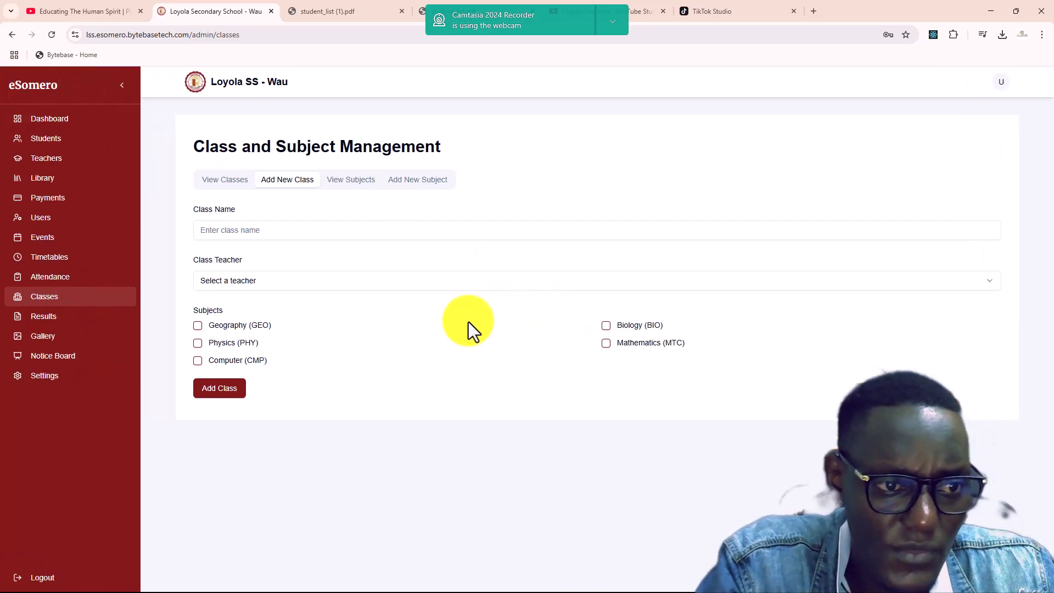
View the Results page, the Notice Board's notices, new-notice form and actions for the admin notice, and the accessibility settings
click(45, 320)
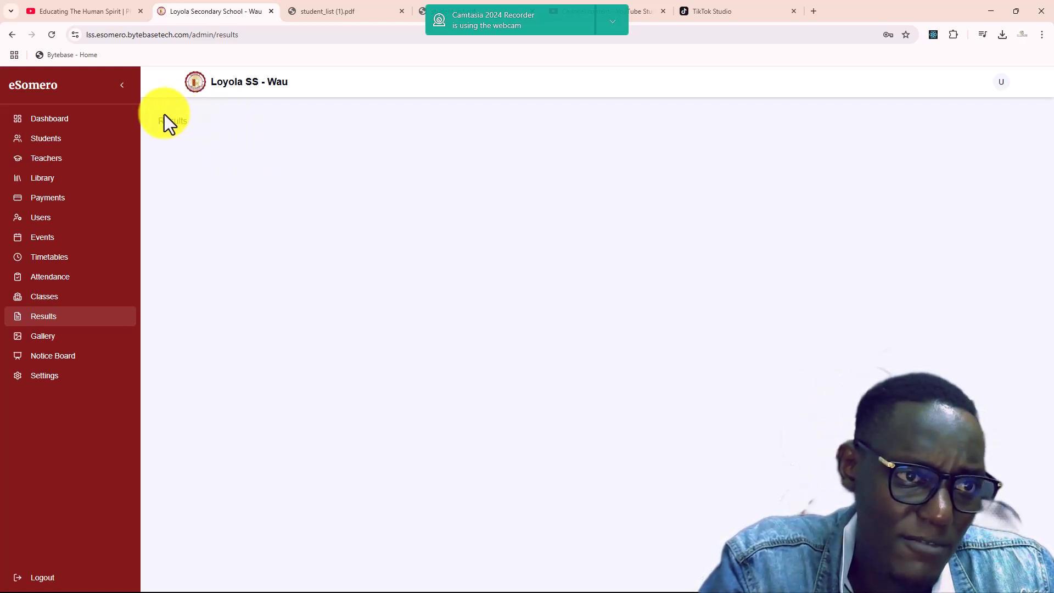
click(54, 360)
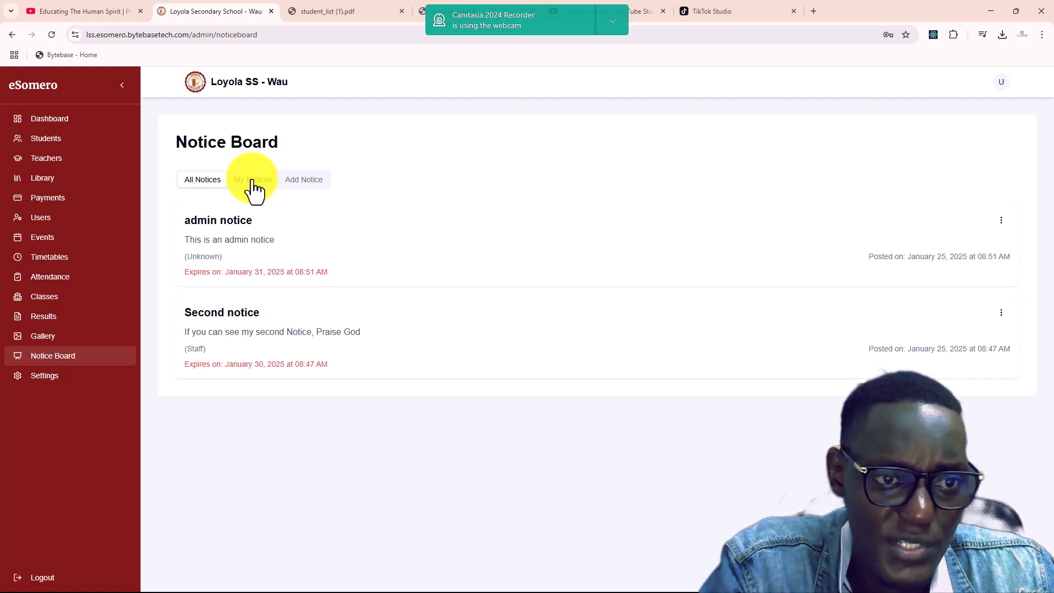
click(253, 181)
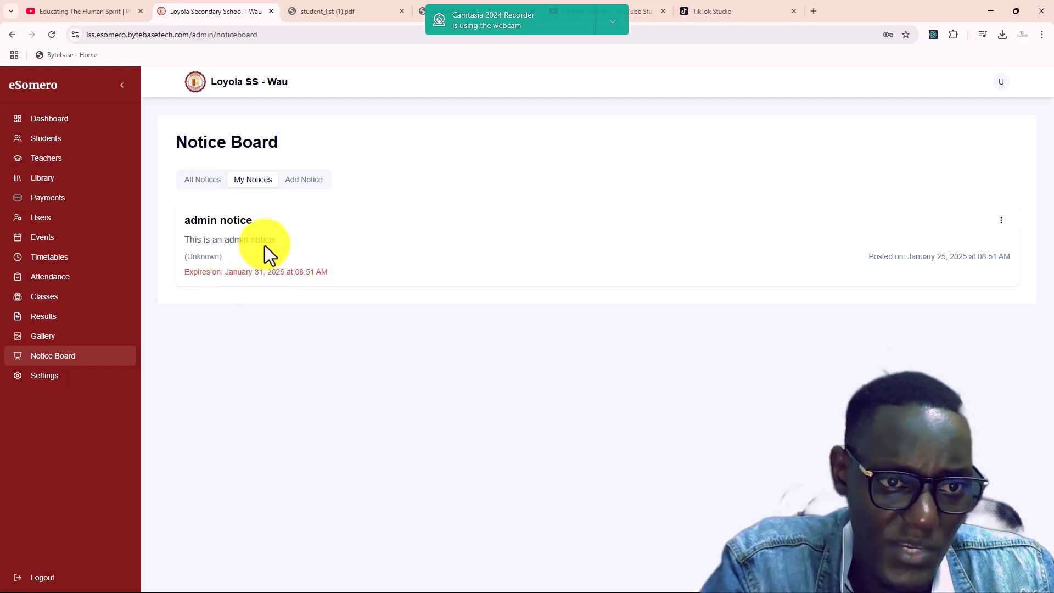
click(305, 184)
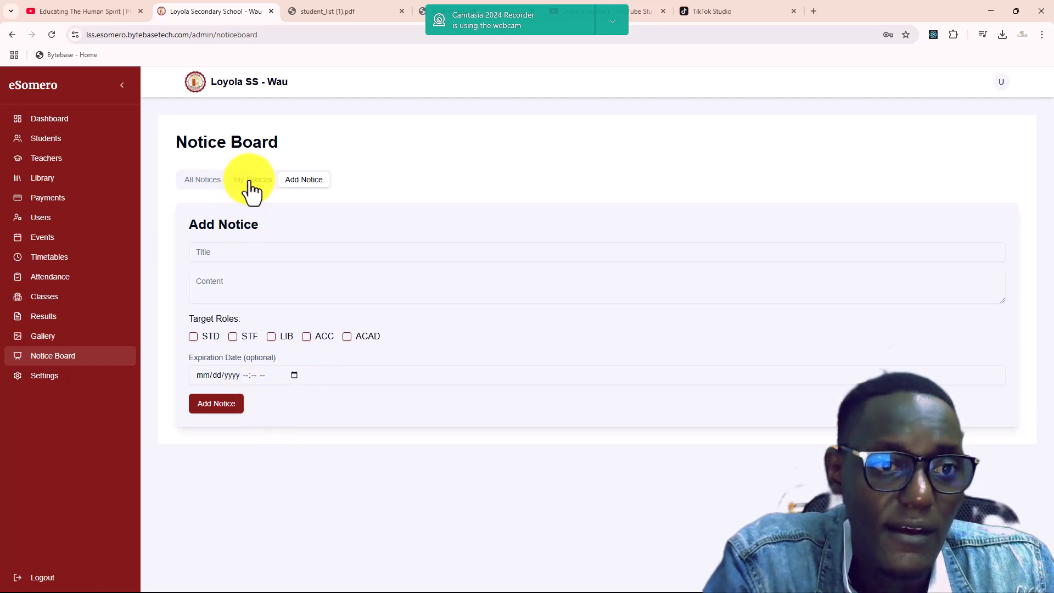
click(206, 181)
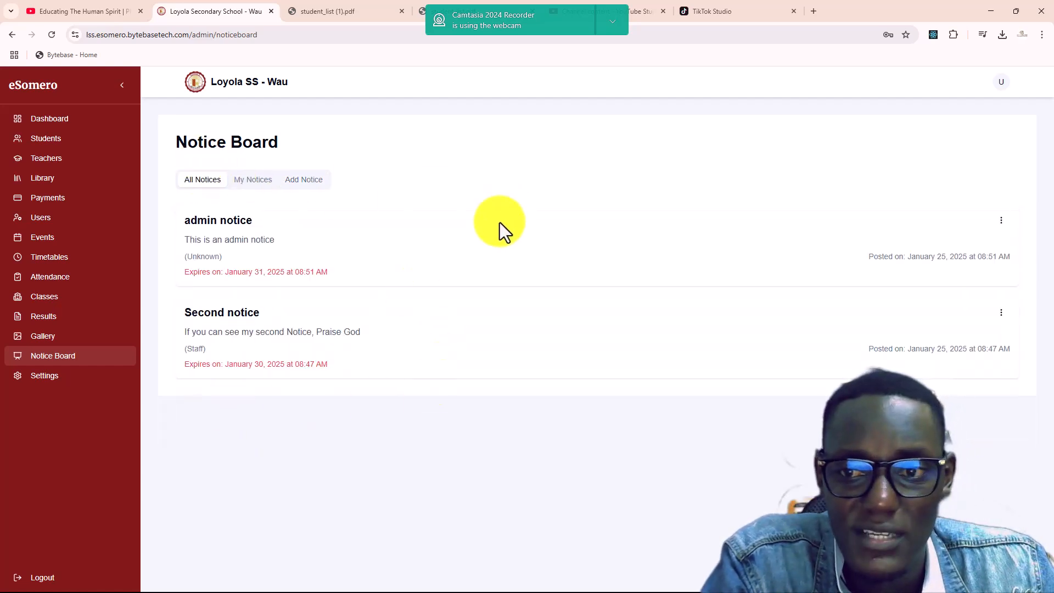
click(1002, 221)
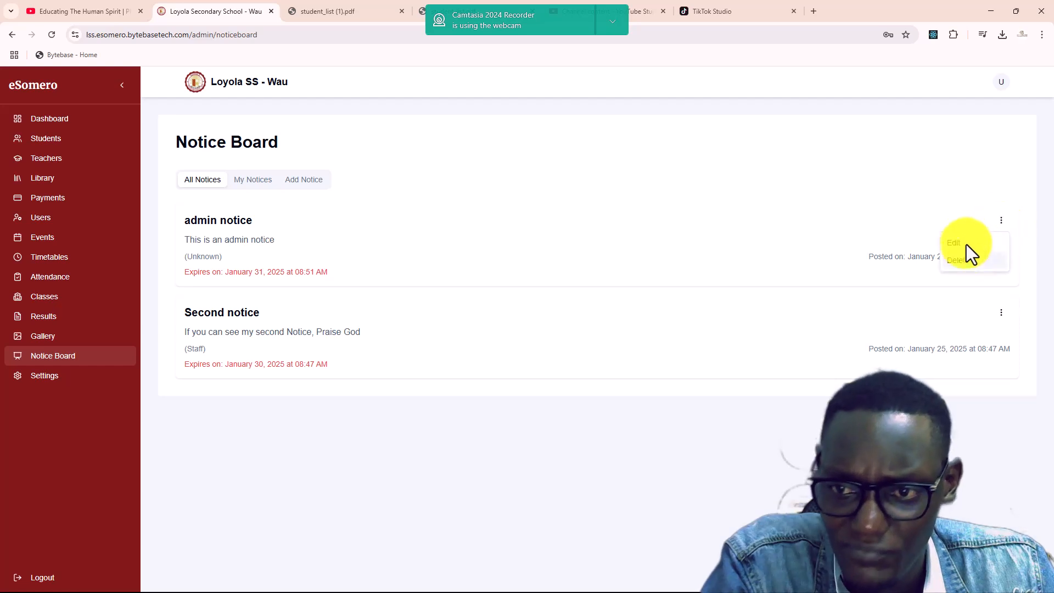
click(829, 230)
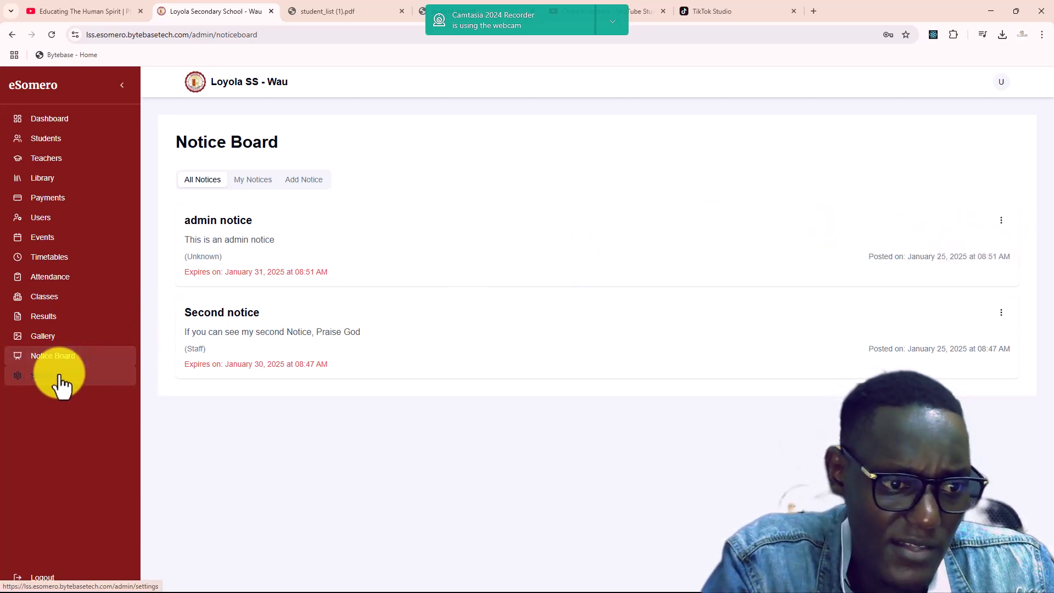
click(59, 378)
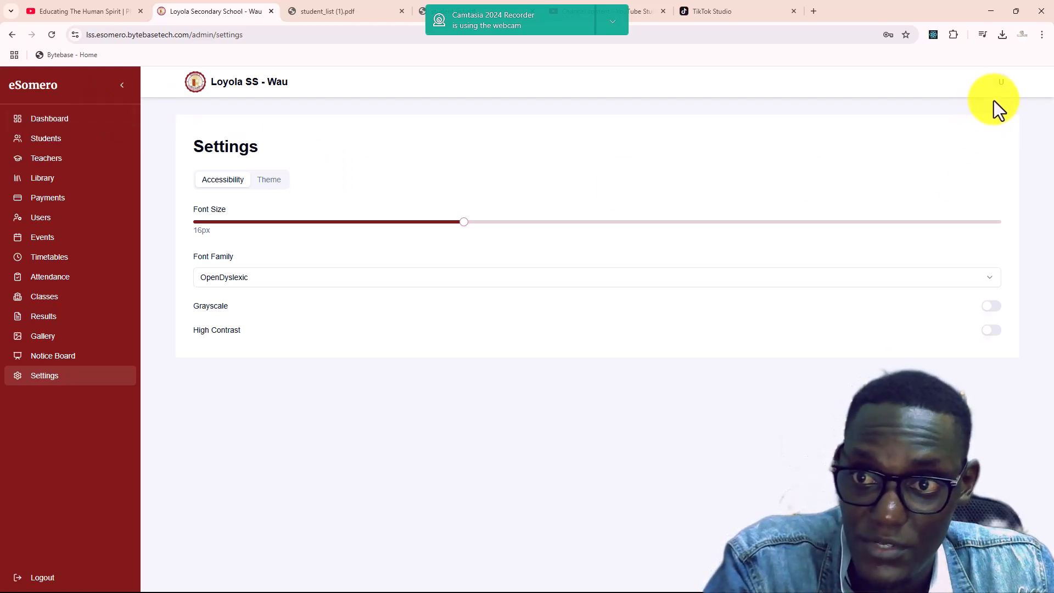
Sign out of the admin account and look at the saved login suggestions for the registration number
click(1001, 86)
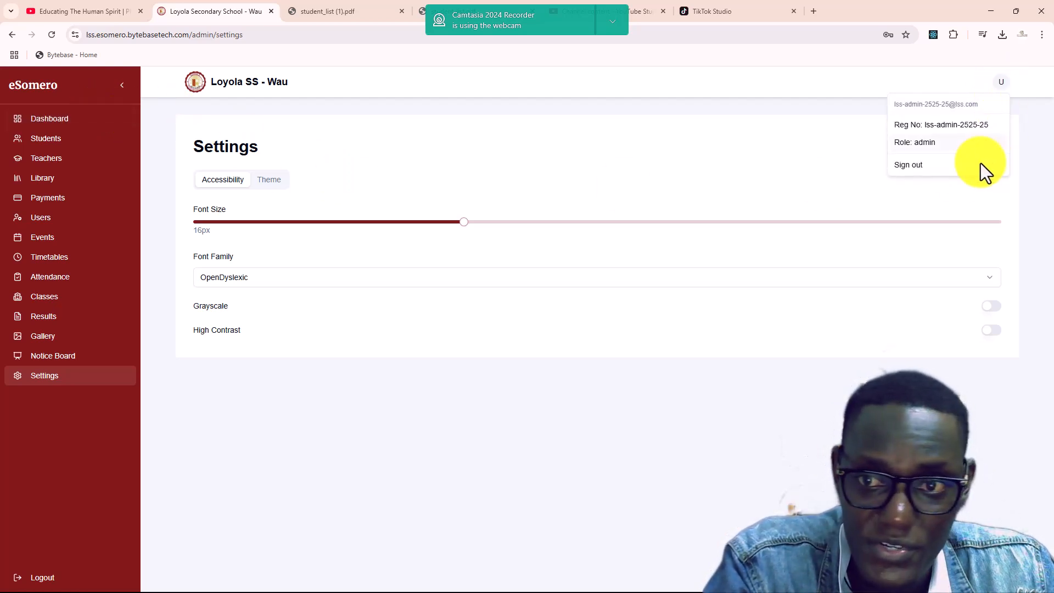
click(913, 165)
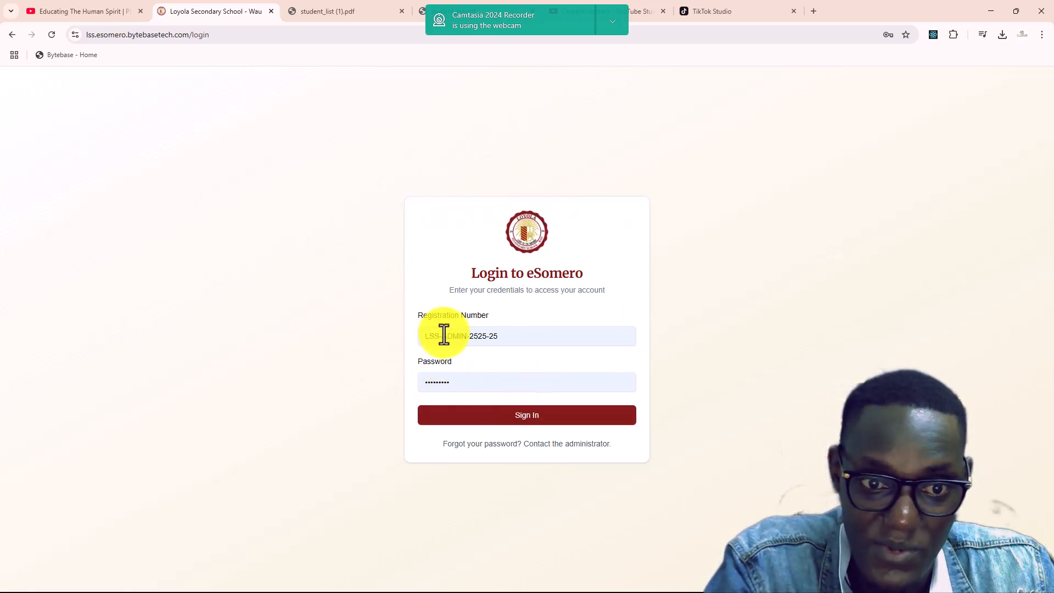
click(514, 335)
click(362, 377)
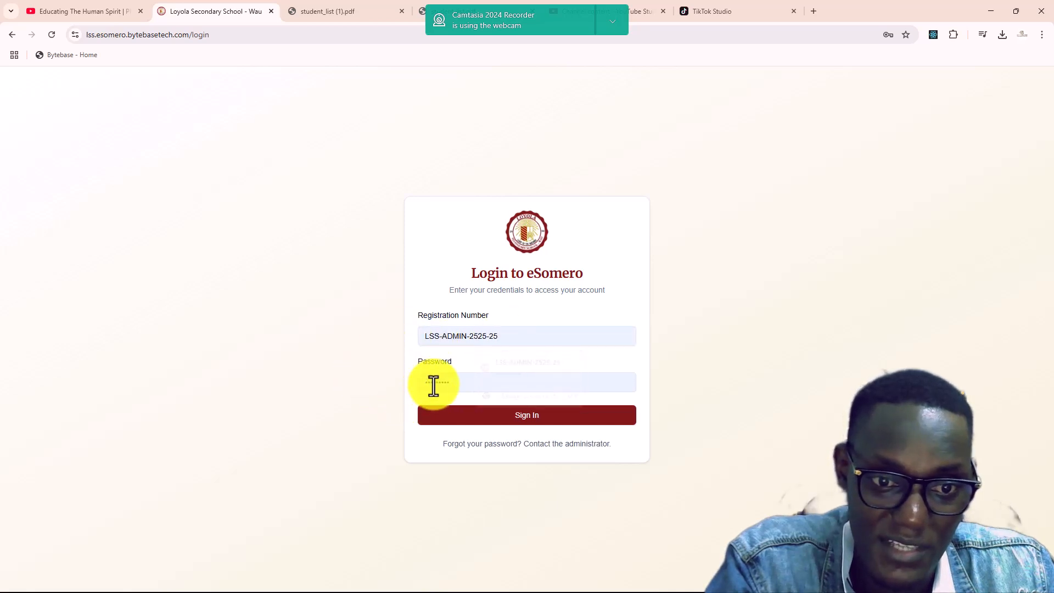